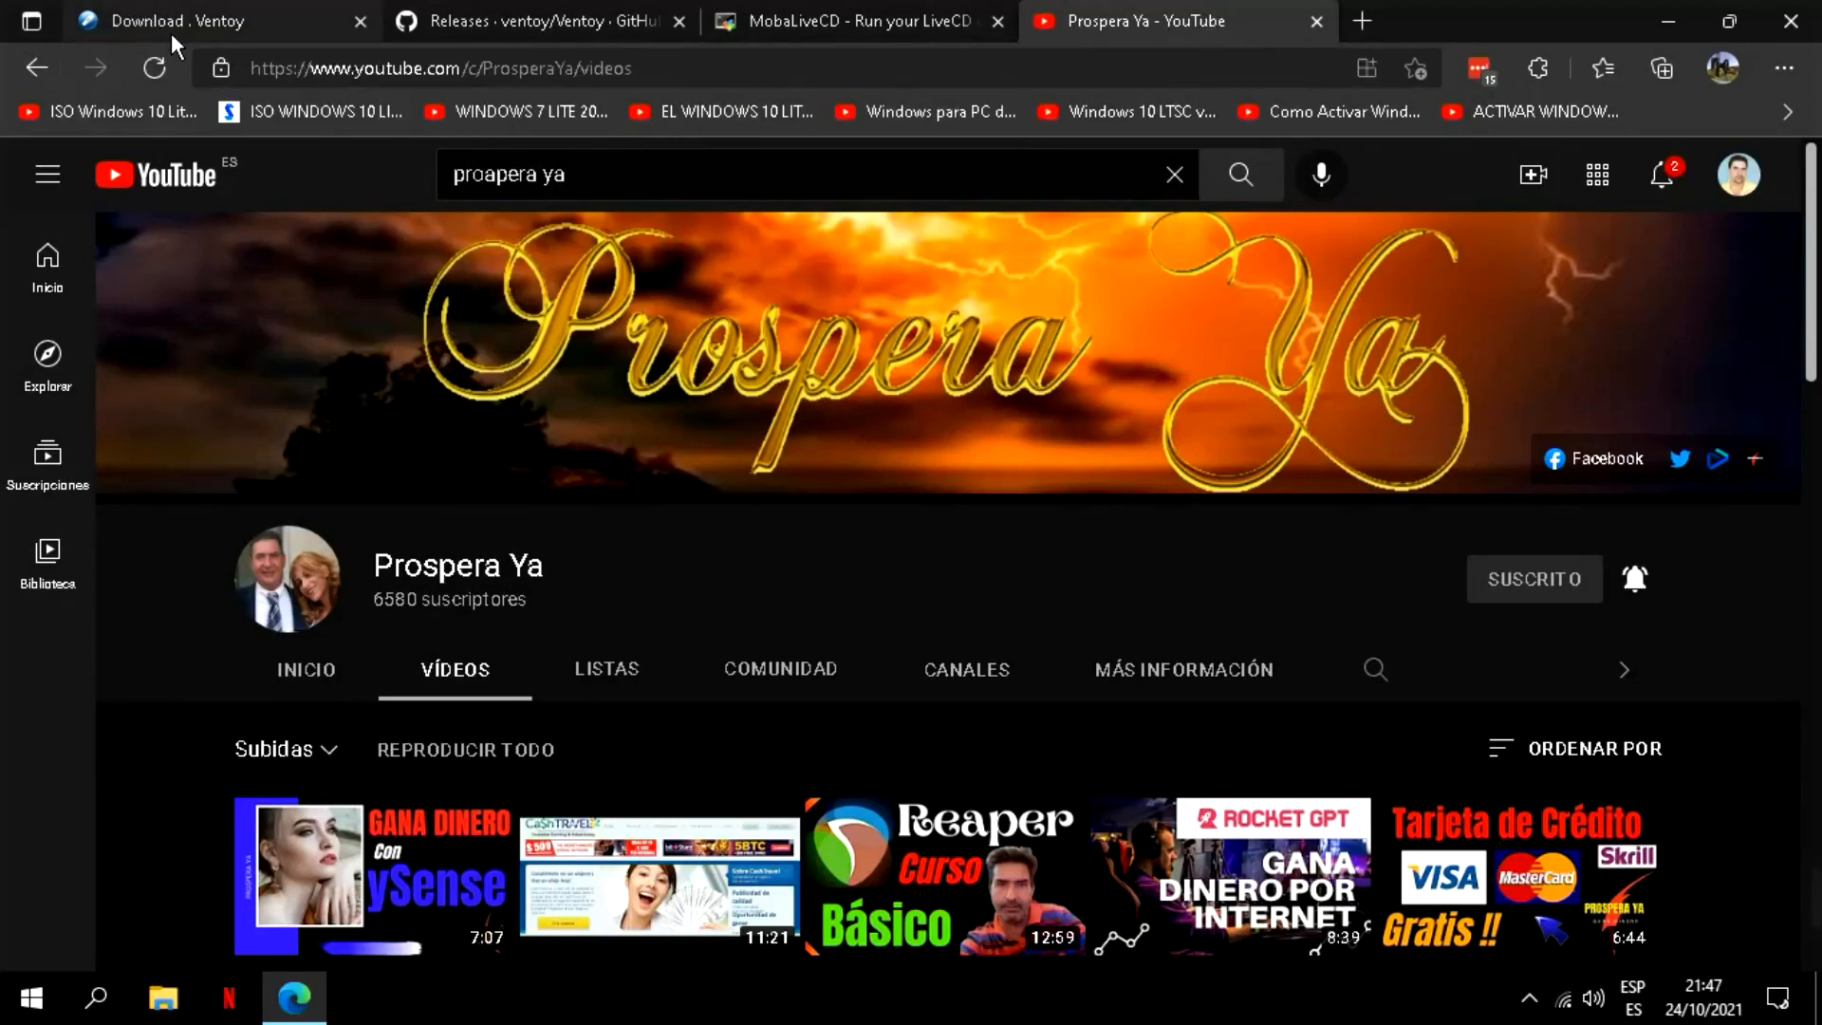
Review the Ventoy 1.0.56 download files on the Ventoy website and in the GitHub release assets.
click(205, 31)
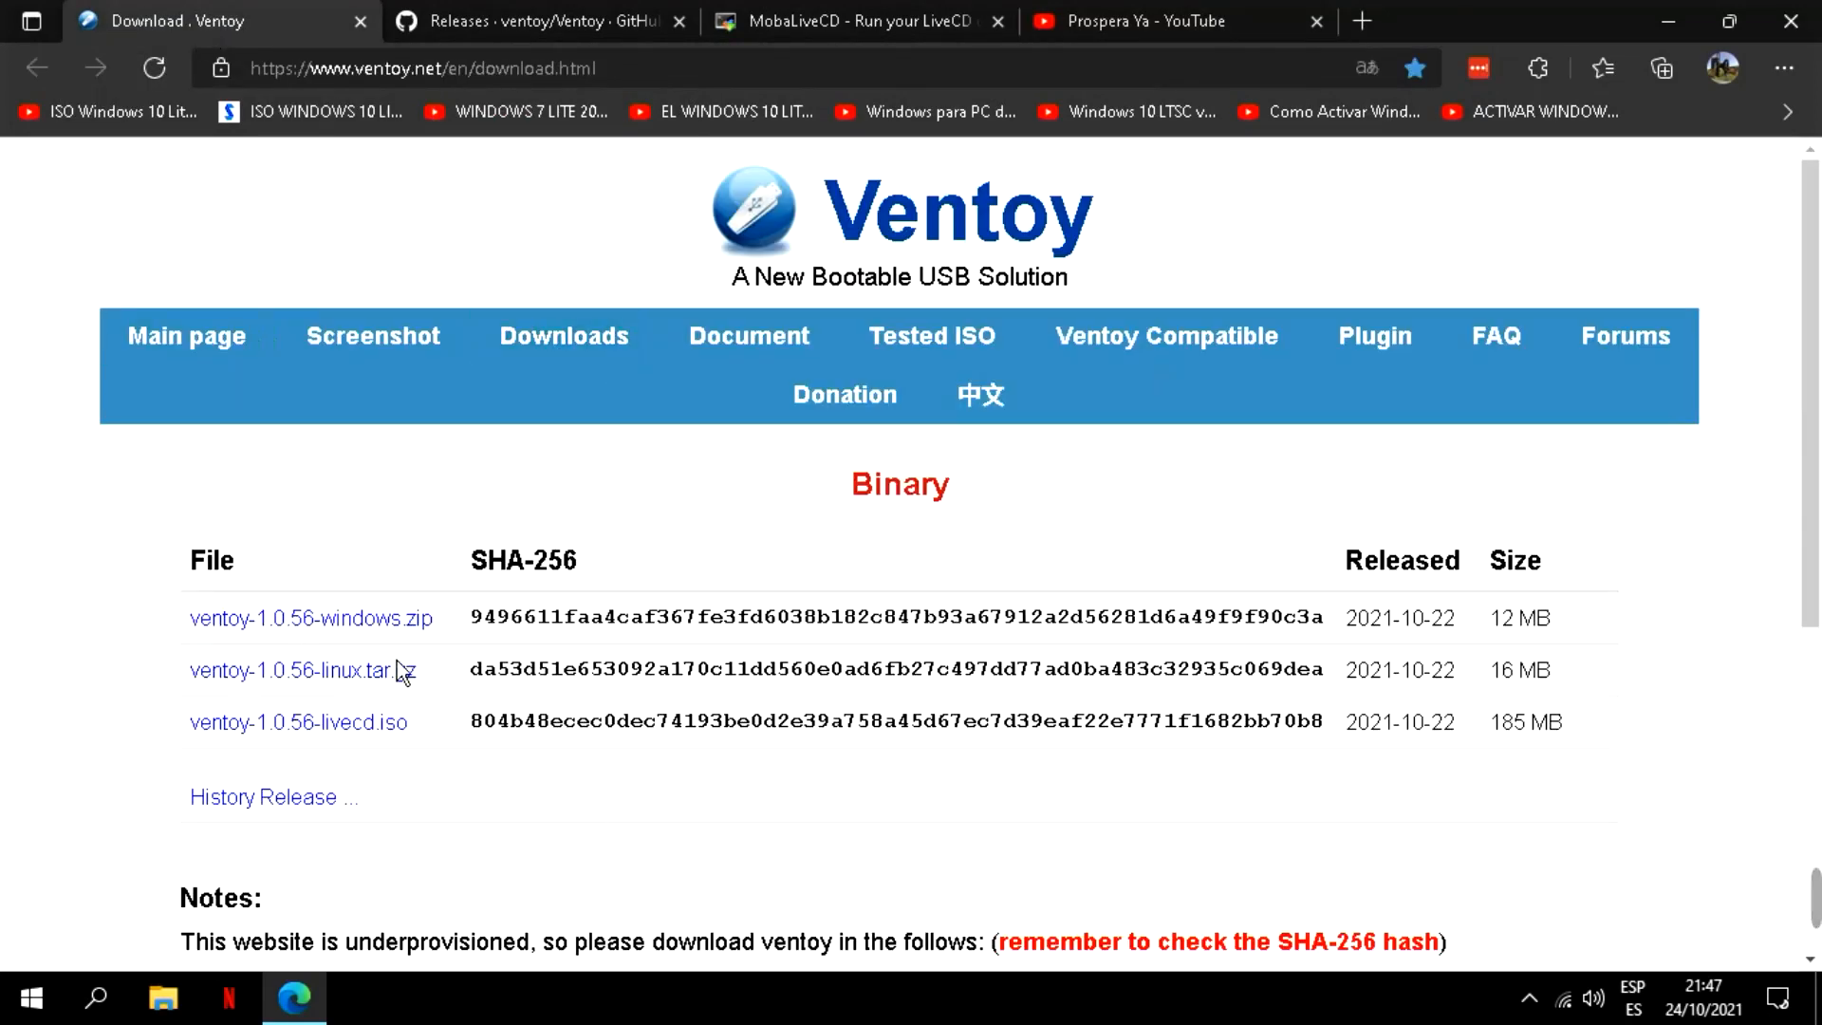
click(603, 24)
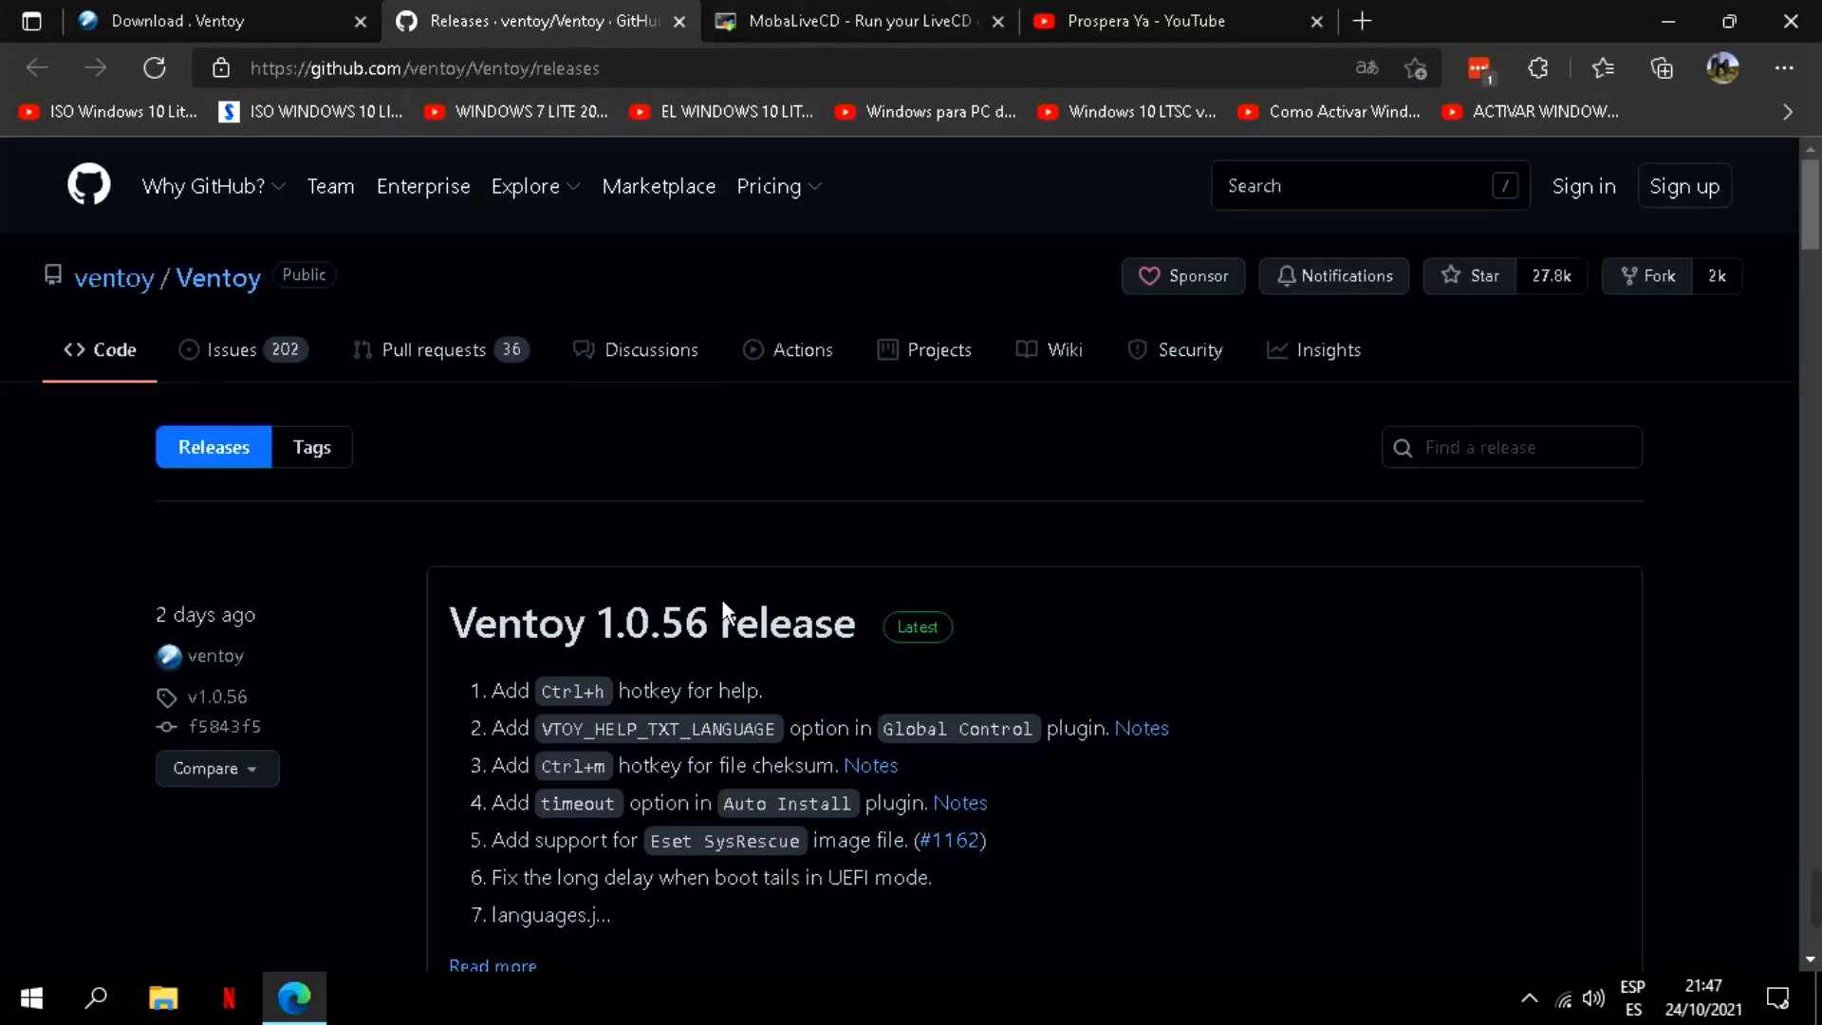
scroll(726, 594, down, 6)
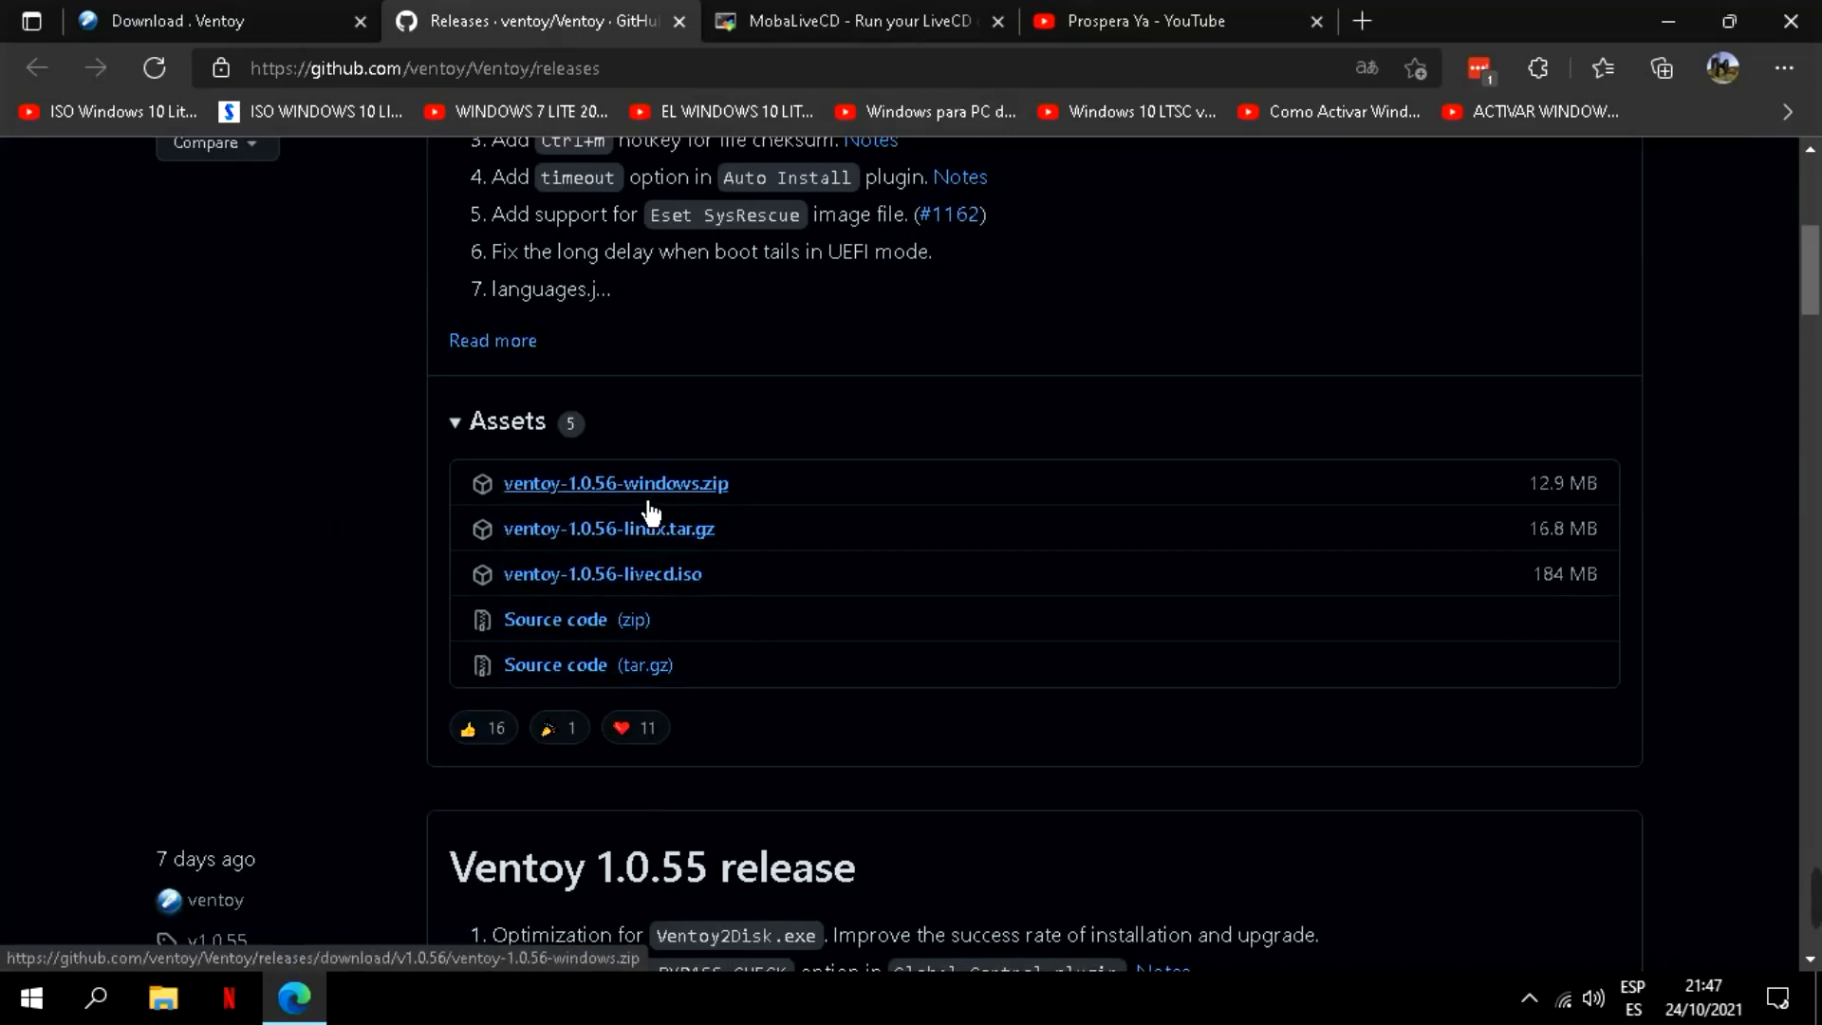
click(1684, 34)
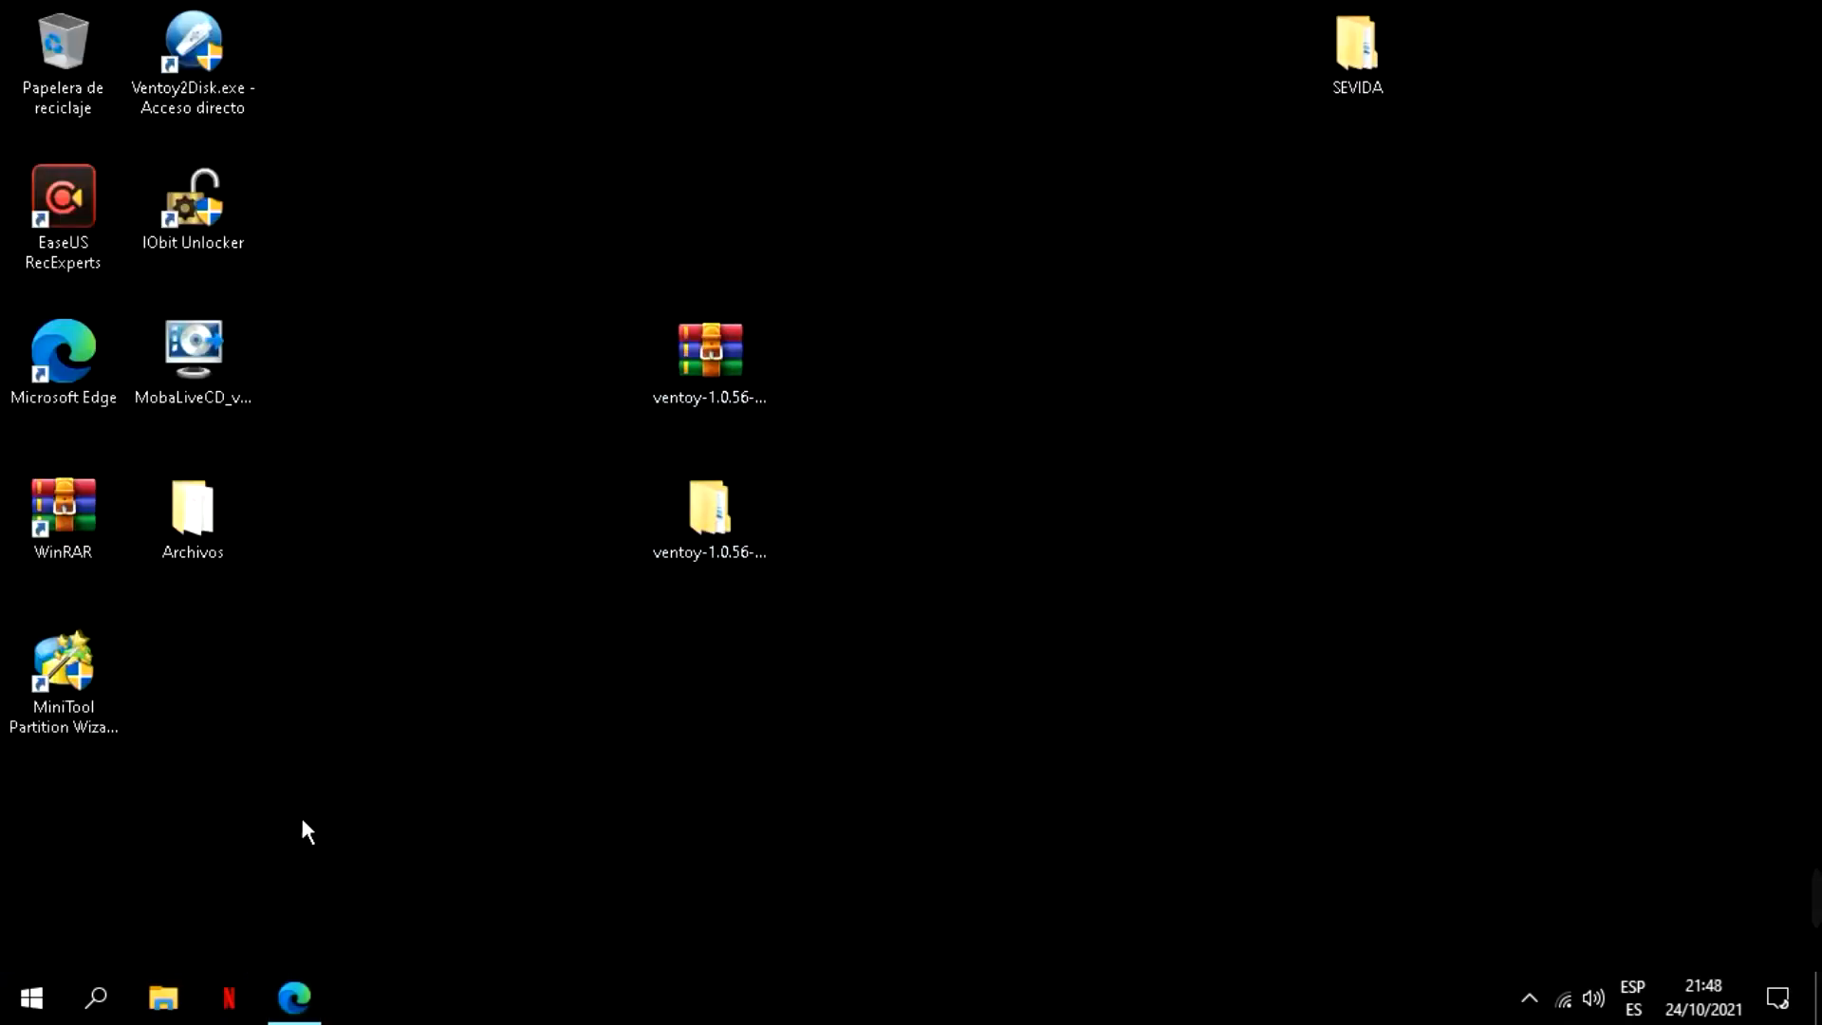
click(321, 1007)
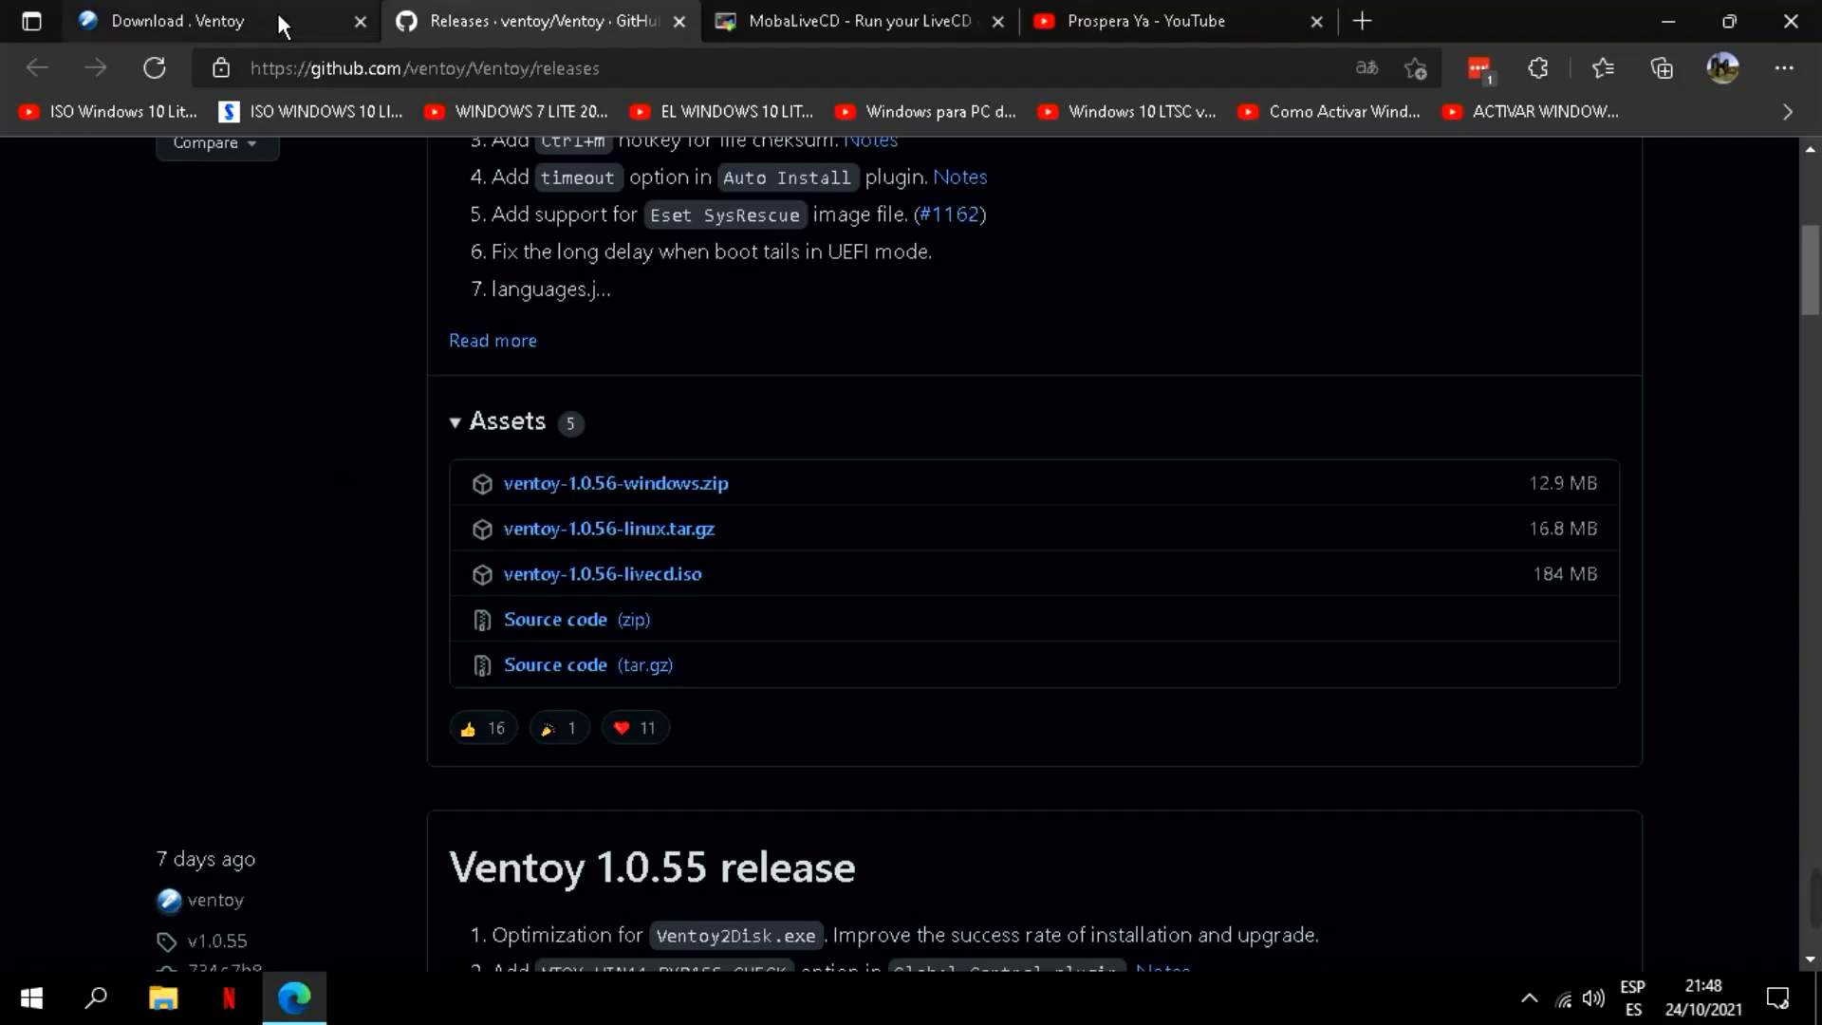
Examine the MobaLiveCD description and download section on the Mobatek labs page, and check the program's file on the desktop.
click(852, 28)
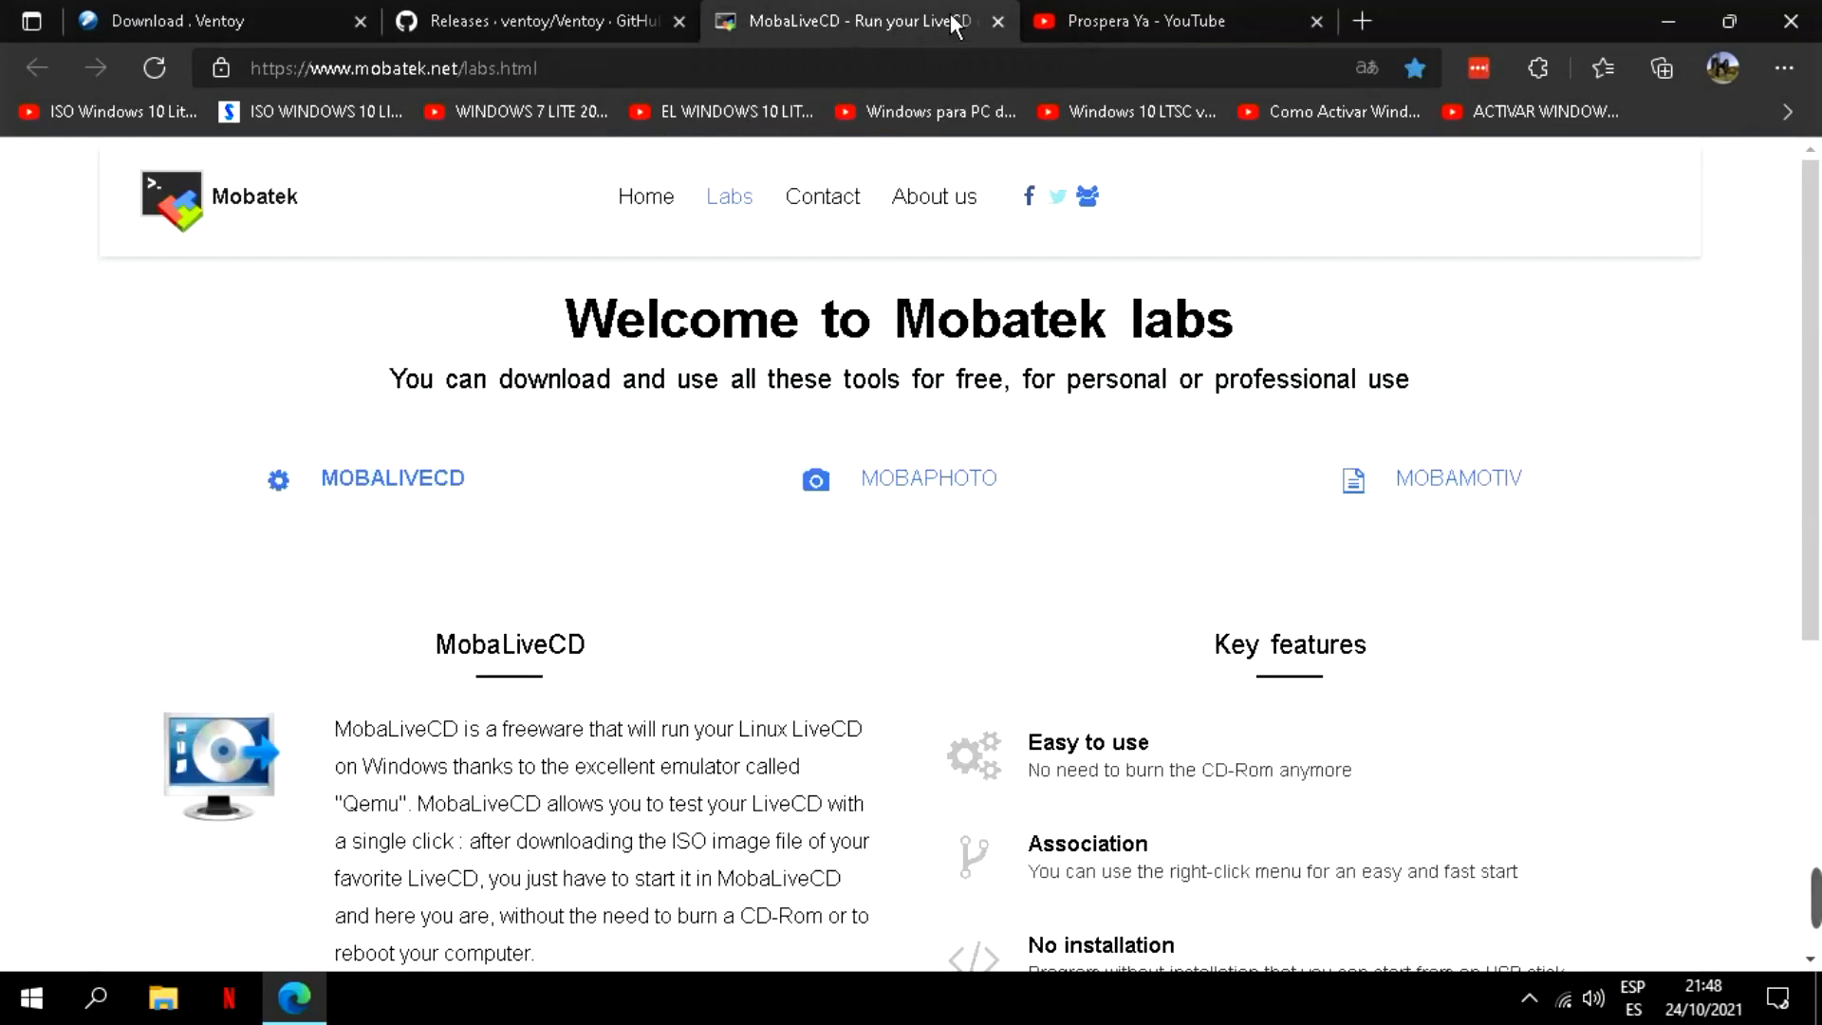
scroll(676, 613, down, 4)
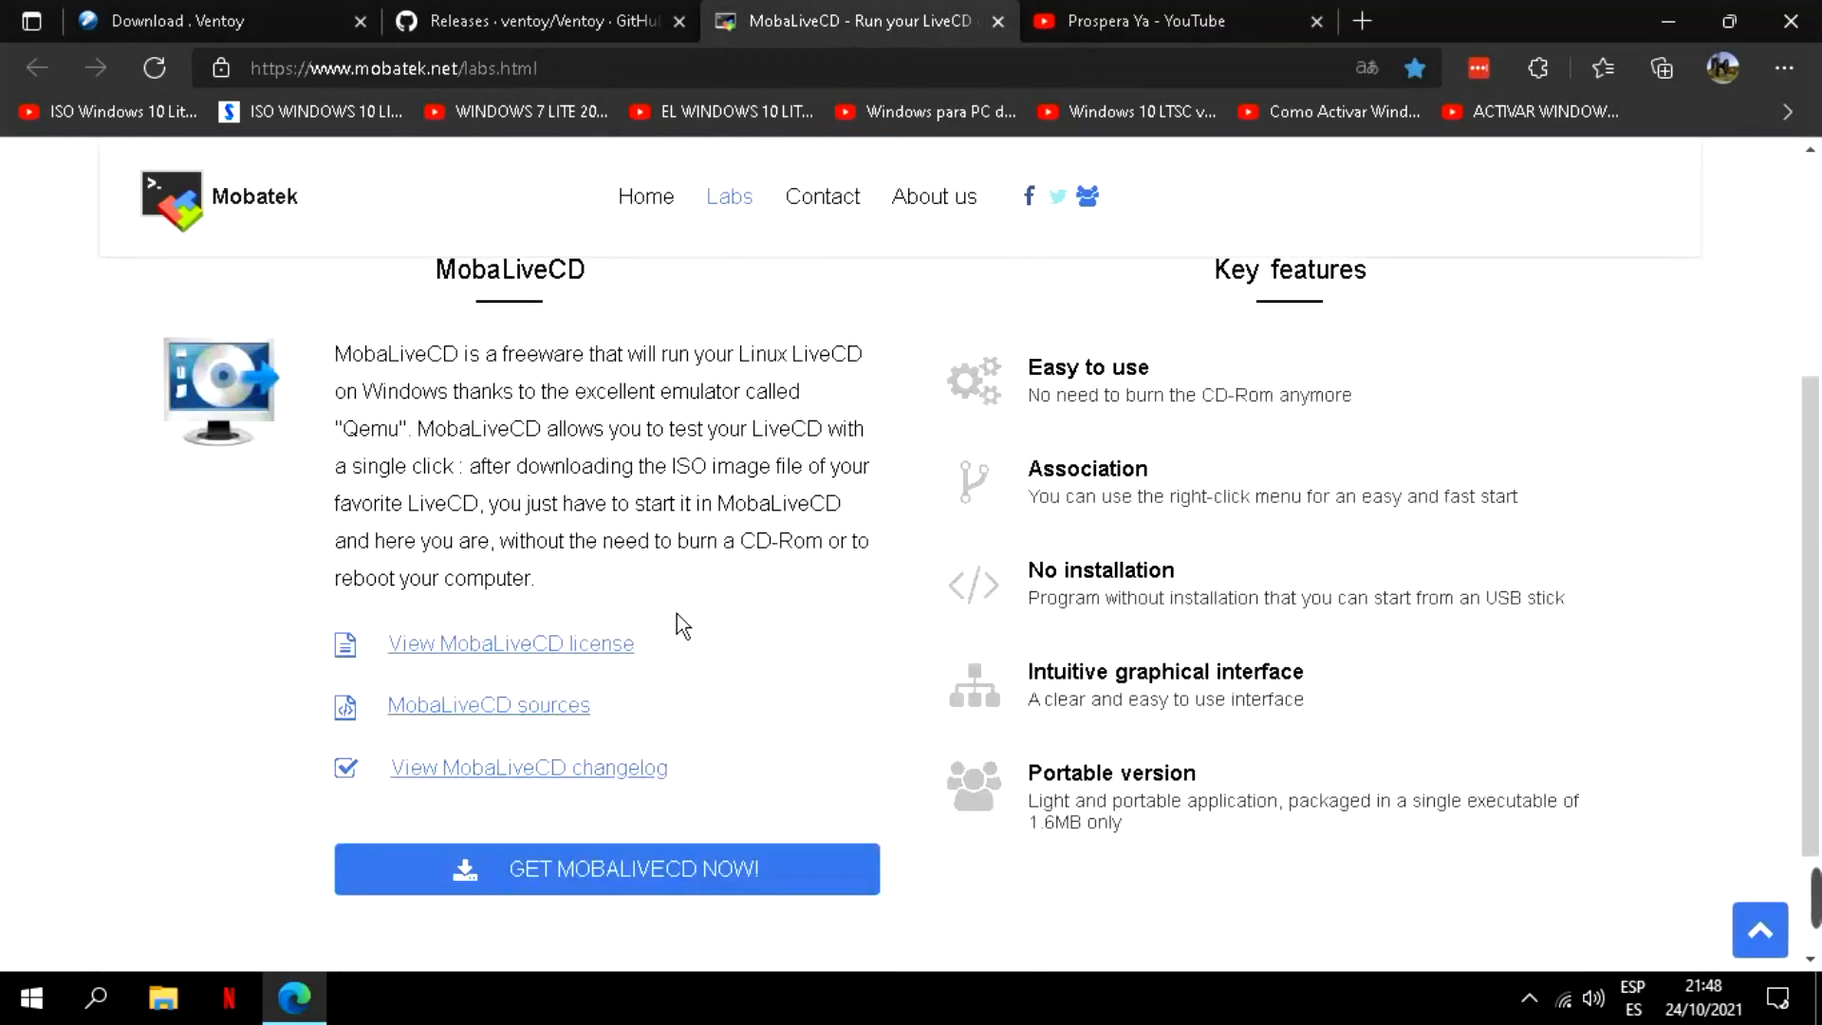
scroll(687, 607, up, 3)
scroll(688, 606, down, 1)
scroll(690, 598, down, 1)
click(1667, 21)
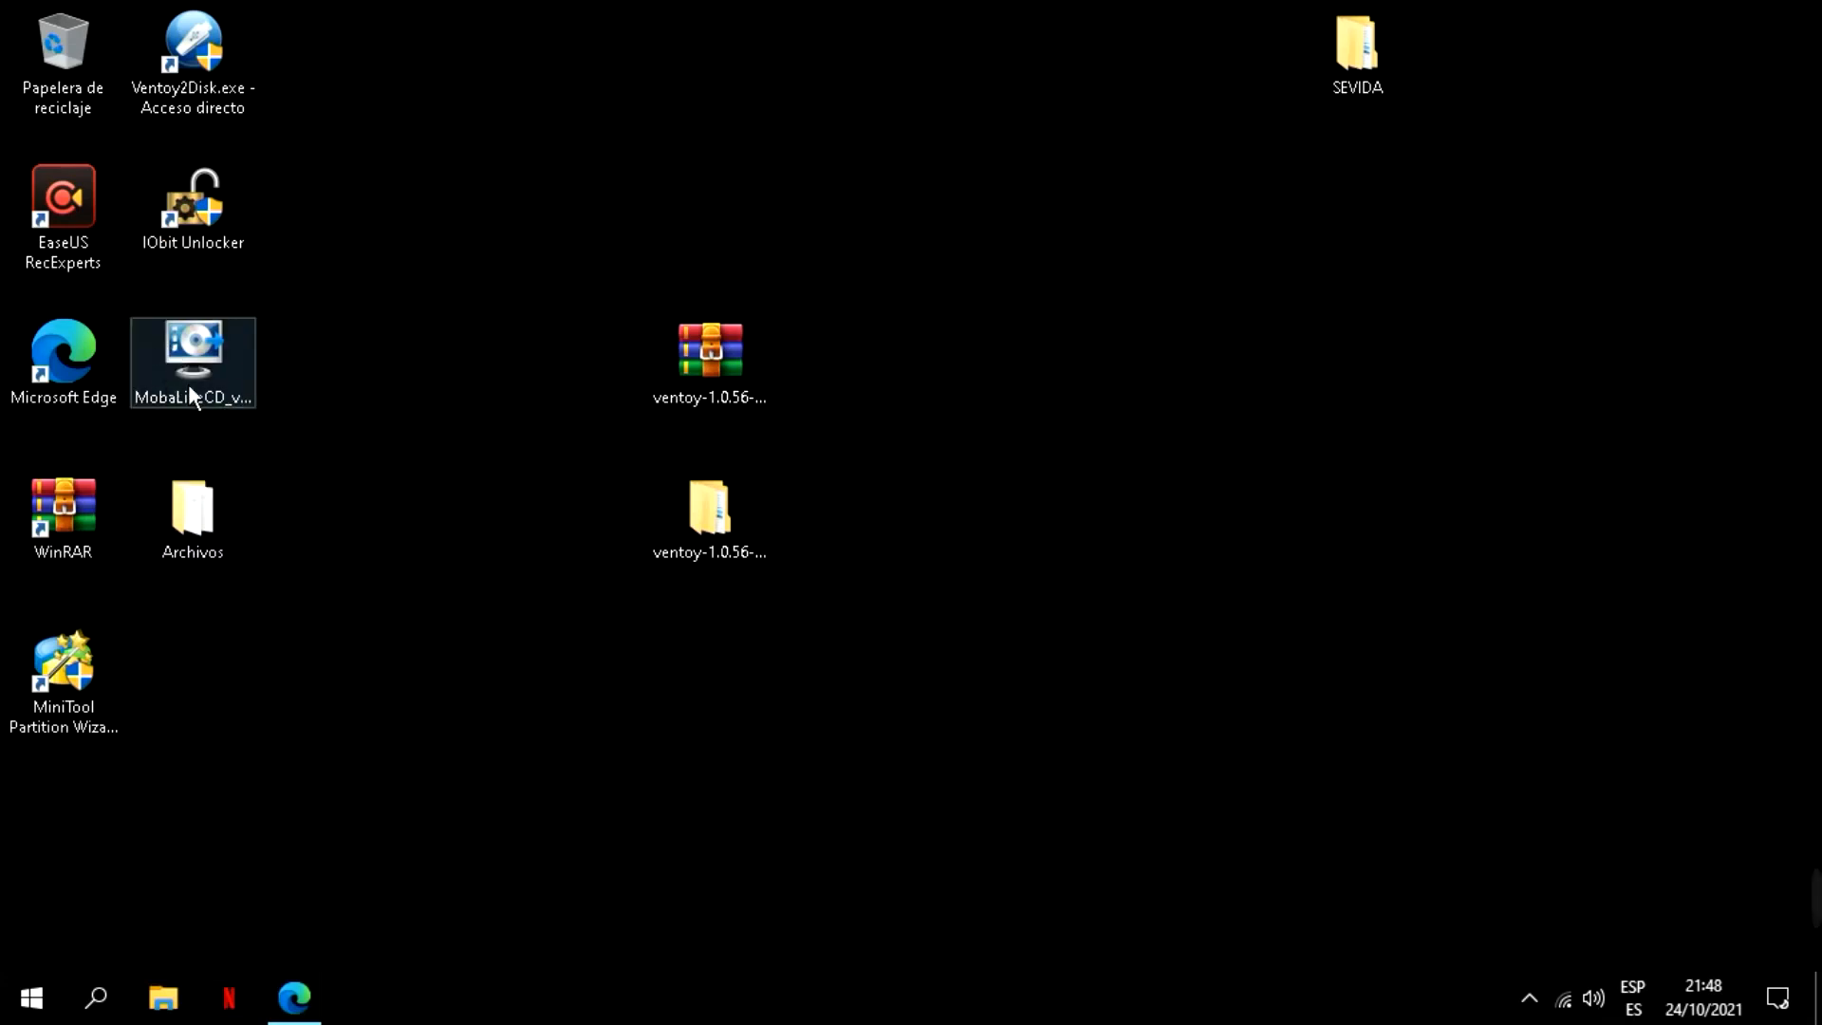
click(294, 997)
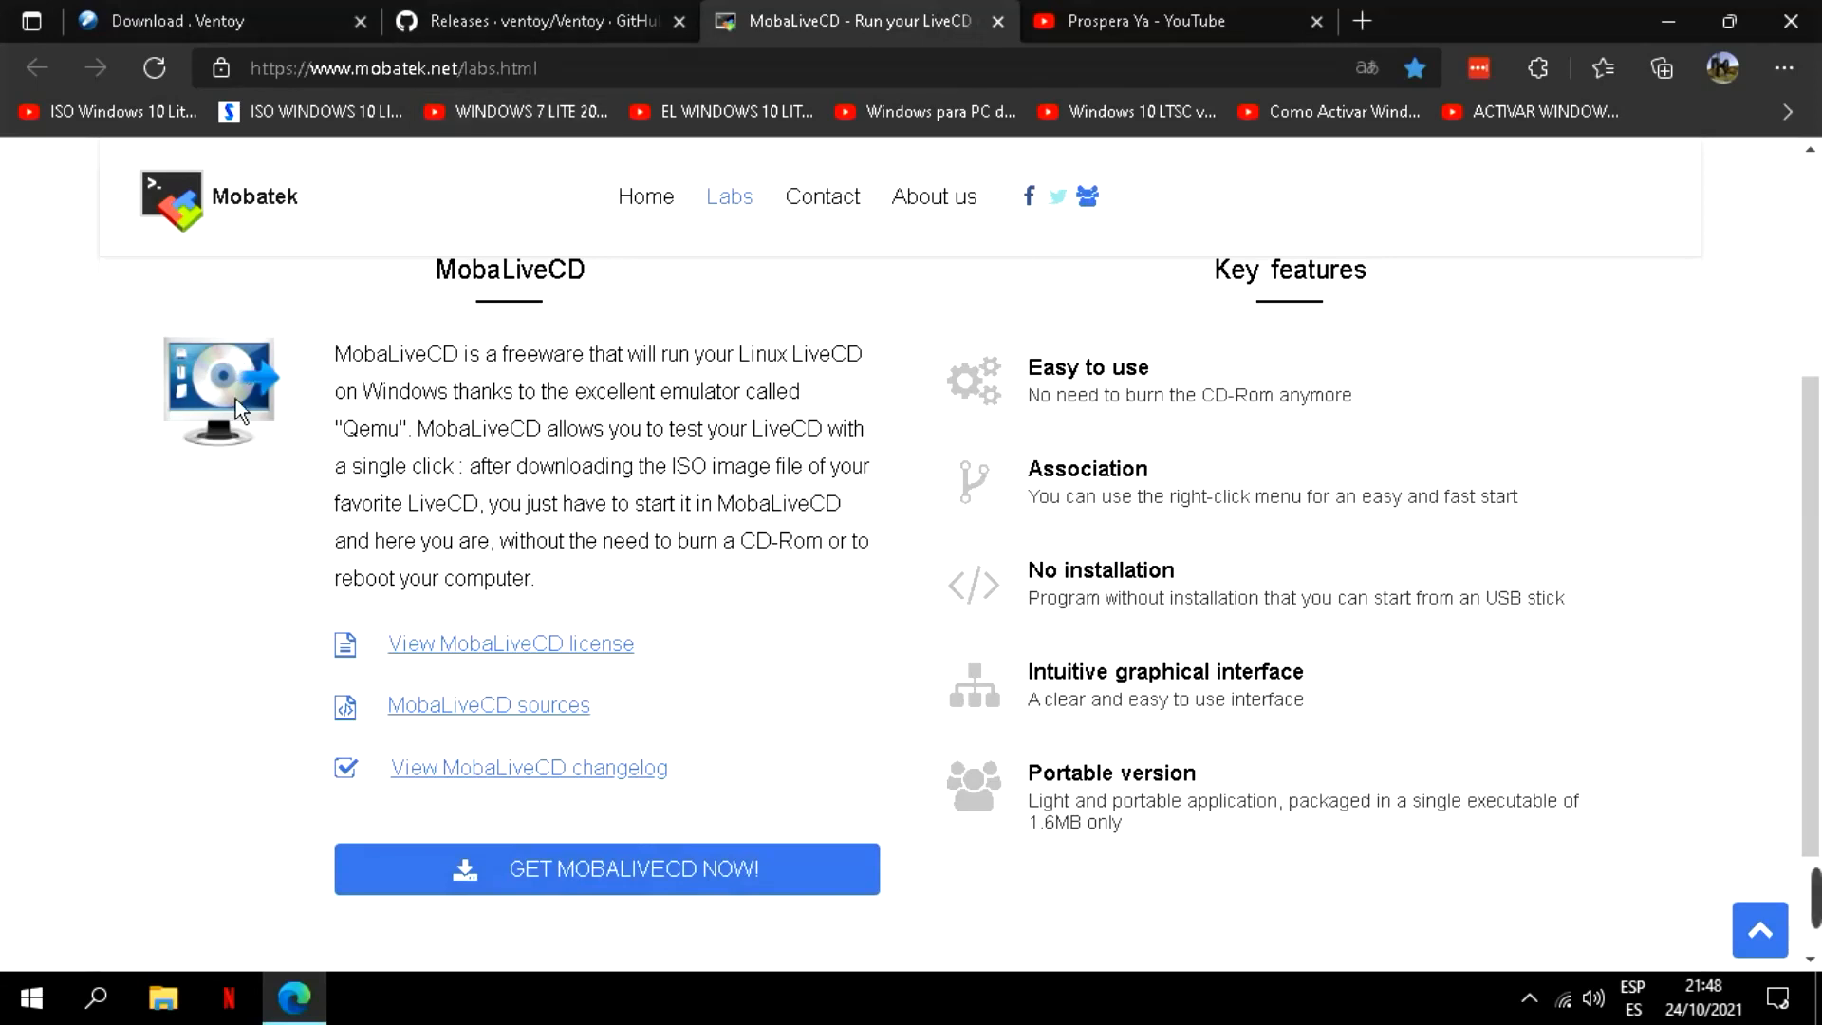
scroll(970, 785, up, 4)
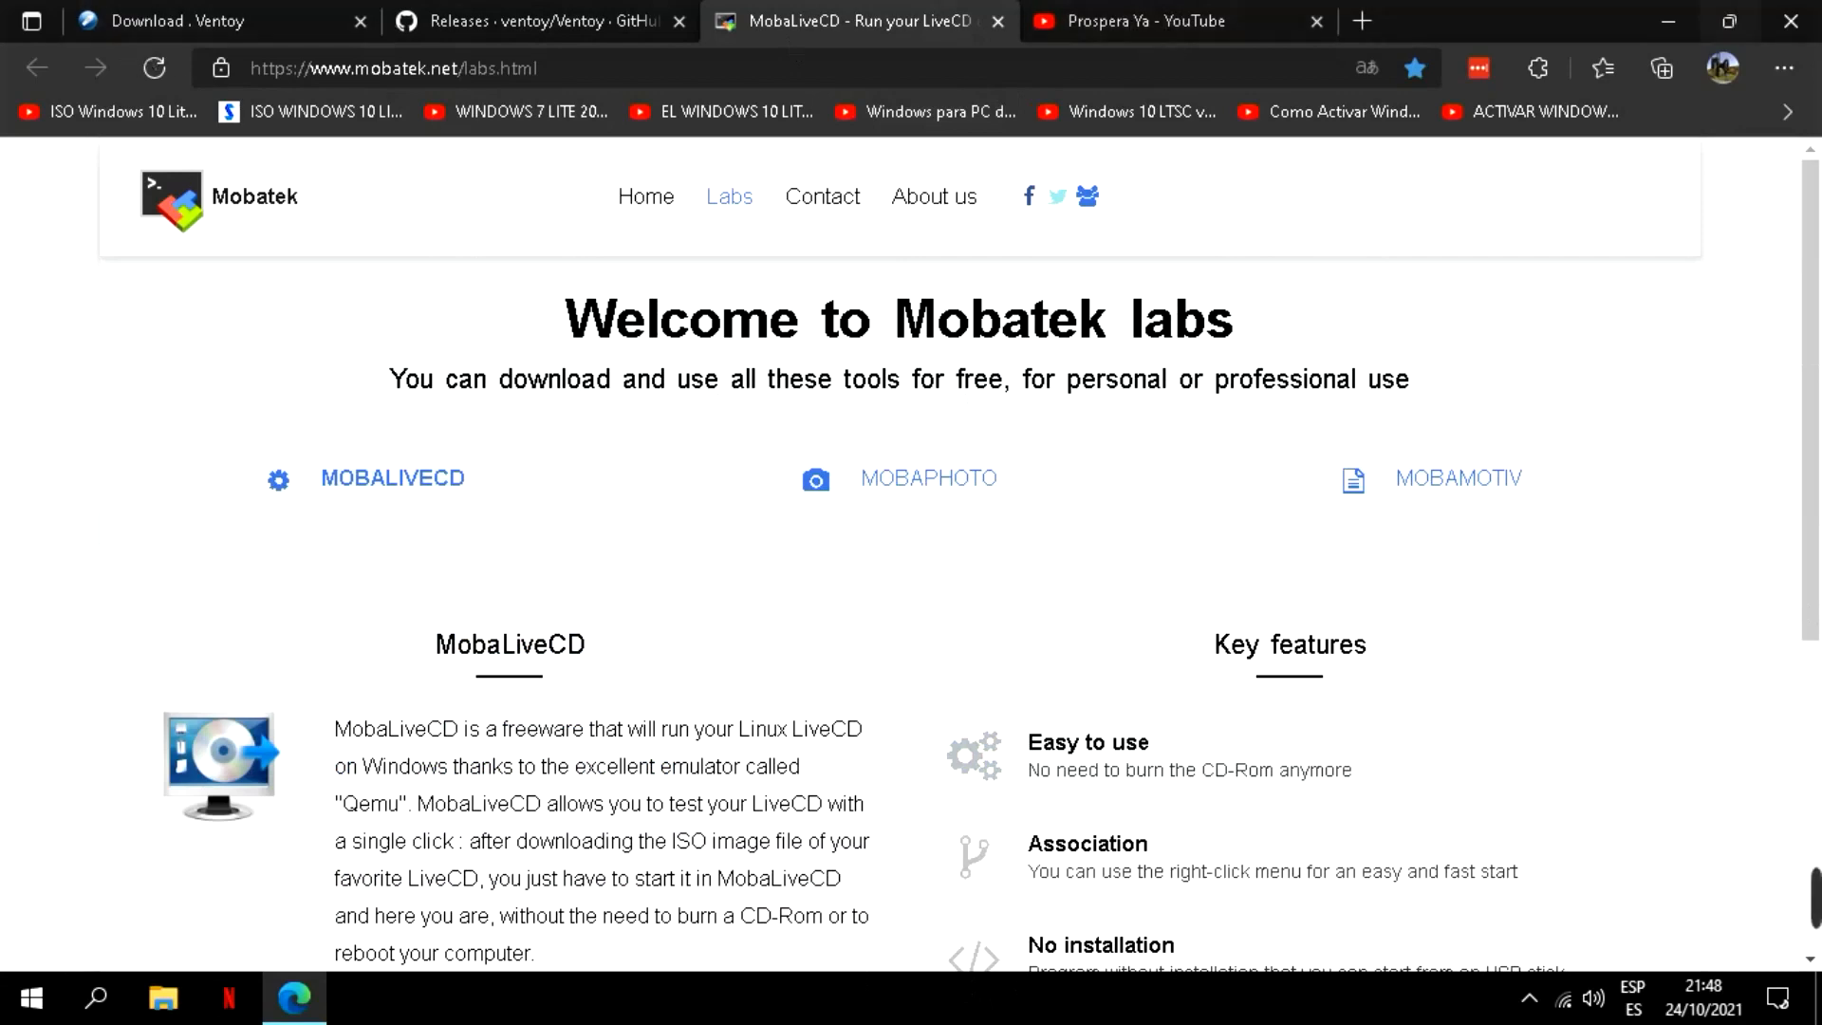
Leave the browser and check the drives shown under Este equipo in File Explorer, including the Ventoy (G:) drive.
click(1668, 21)
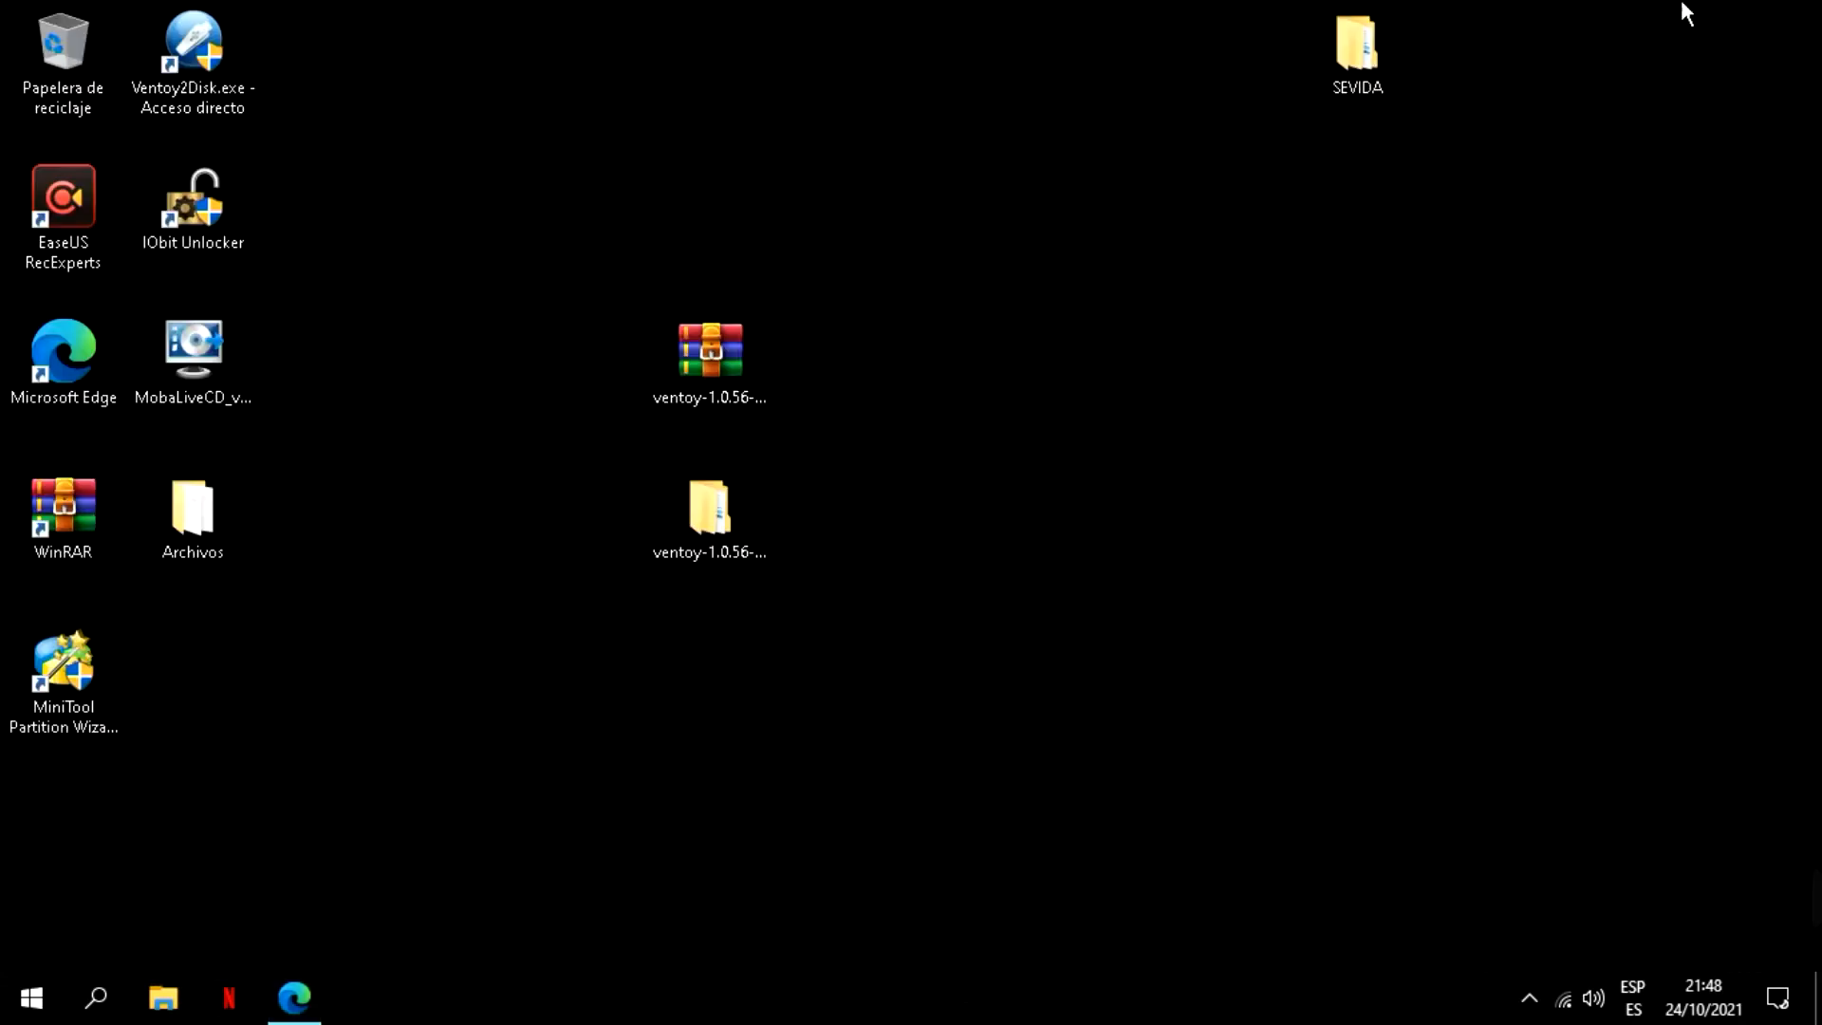
click(154, 1011)
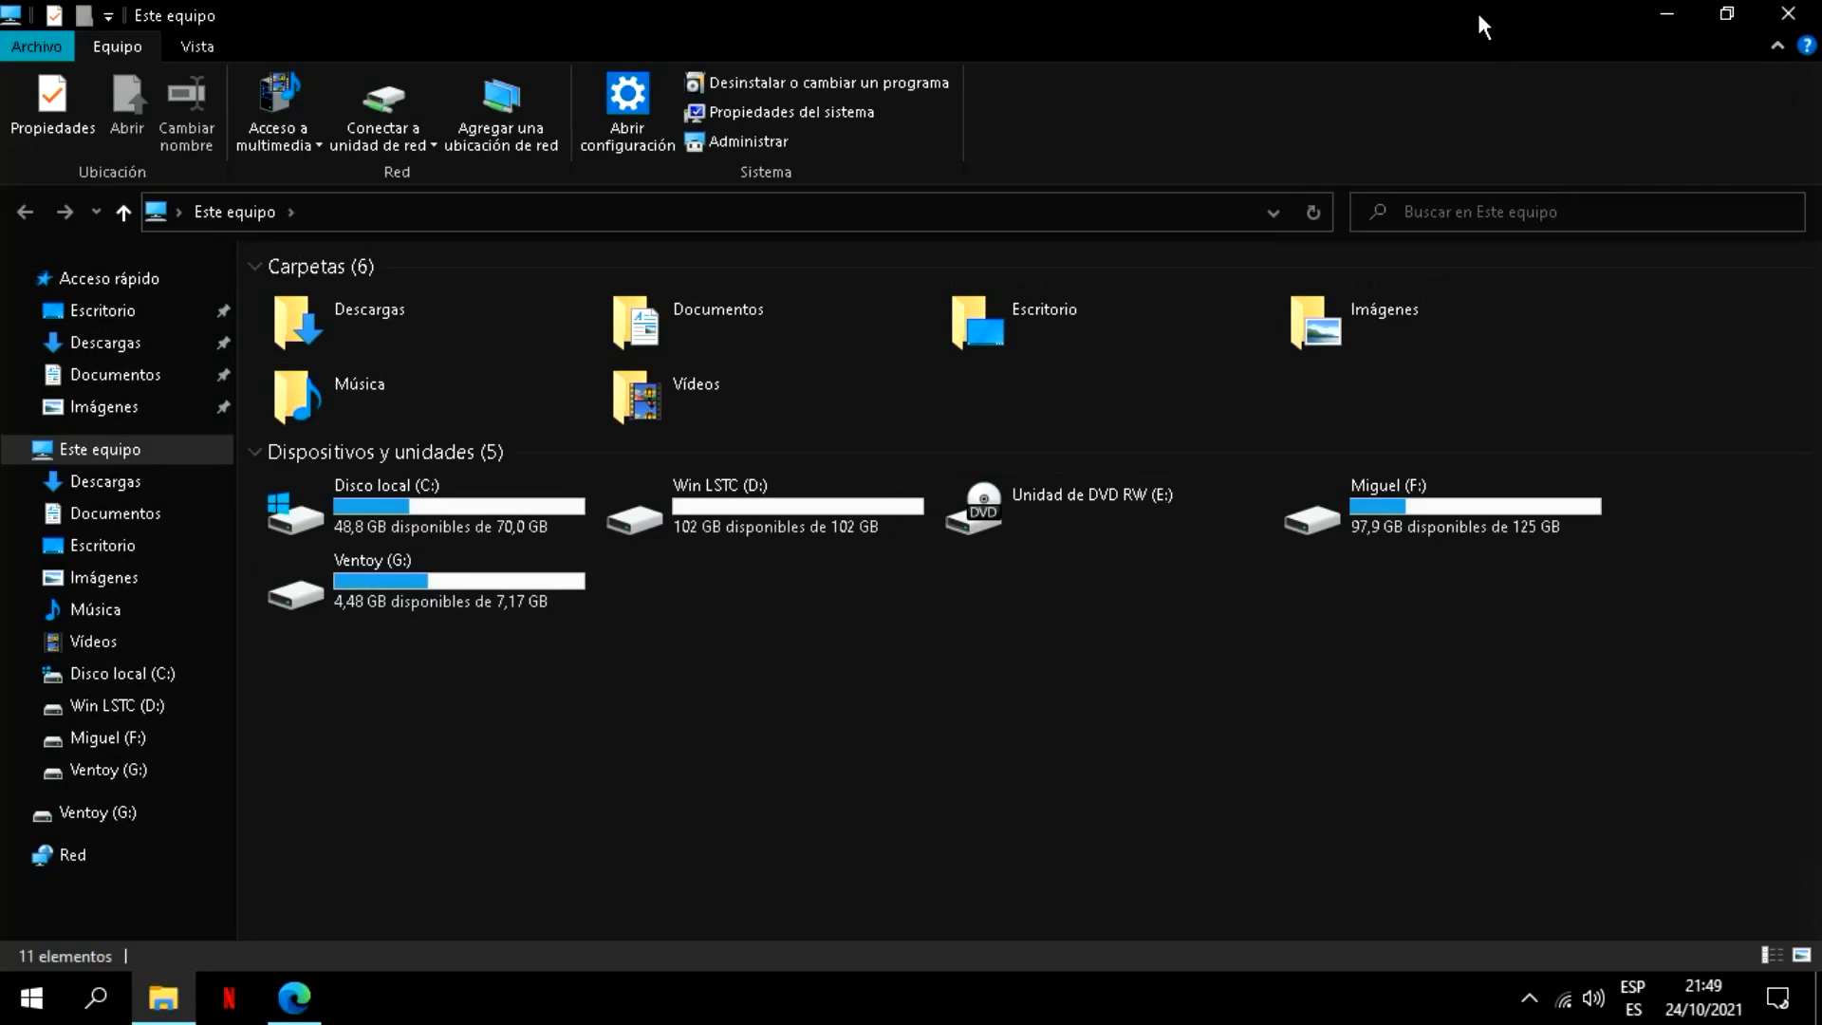
click(1666, 13)
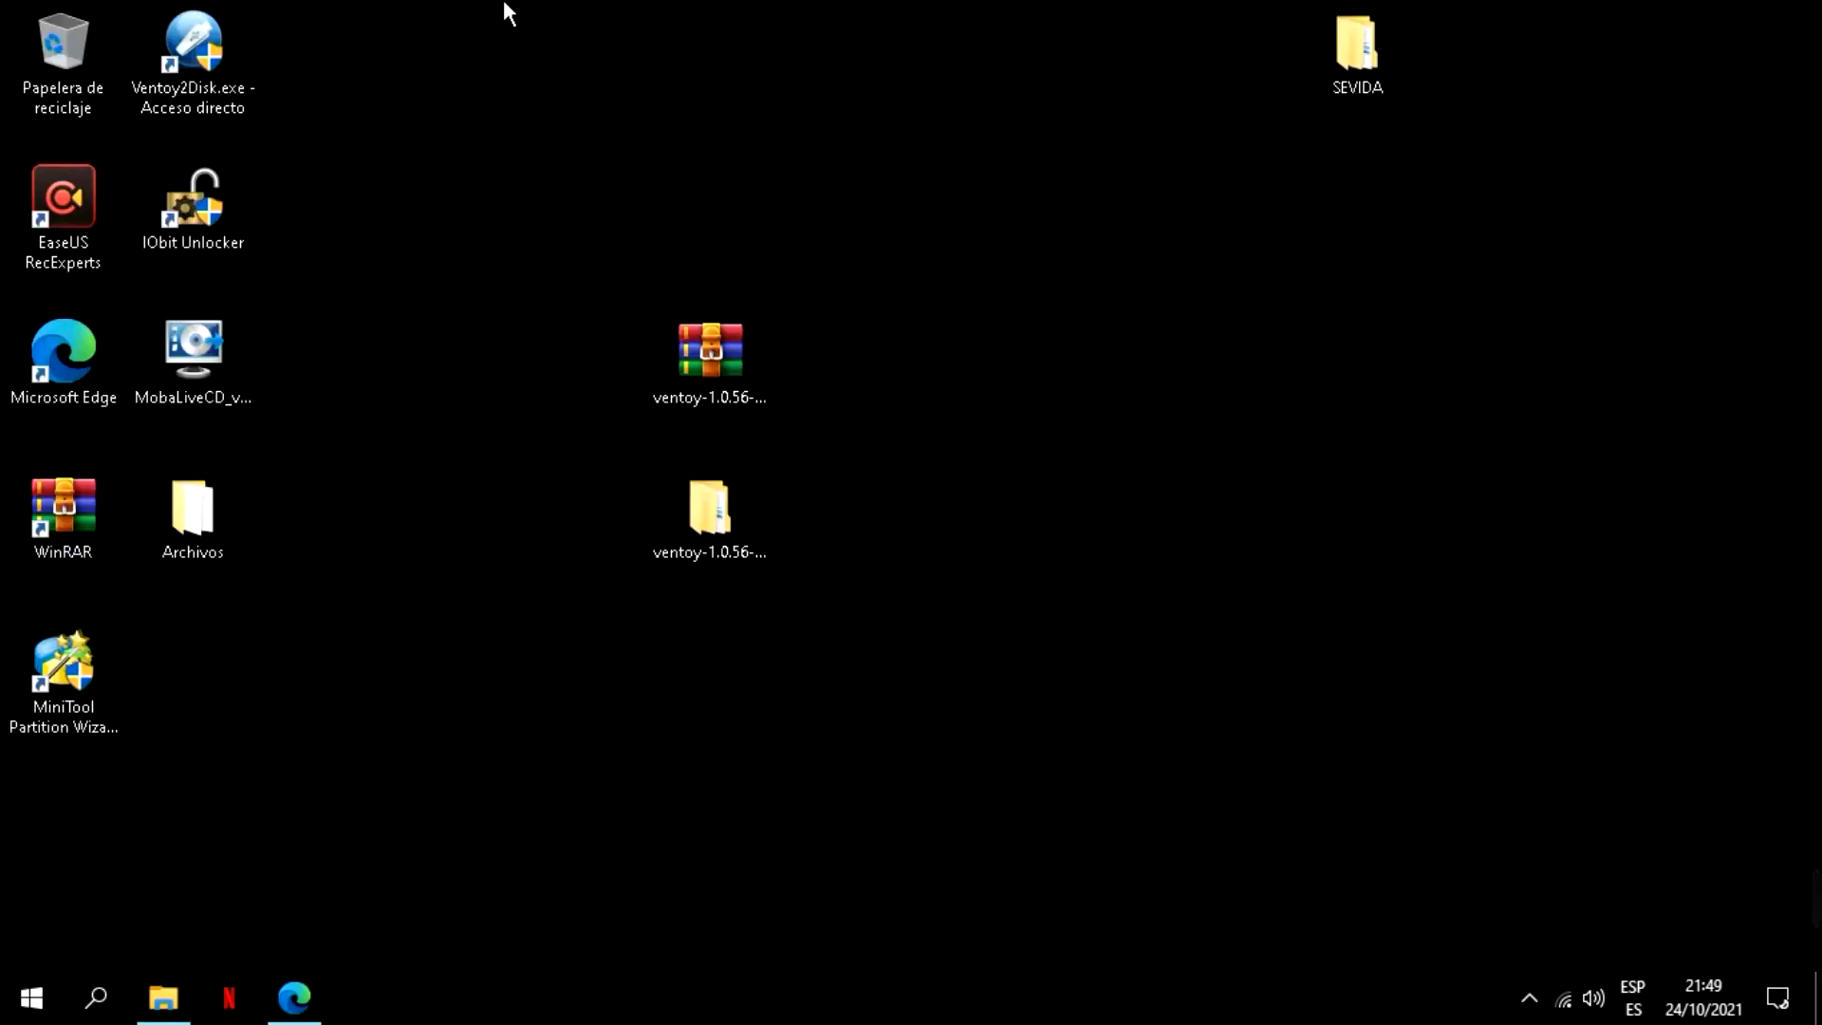
Extract the ventoy-1.0.56-windows.zip archive on the desktop into its own folder and open the ventoy-1.0.56 folder inside it.
right_click(714, 366)
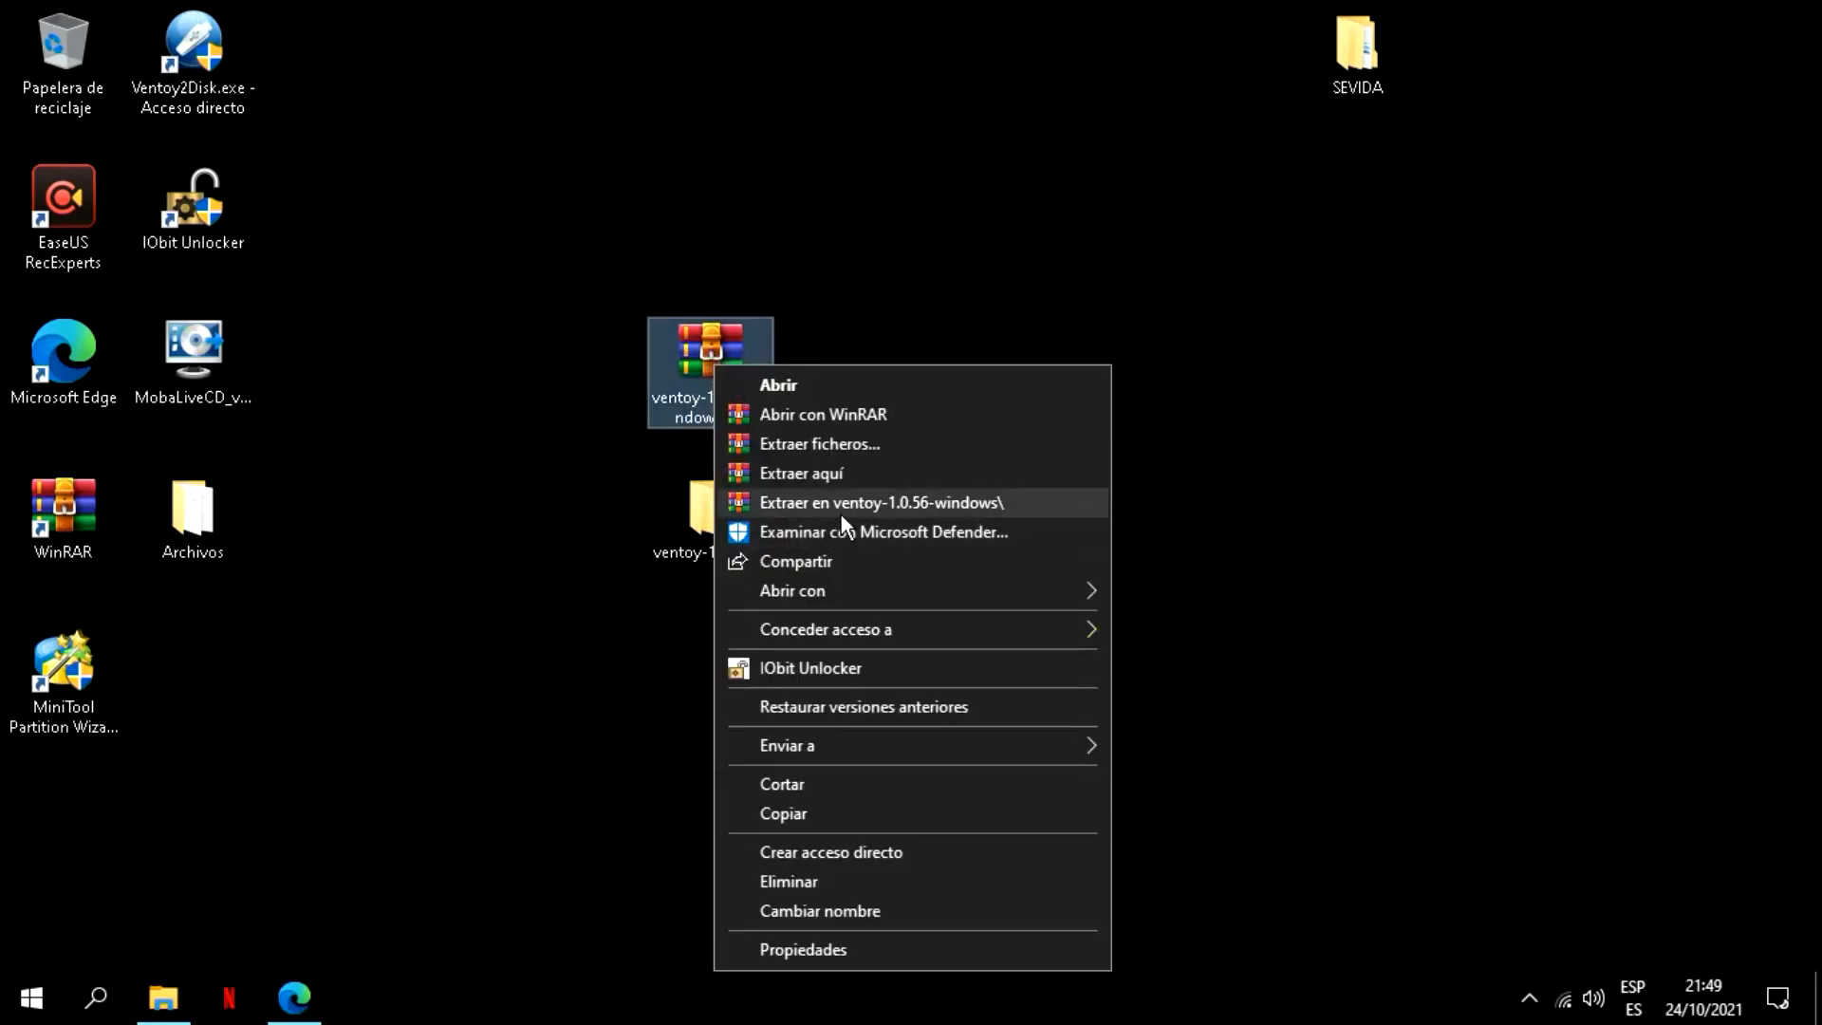
click(788, 508)
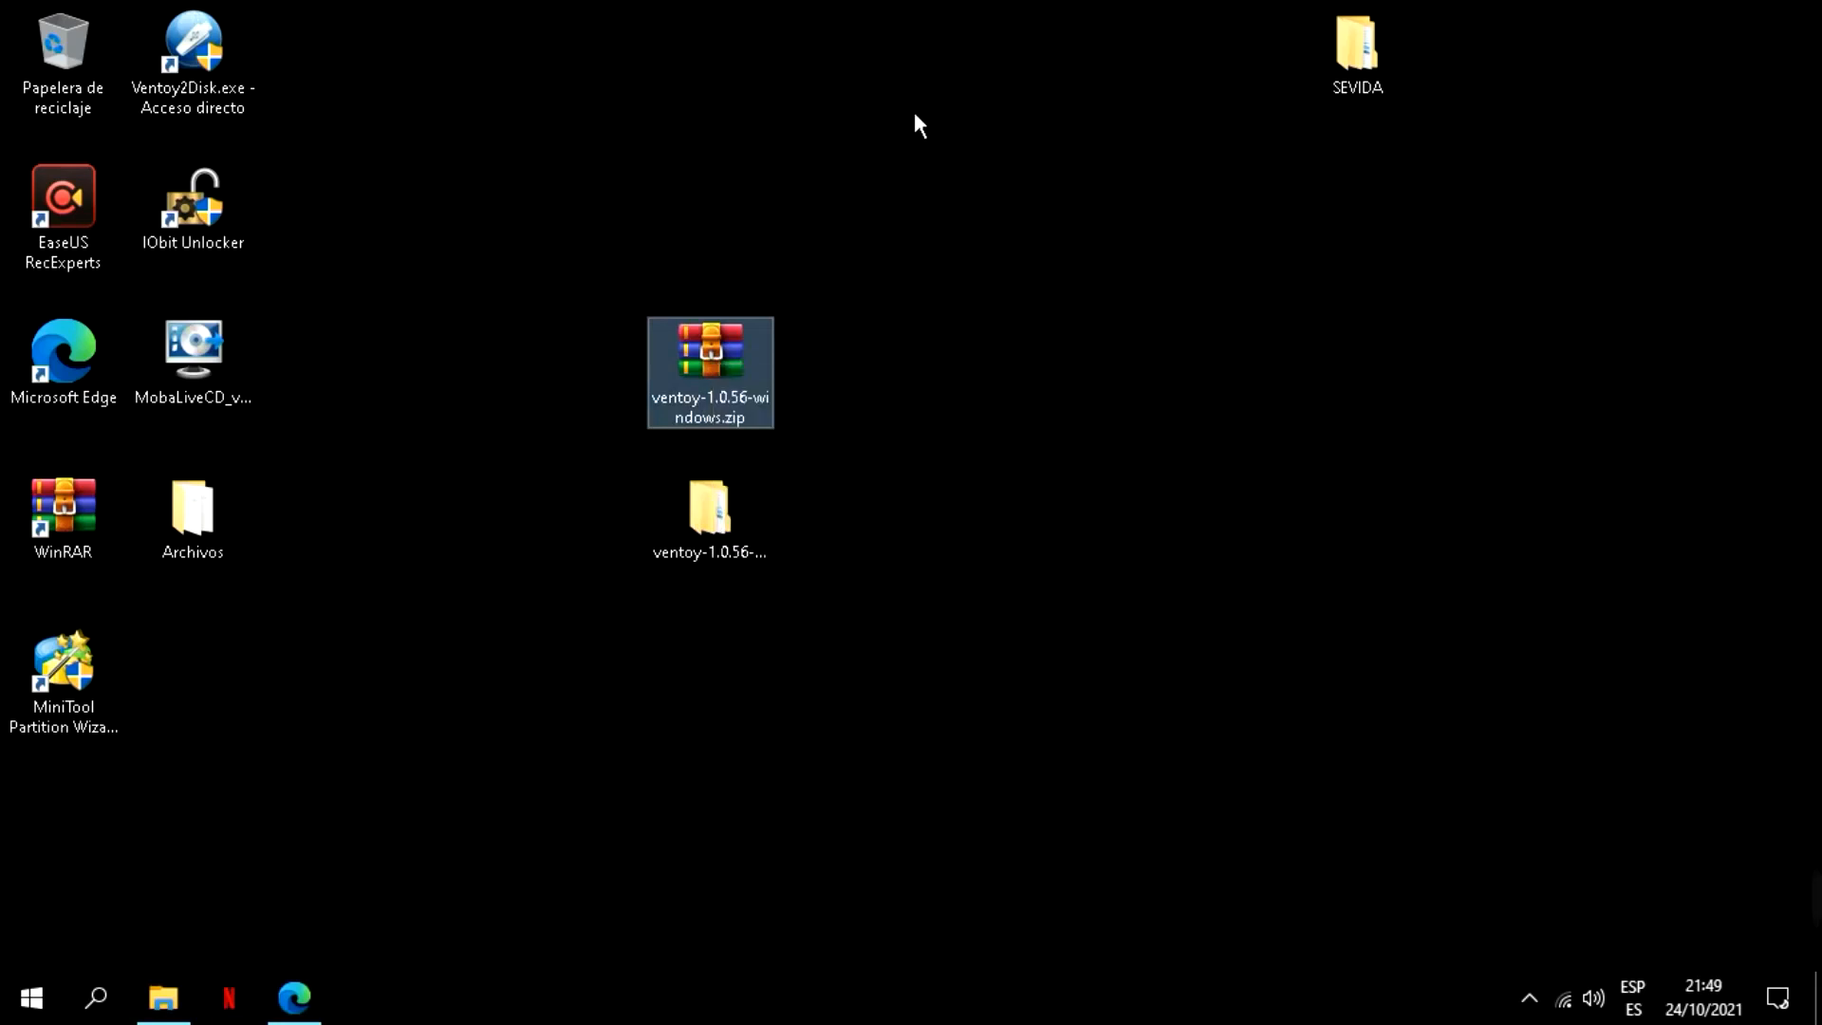
double_click(729, 548)
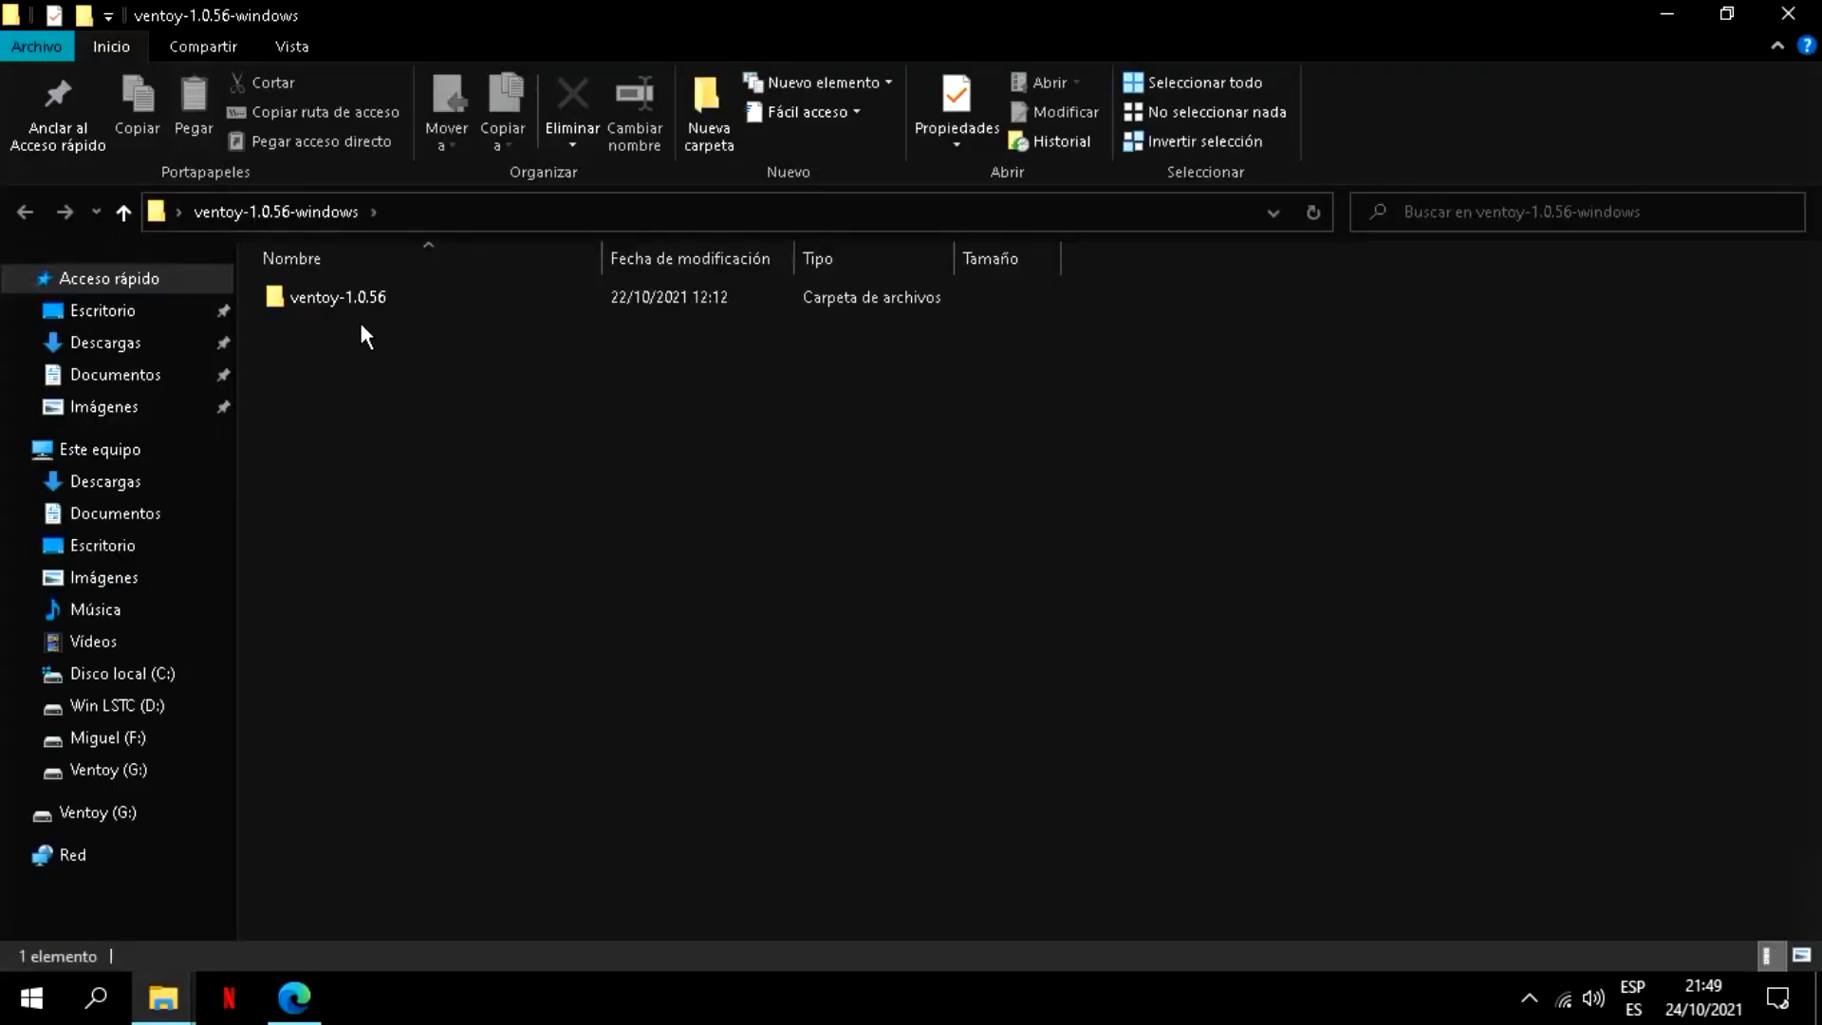
click(359, 314)
double_click(358, 318)
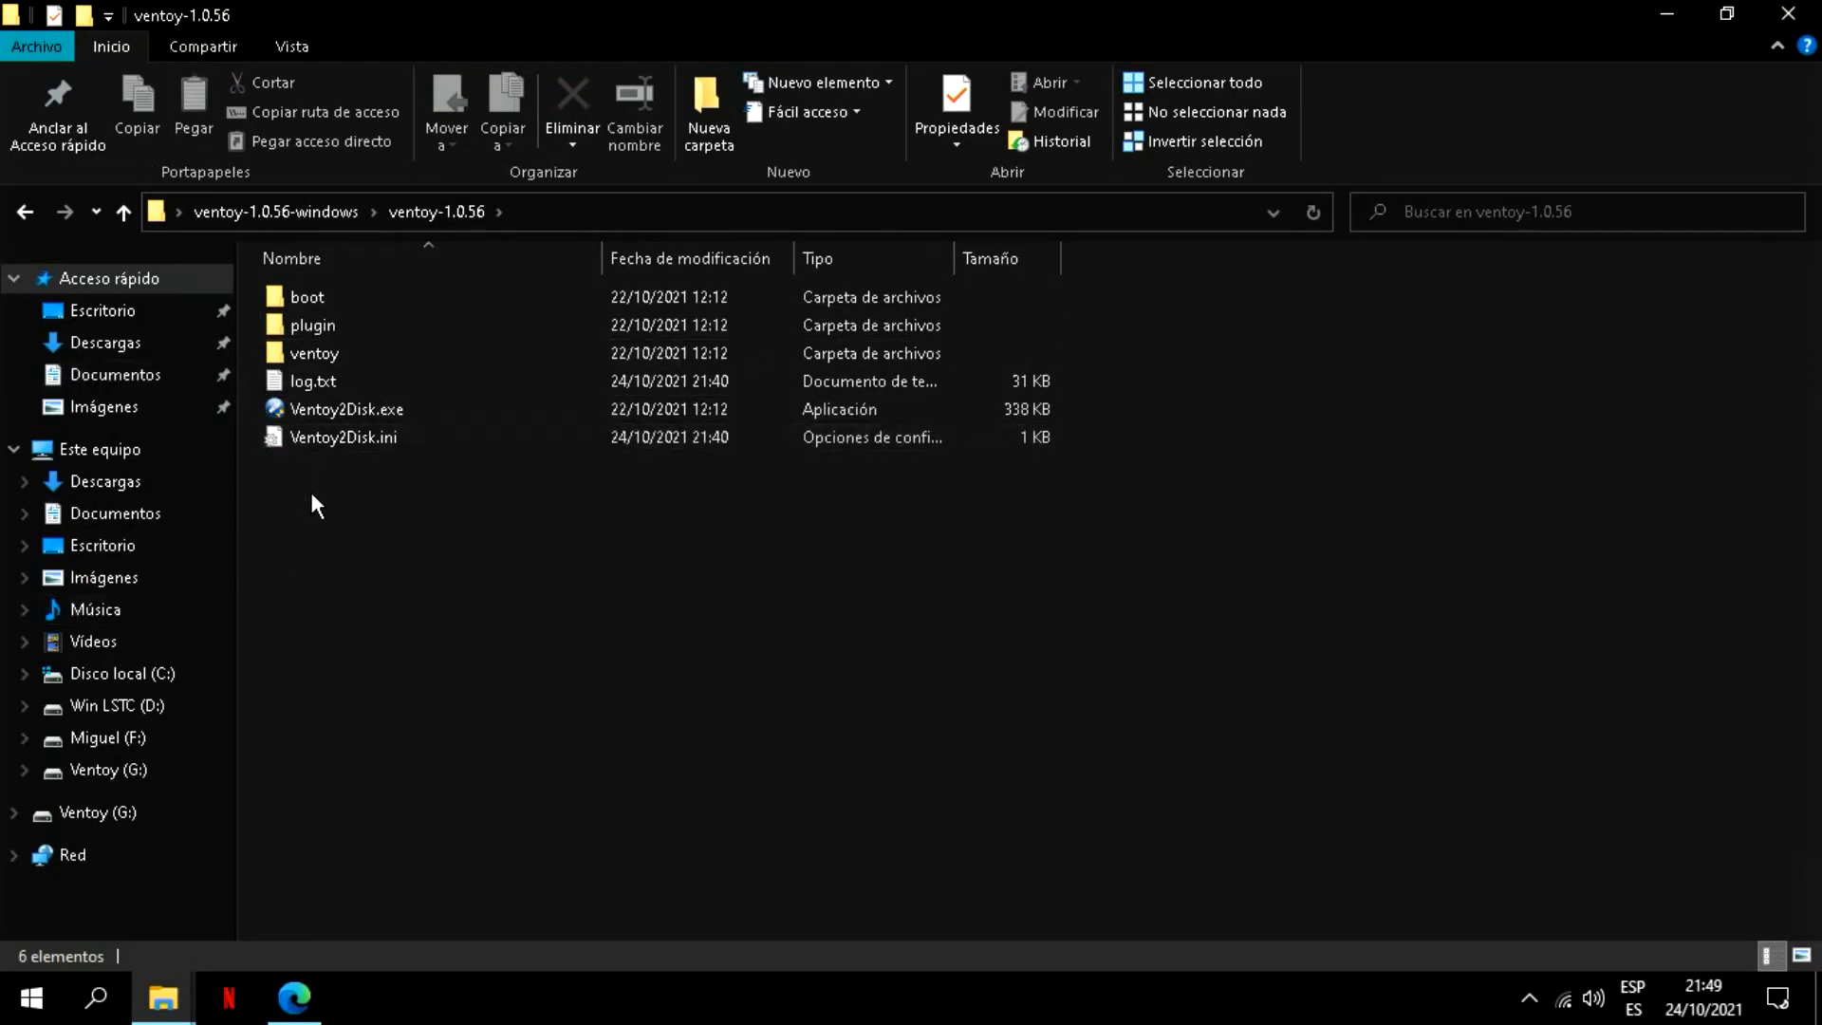
View the option for sending a Ventoy2Disk.exe shortcut to the desktop, and close the folder window.
click(311, 417)
right_click(310, 417)
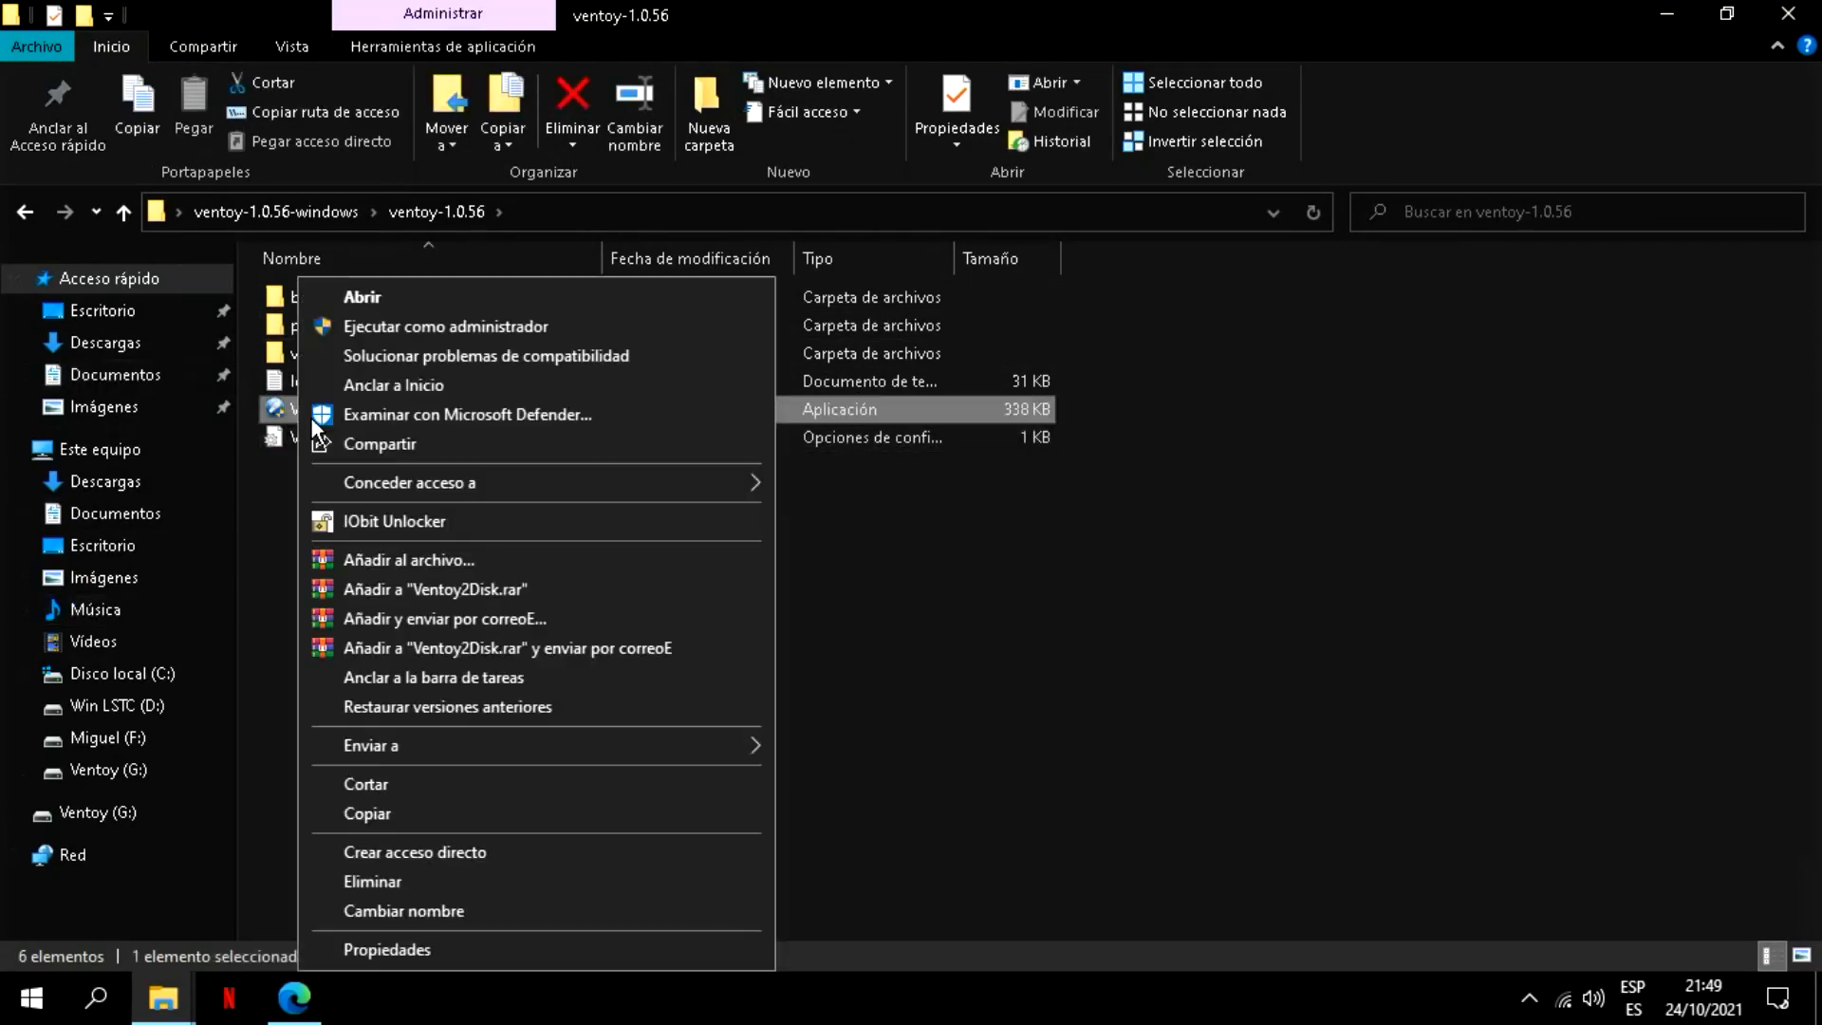
mouse_move(358, 766)
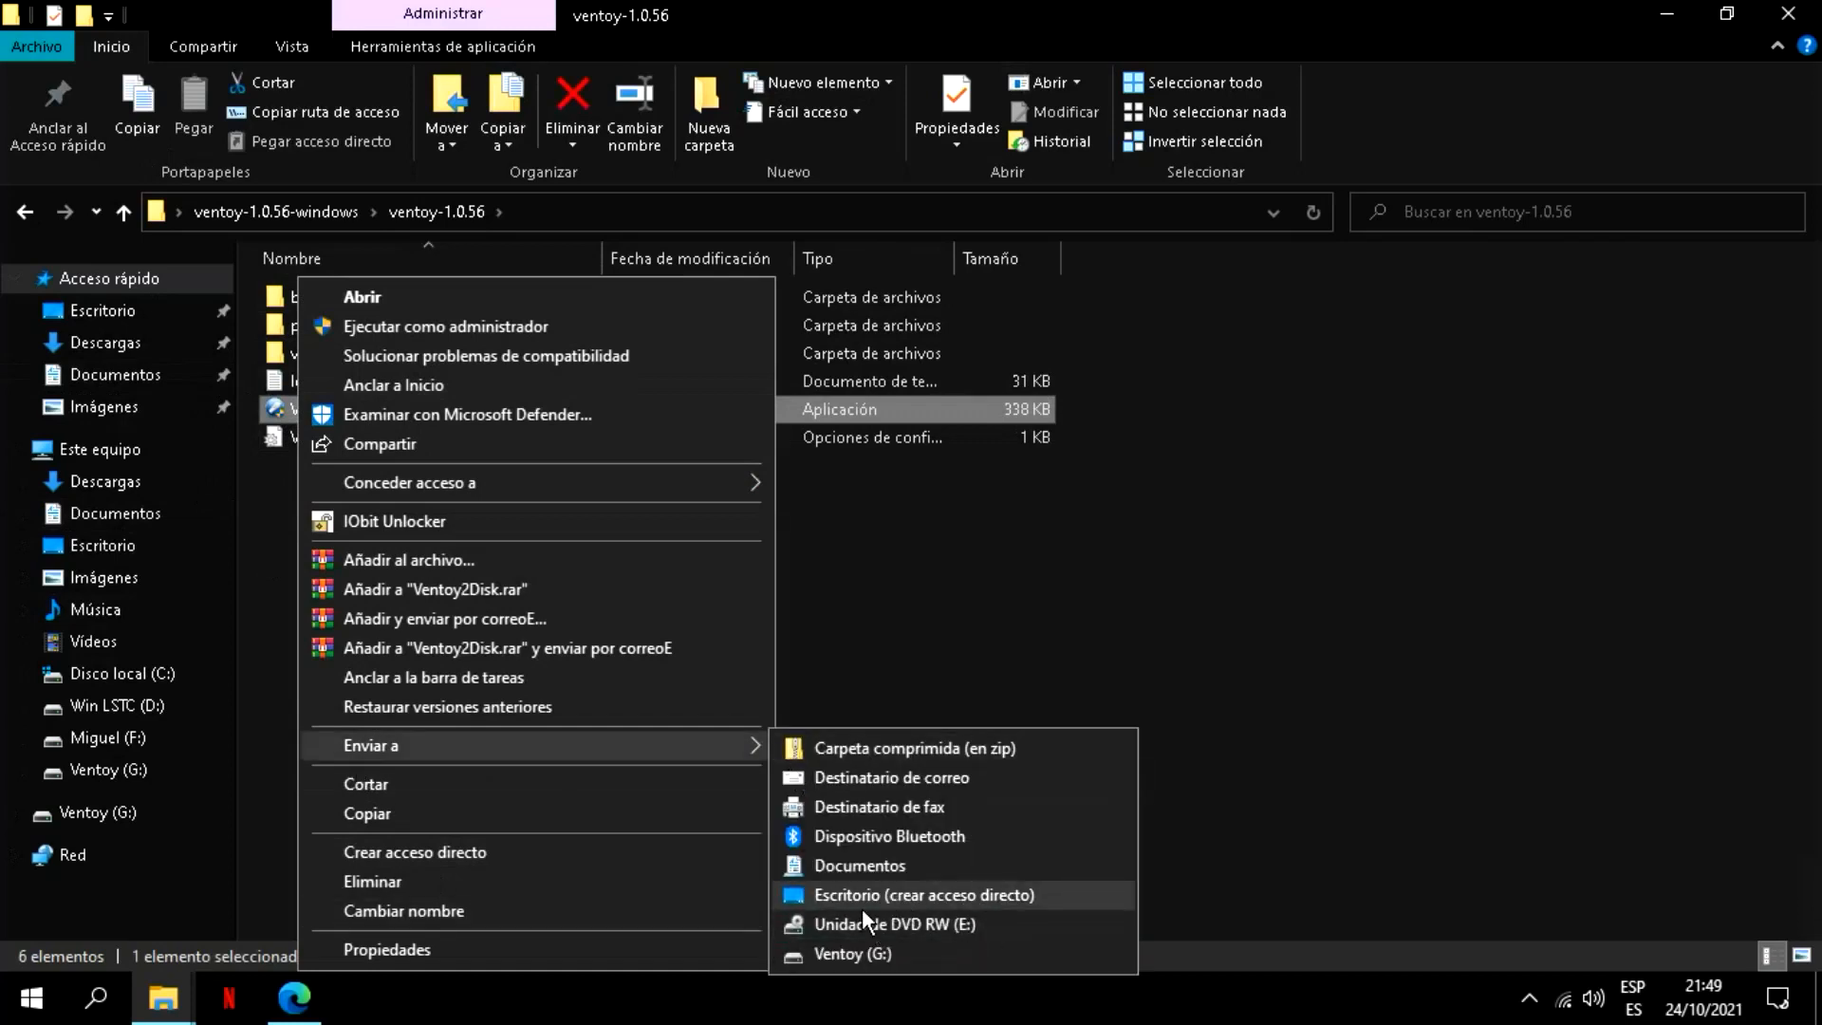
click(1788, 13)
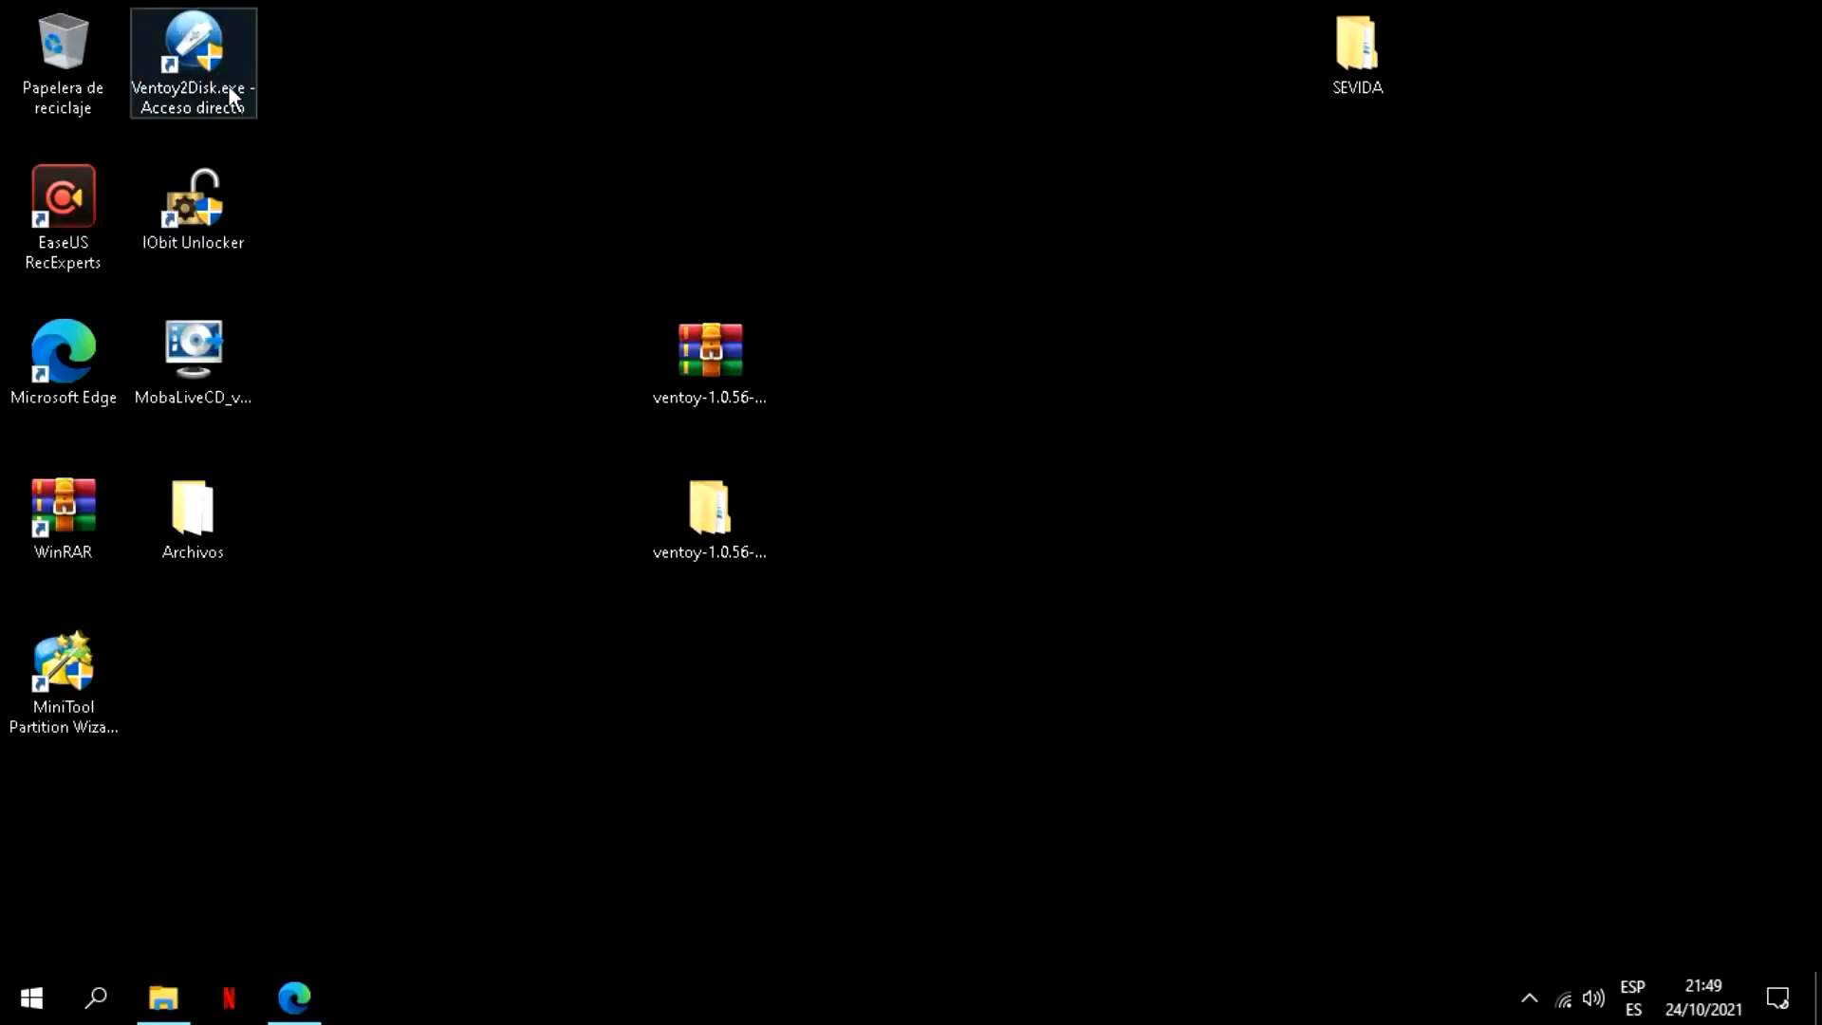
Run the Ventoy2Disk.exe desktop shortcut as administrator and check its device list.
right_click(221, 33)
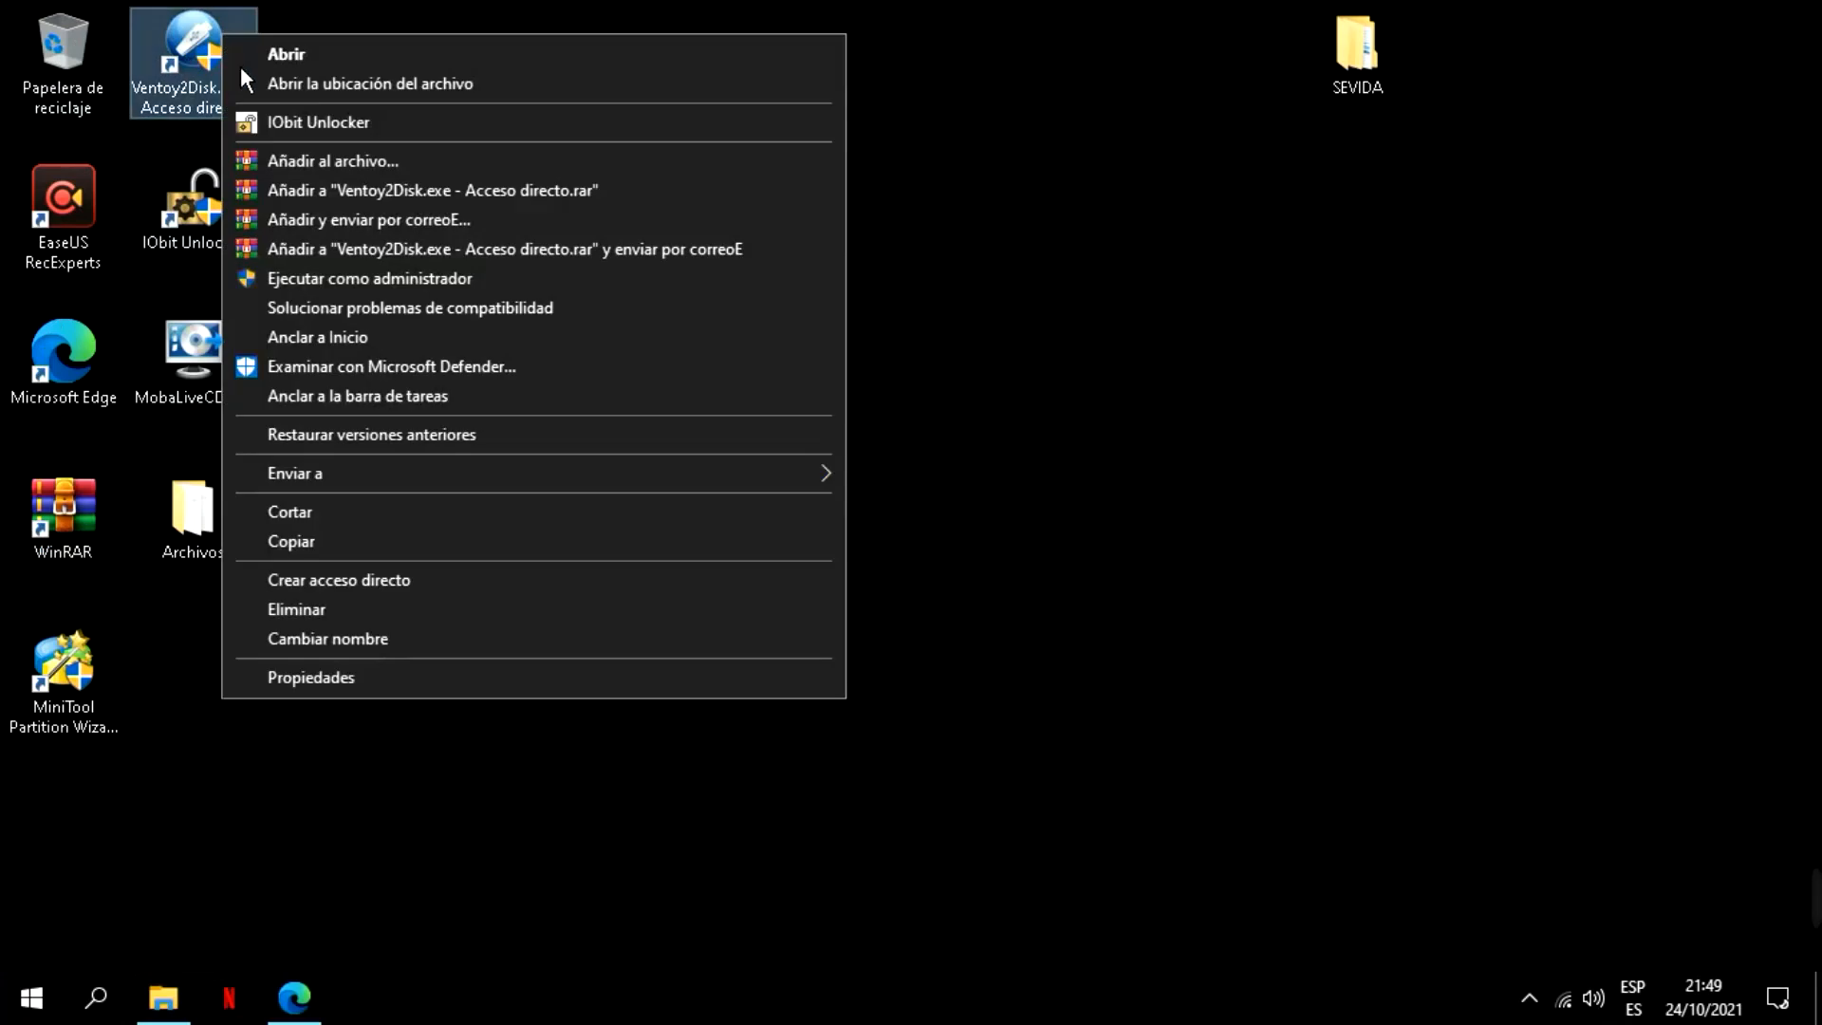
click(332, 277)
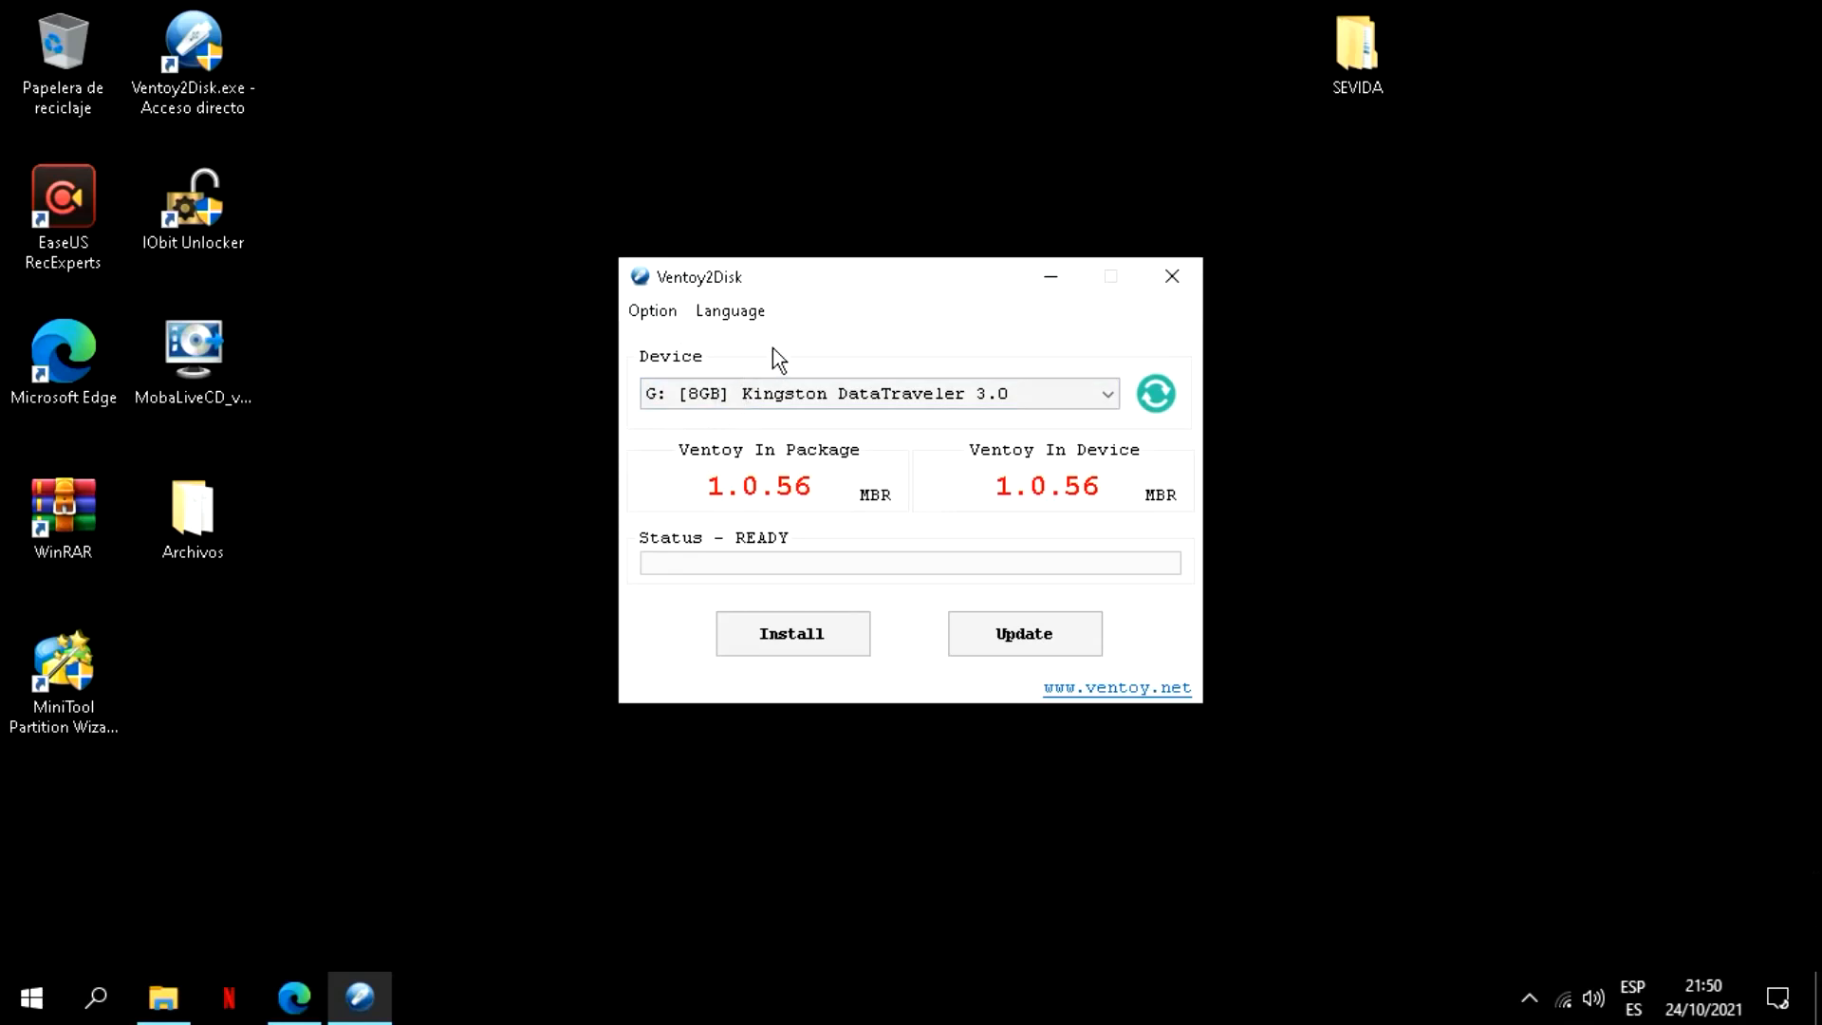
click(685, 404)
click(685, 408)
Check the Ventoy (G:) drive in File Explorer and select G: [8GB] Kingston DataTraveler 3.0 as the Ventoy2Disk device.
click(163, 997)
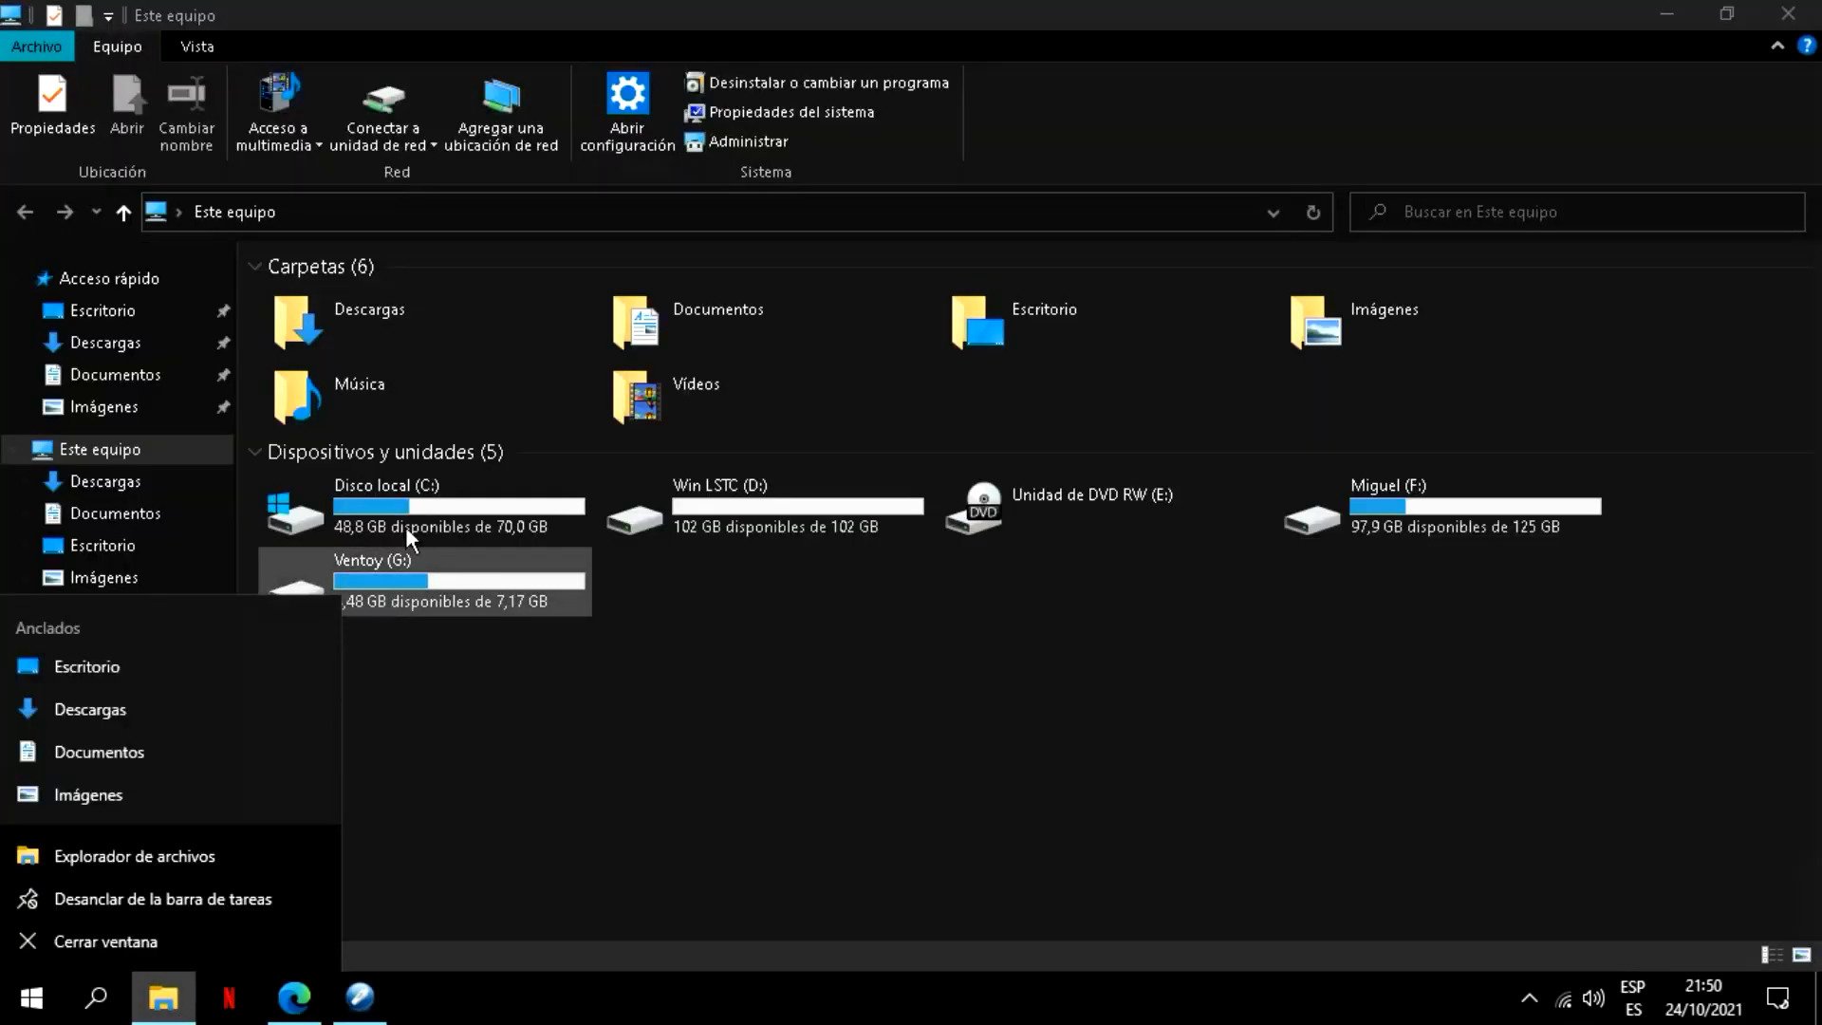
click(391, 635)
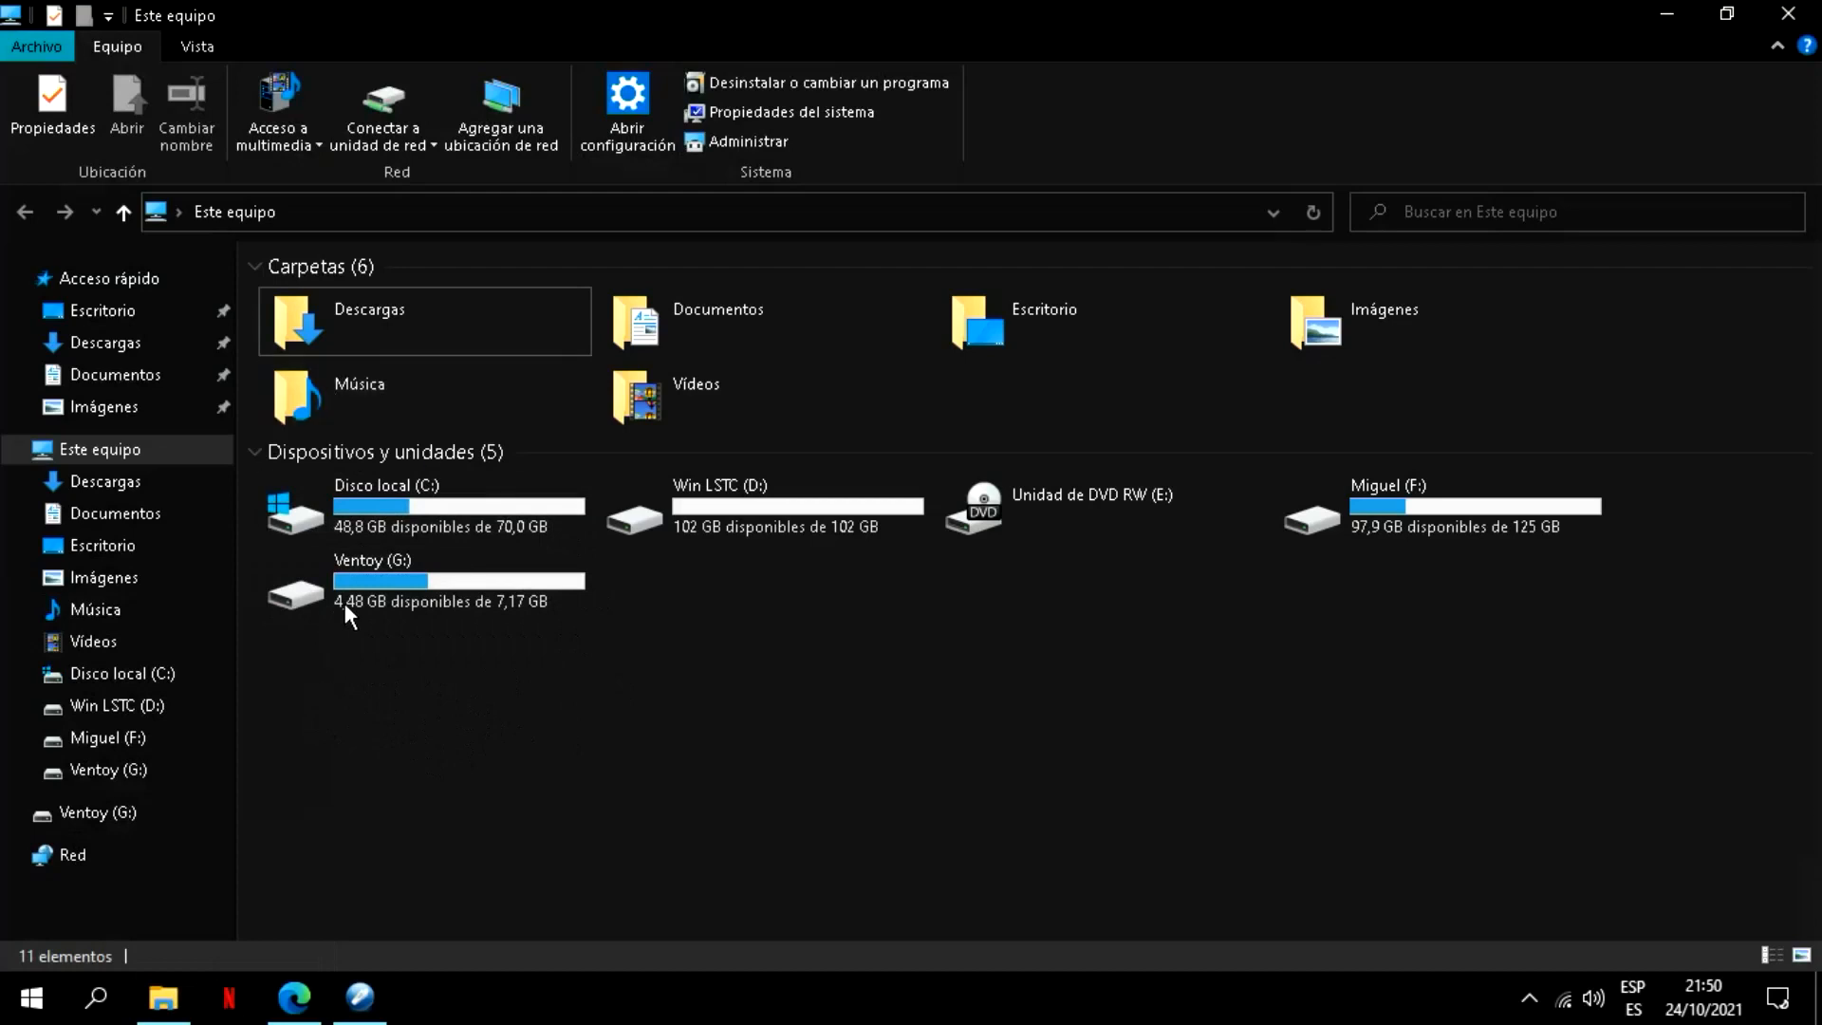
click(1812, 21)
click(814, 405)
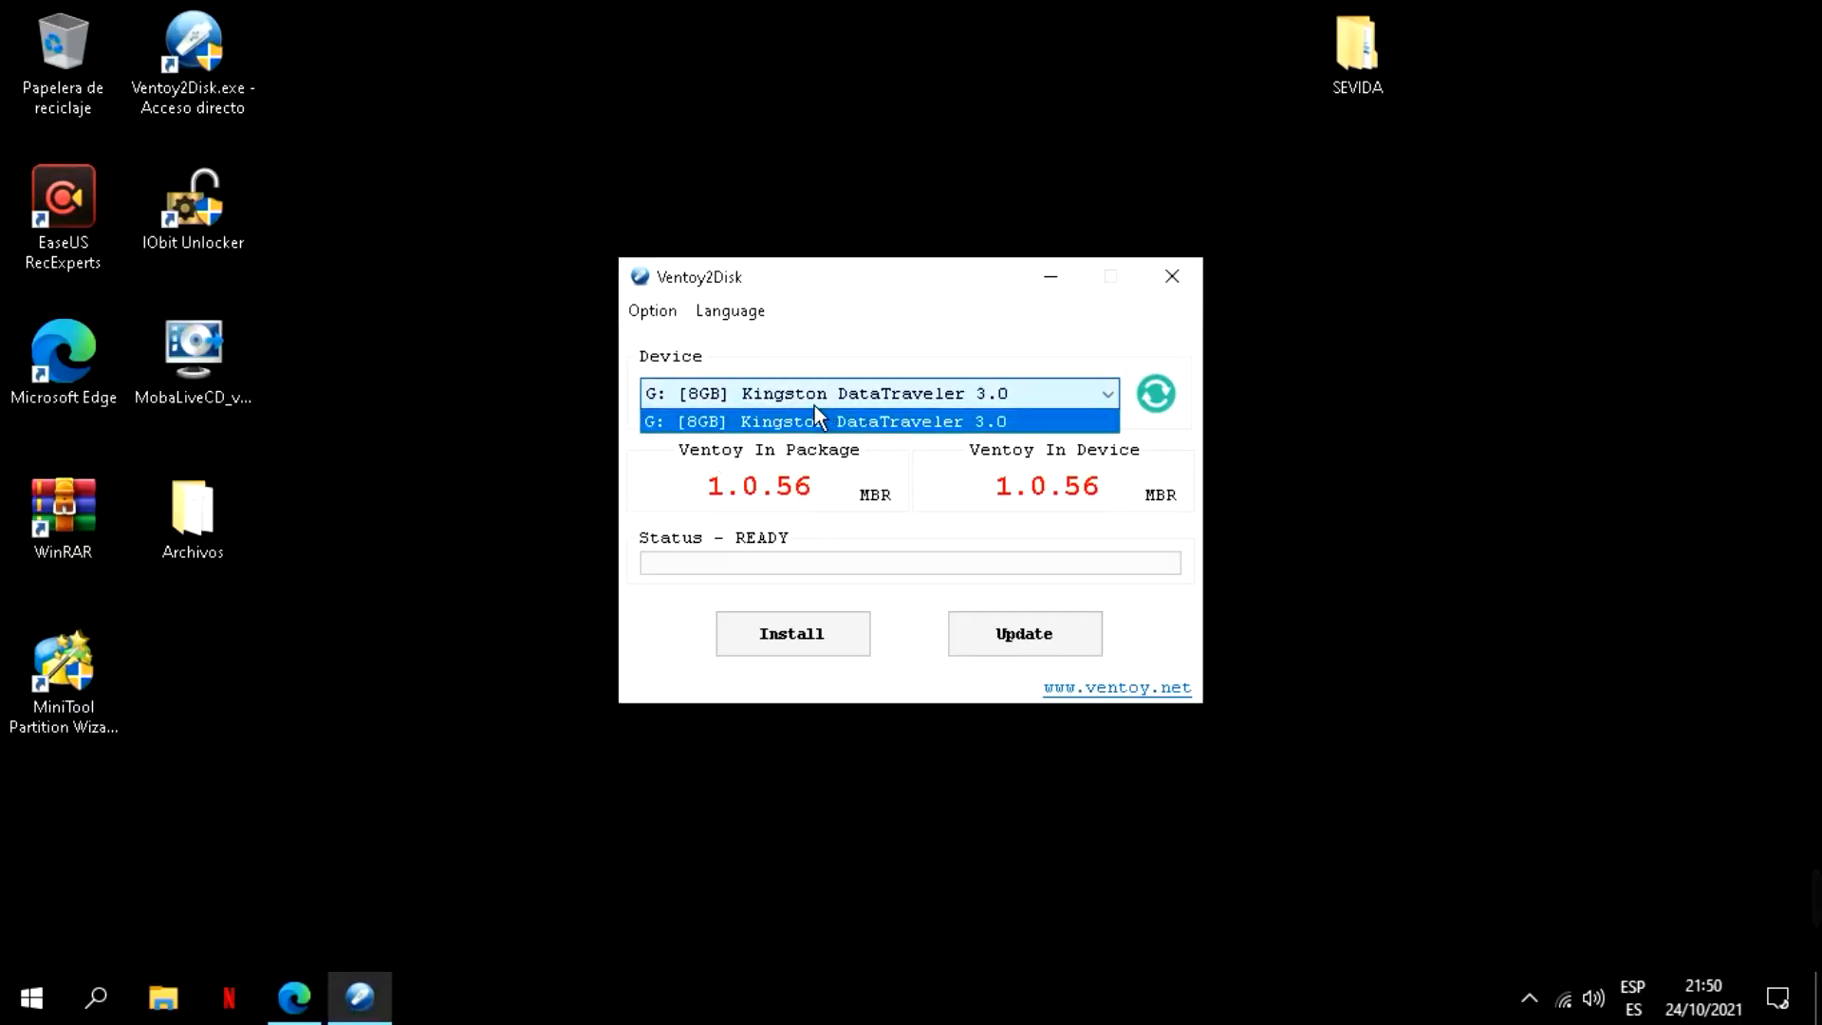
click(838, 420)
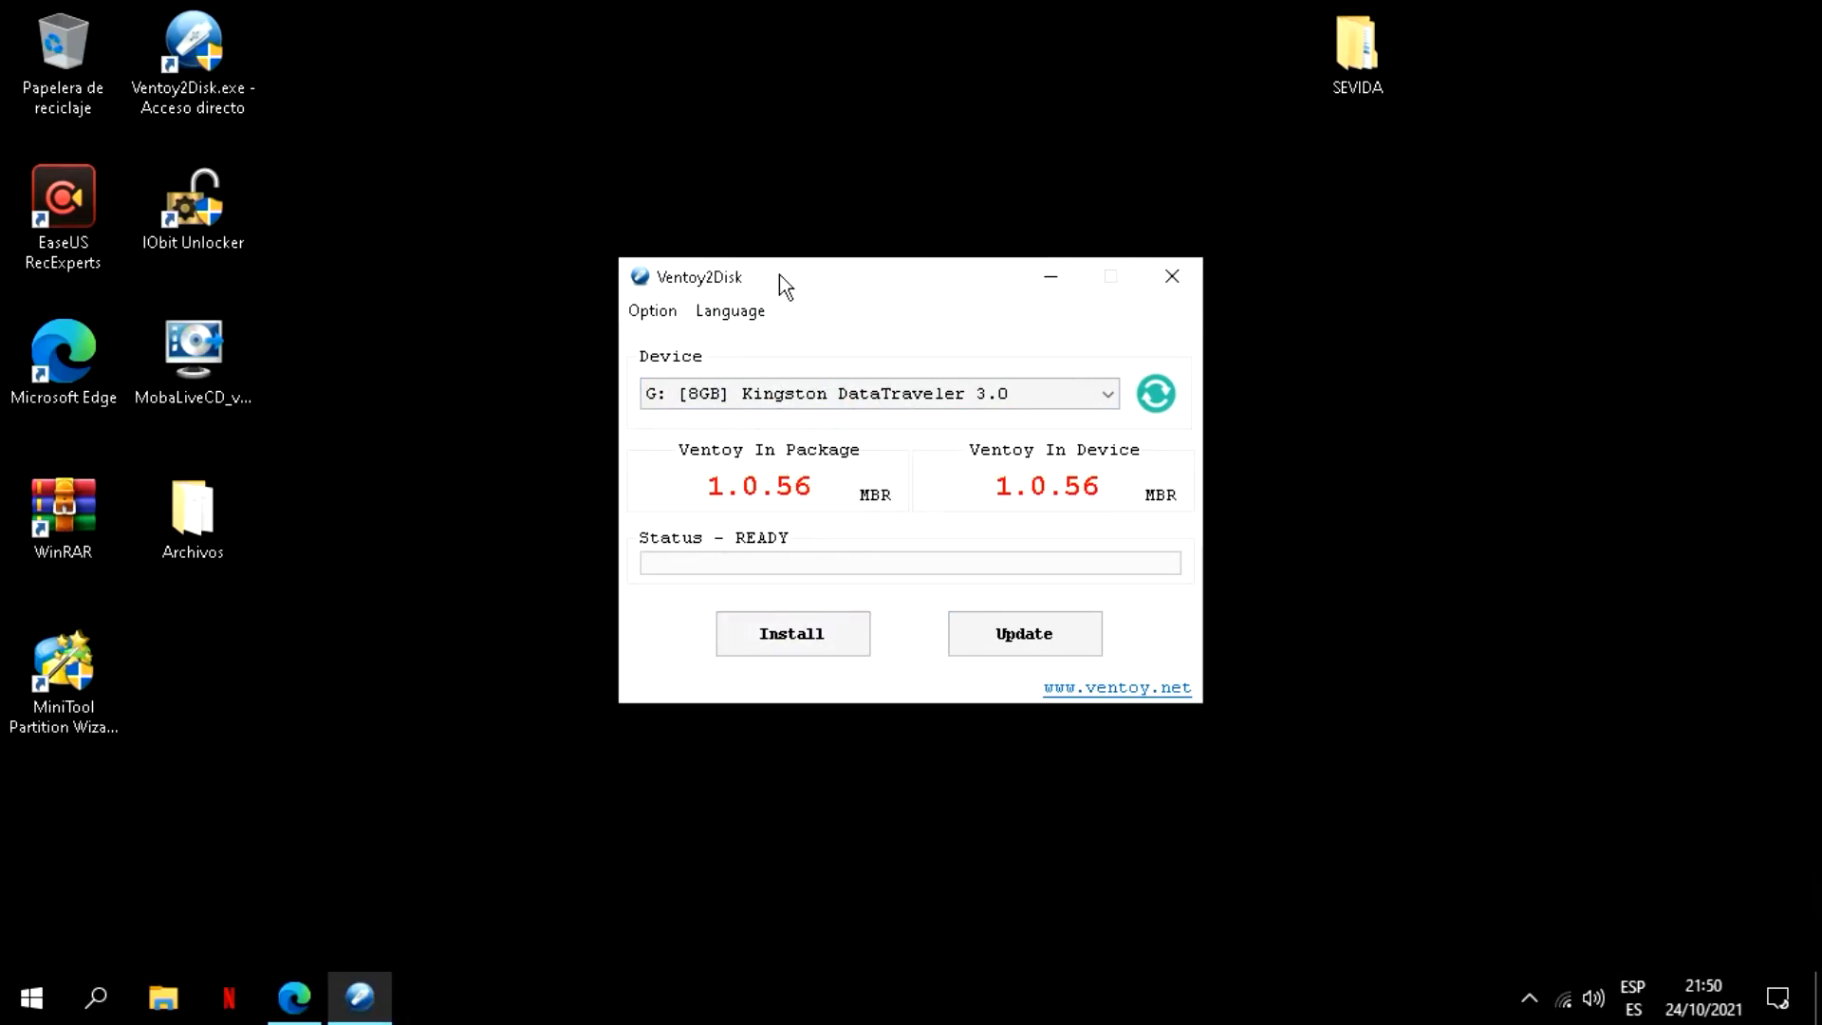
Try to install Ventoy on the Kingston drive, decline the formatting, and close Ventoy2Disk.
click(814, 638)
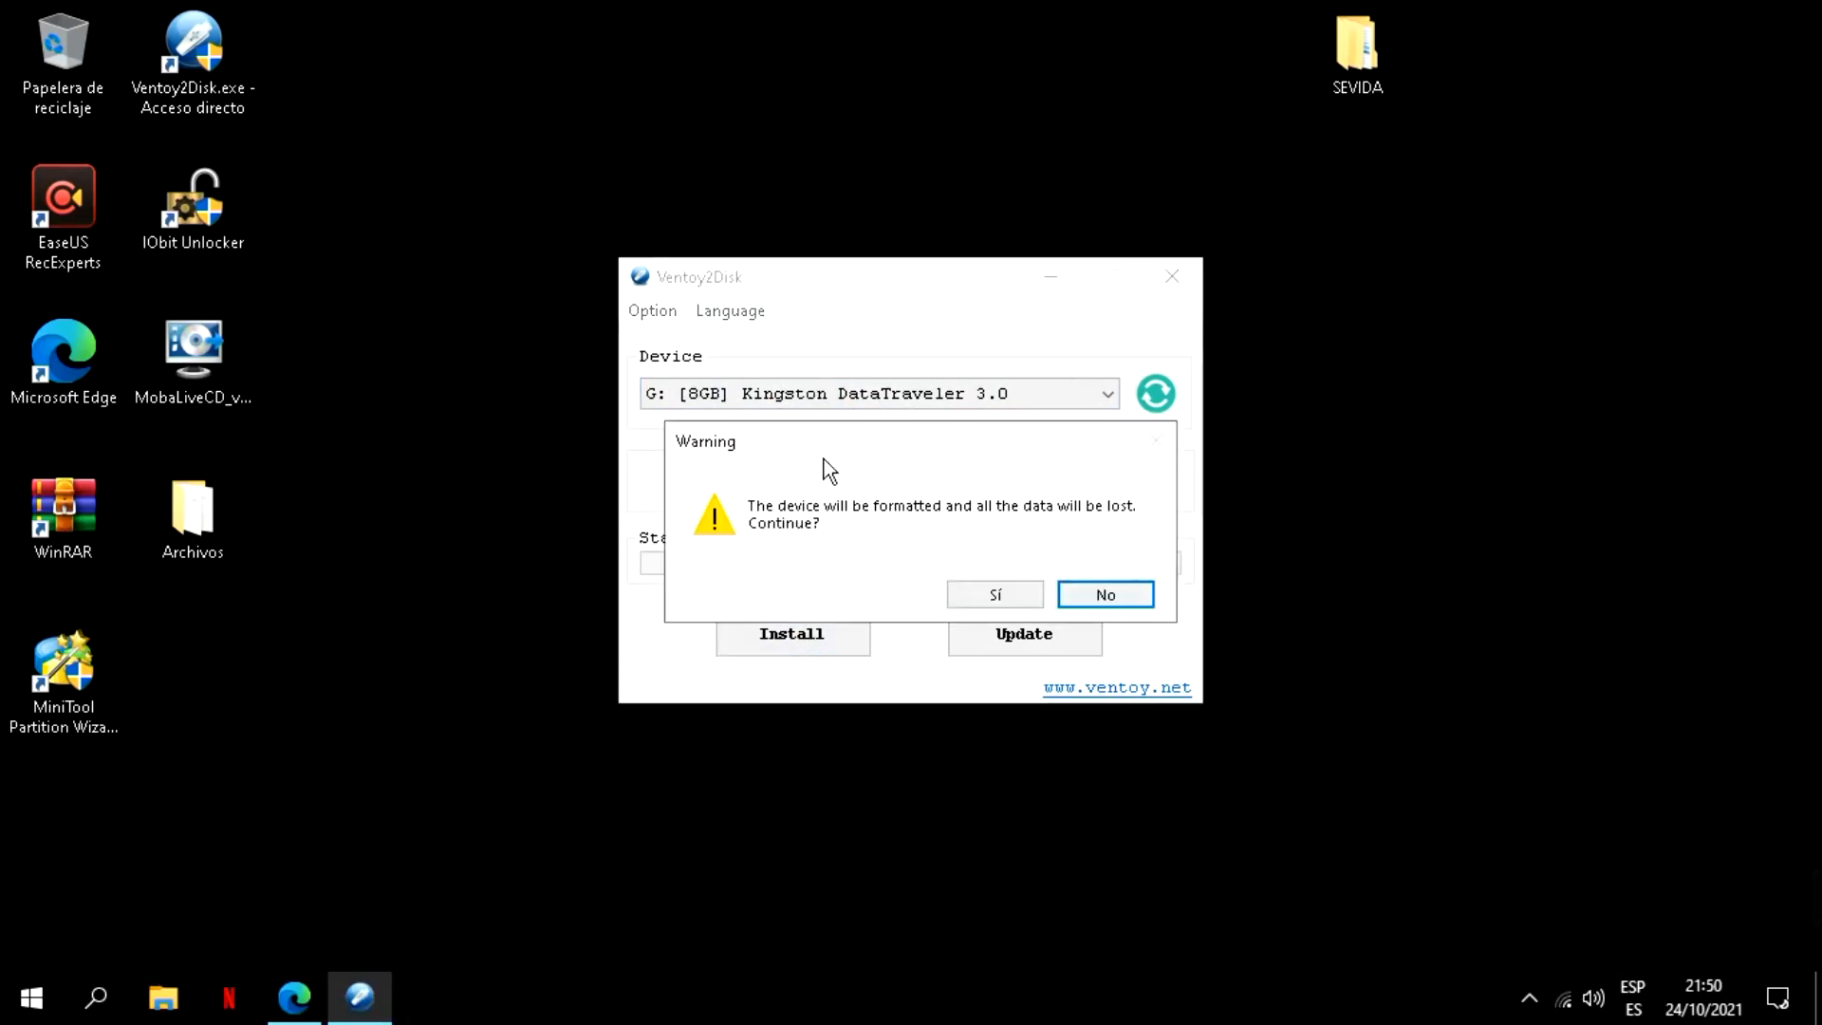
click(1131, 601)
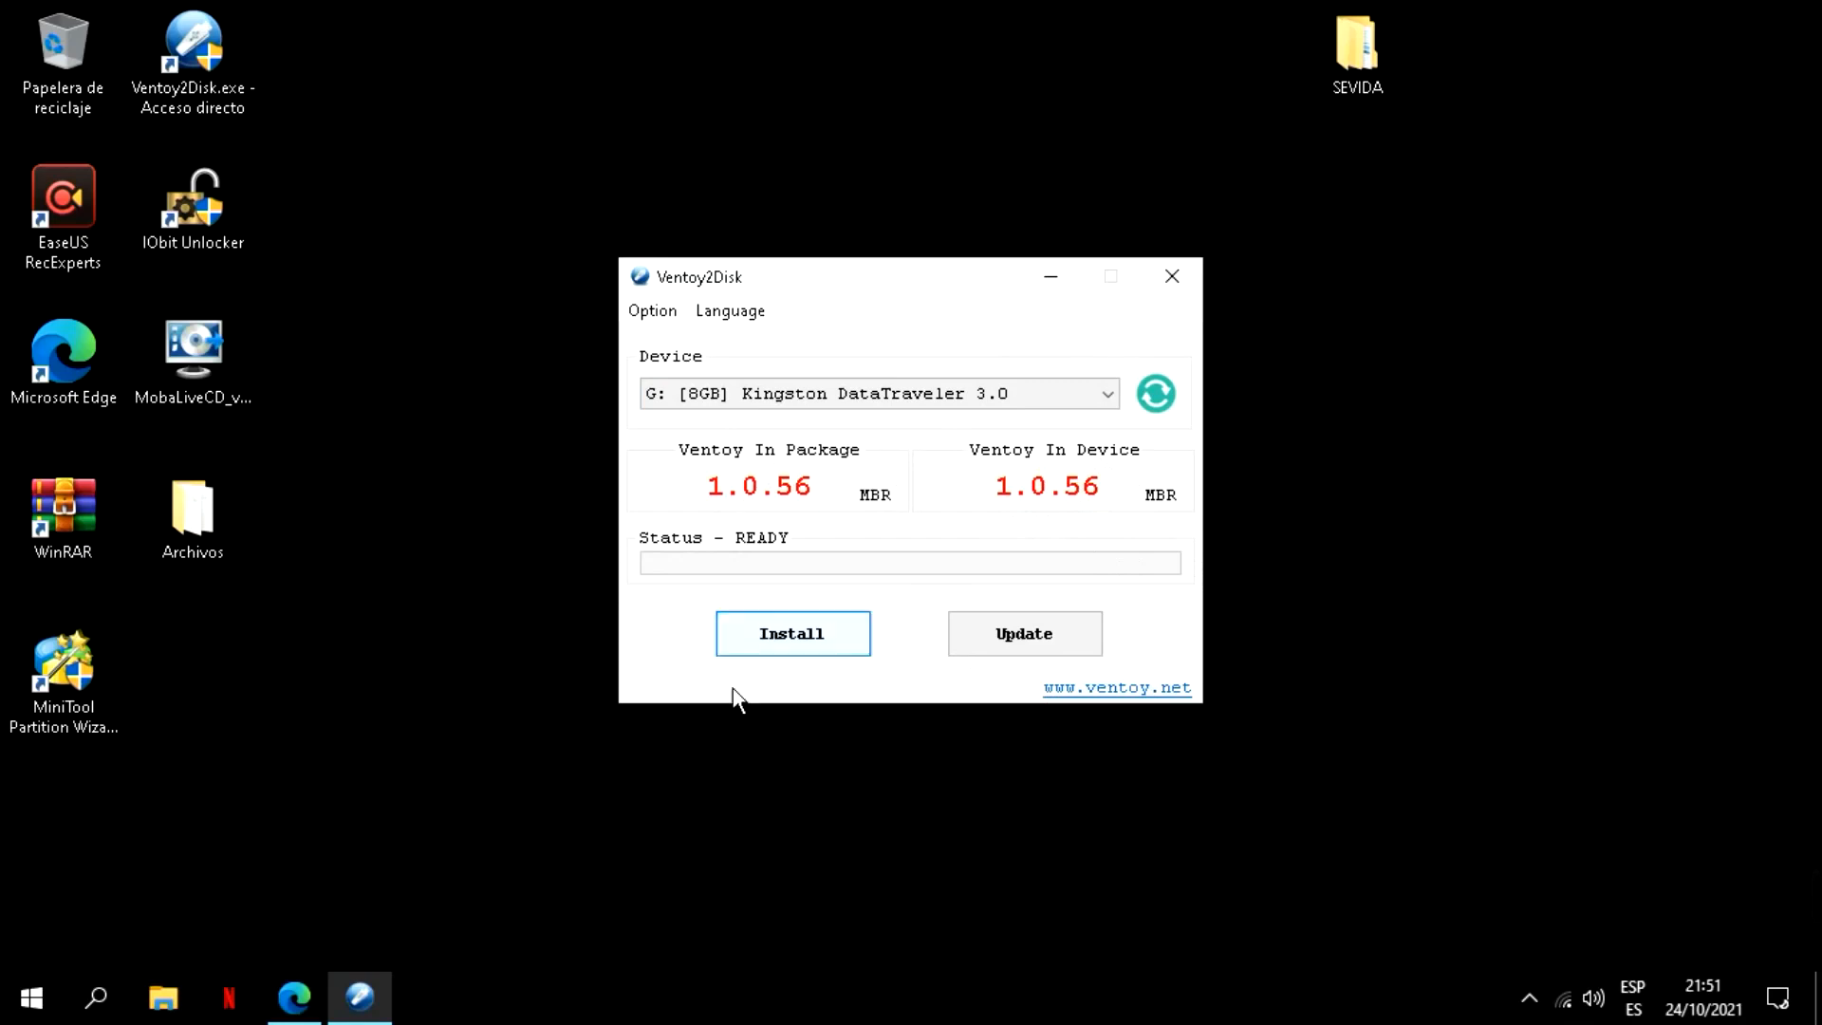
click(778, 407)
click(765, 420)
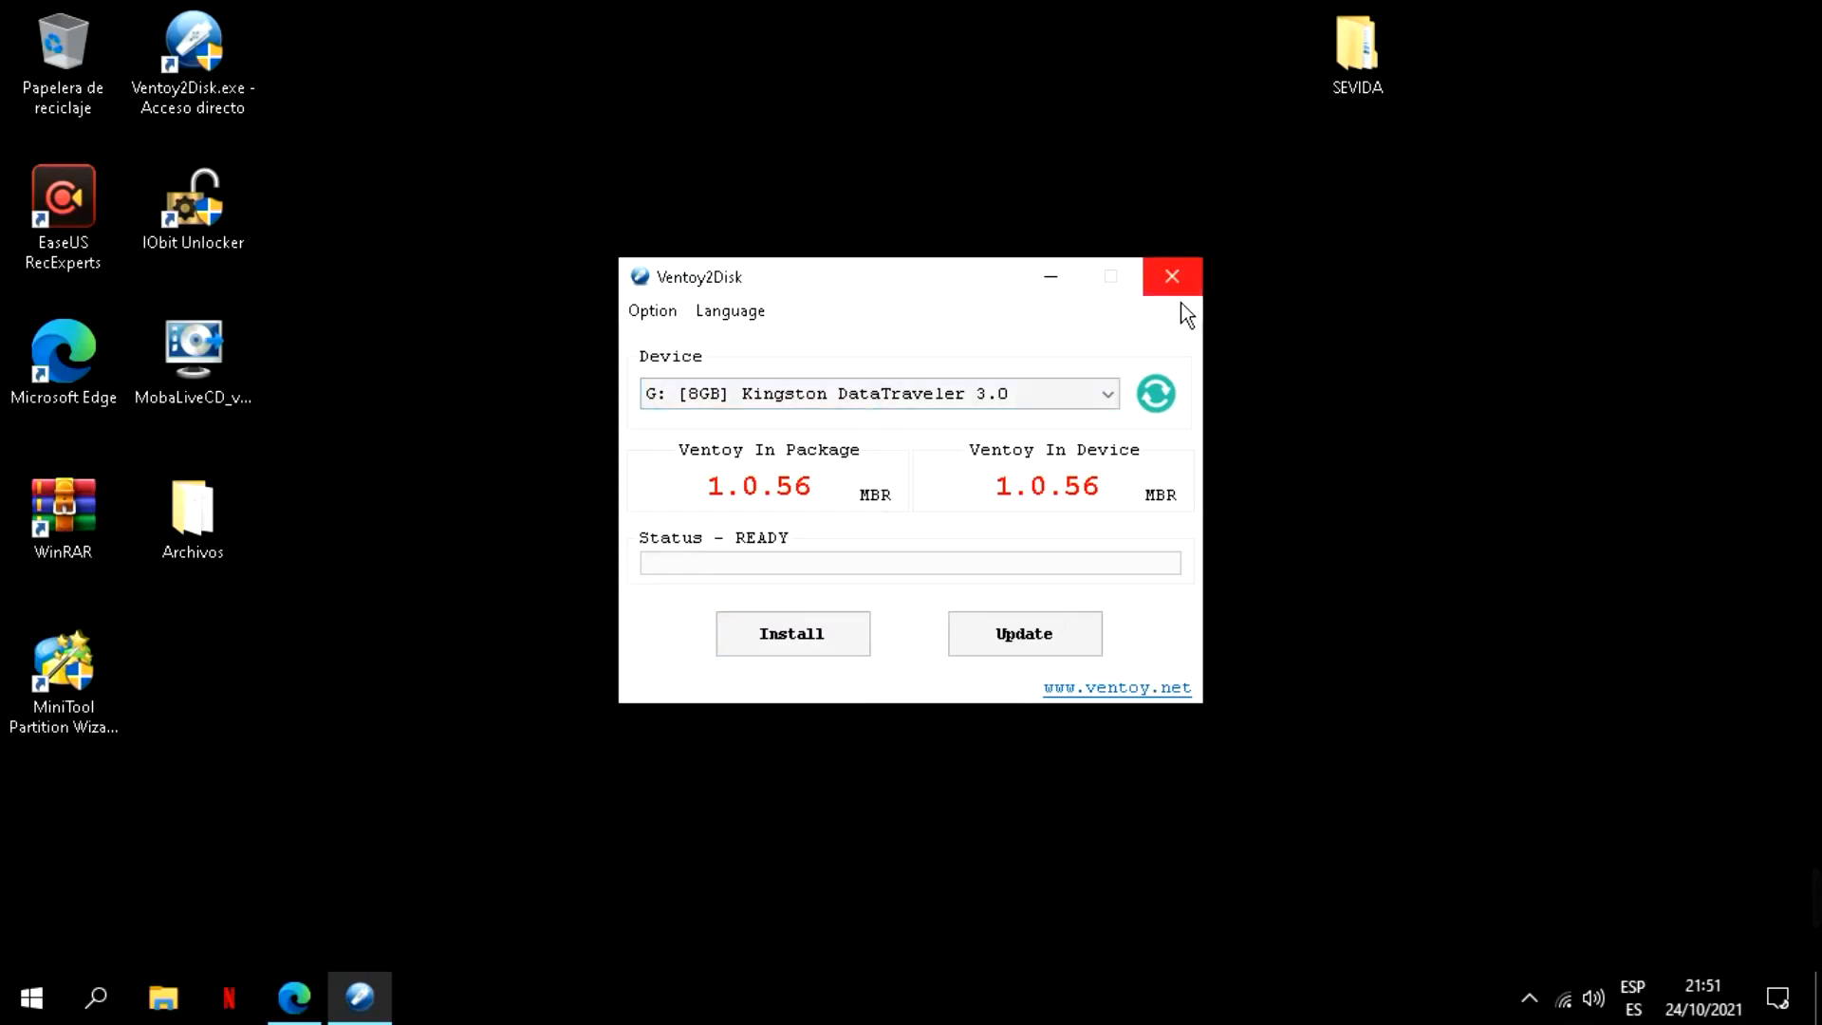
click(1172, 276)
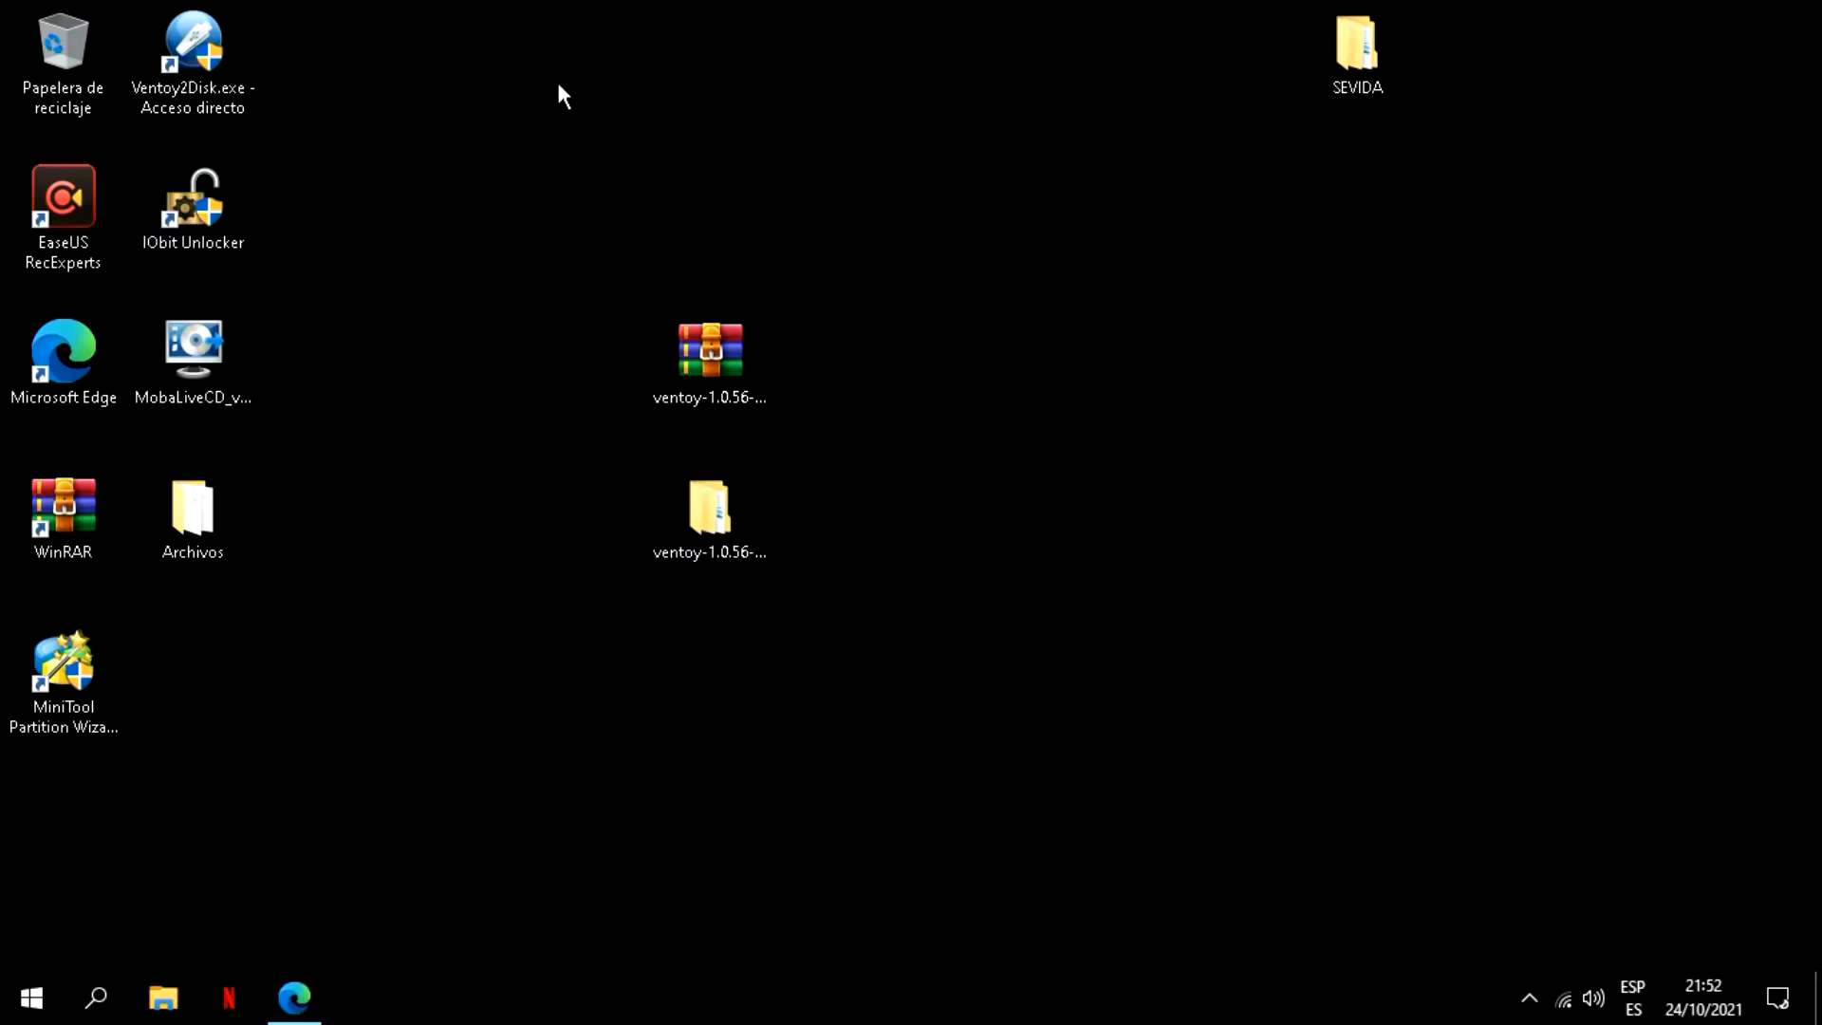
Open the MiniOS10 LTSC 2021 v6 x86 folder under Programas > Windows SO on drive F: and show its contents as large icons.
right_click(163, 996)
click(105, 901)
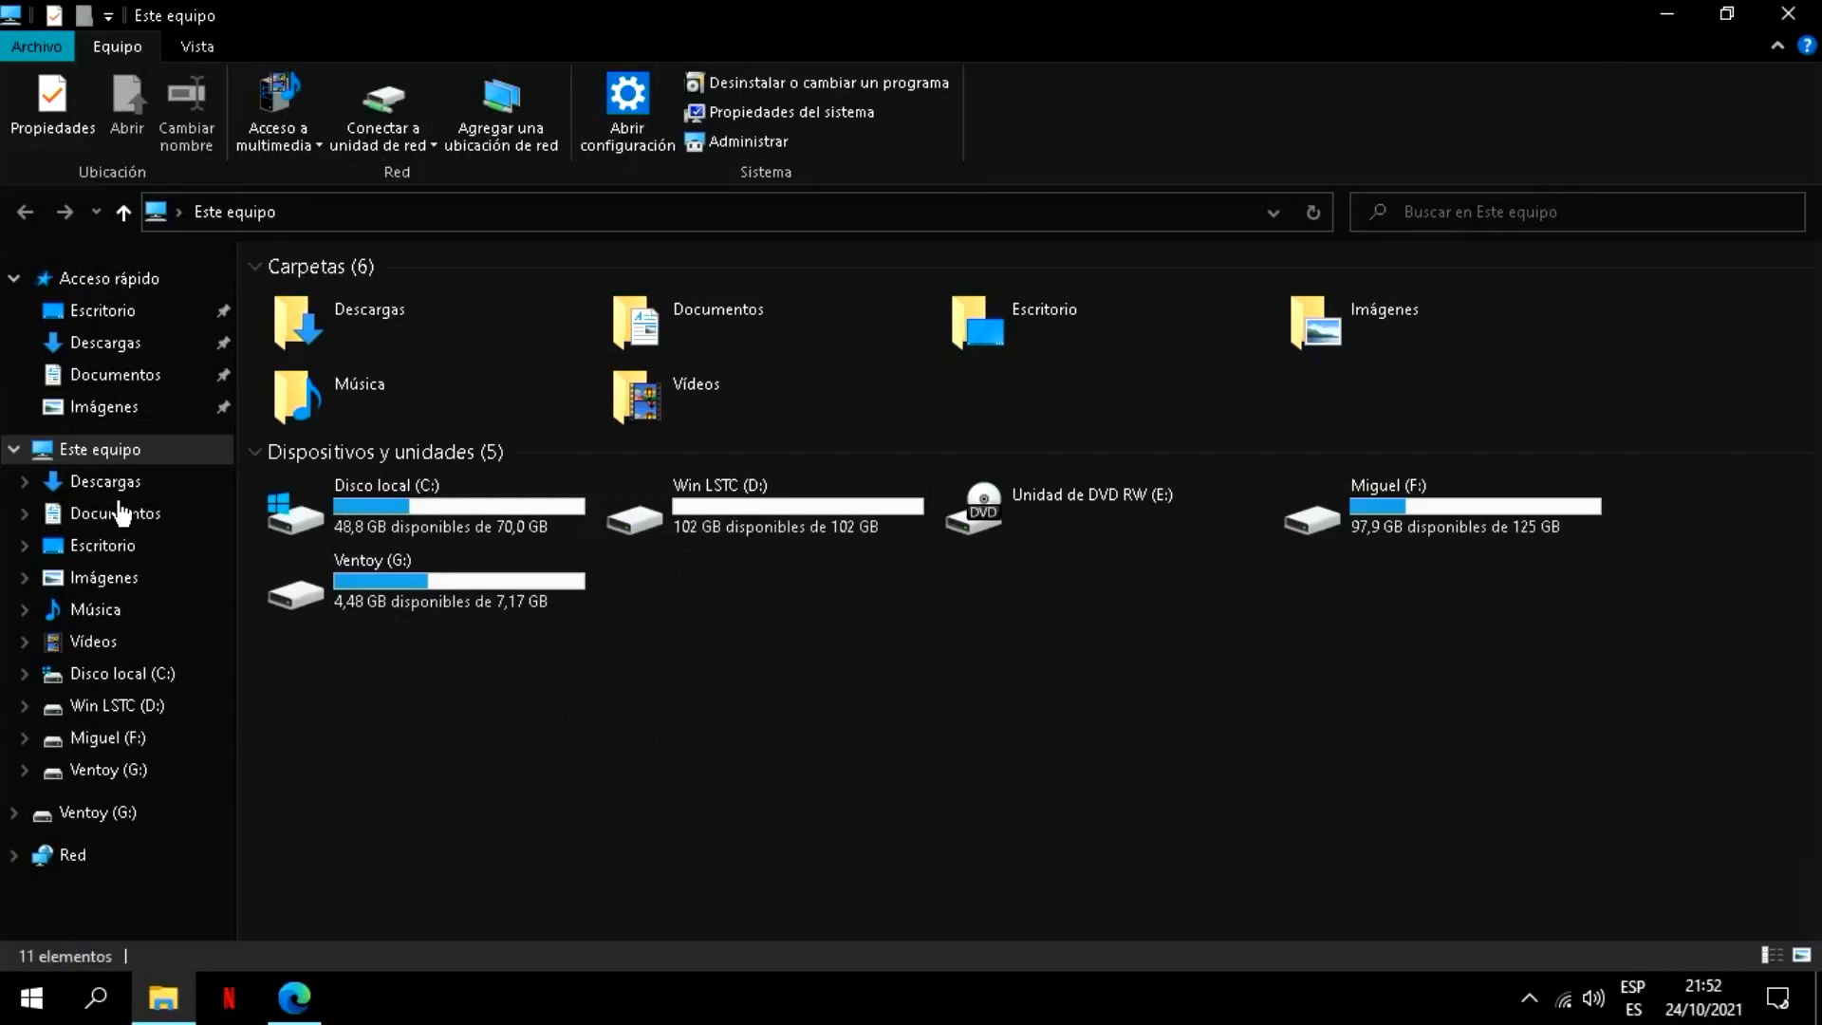
click(104, 739)
key(Return)
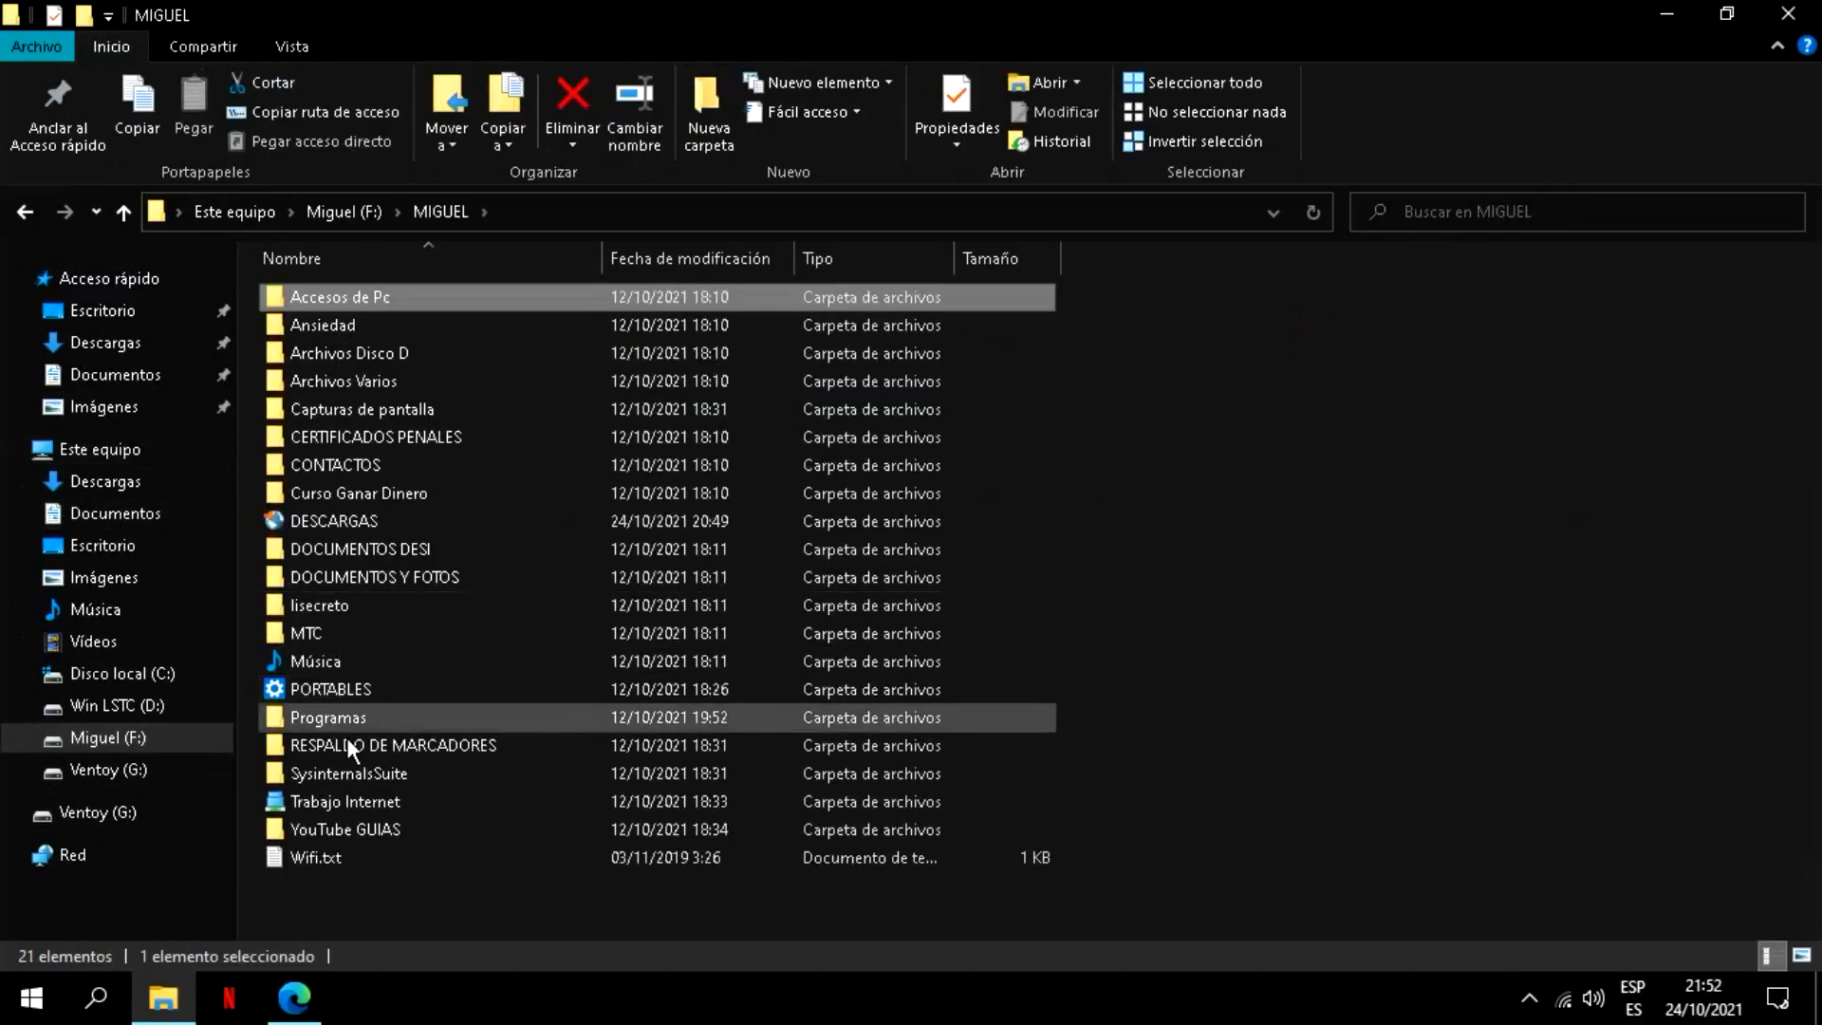
double_click(345, 725)
double_click(351, 580)
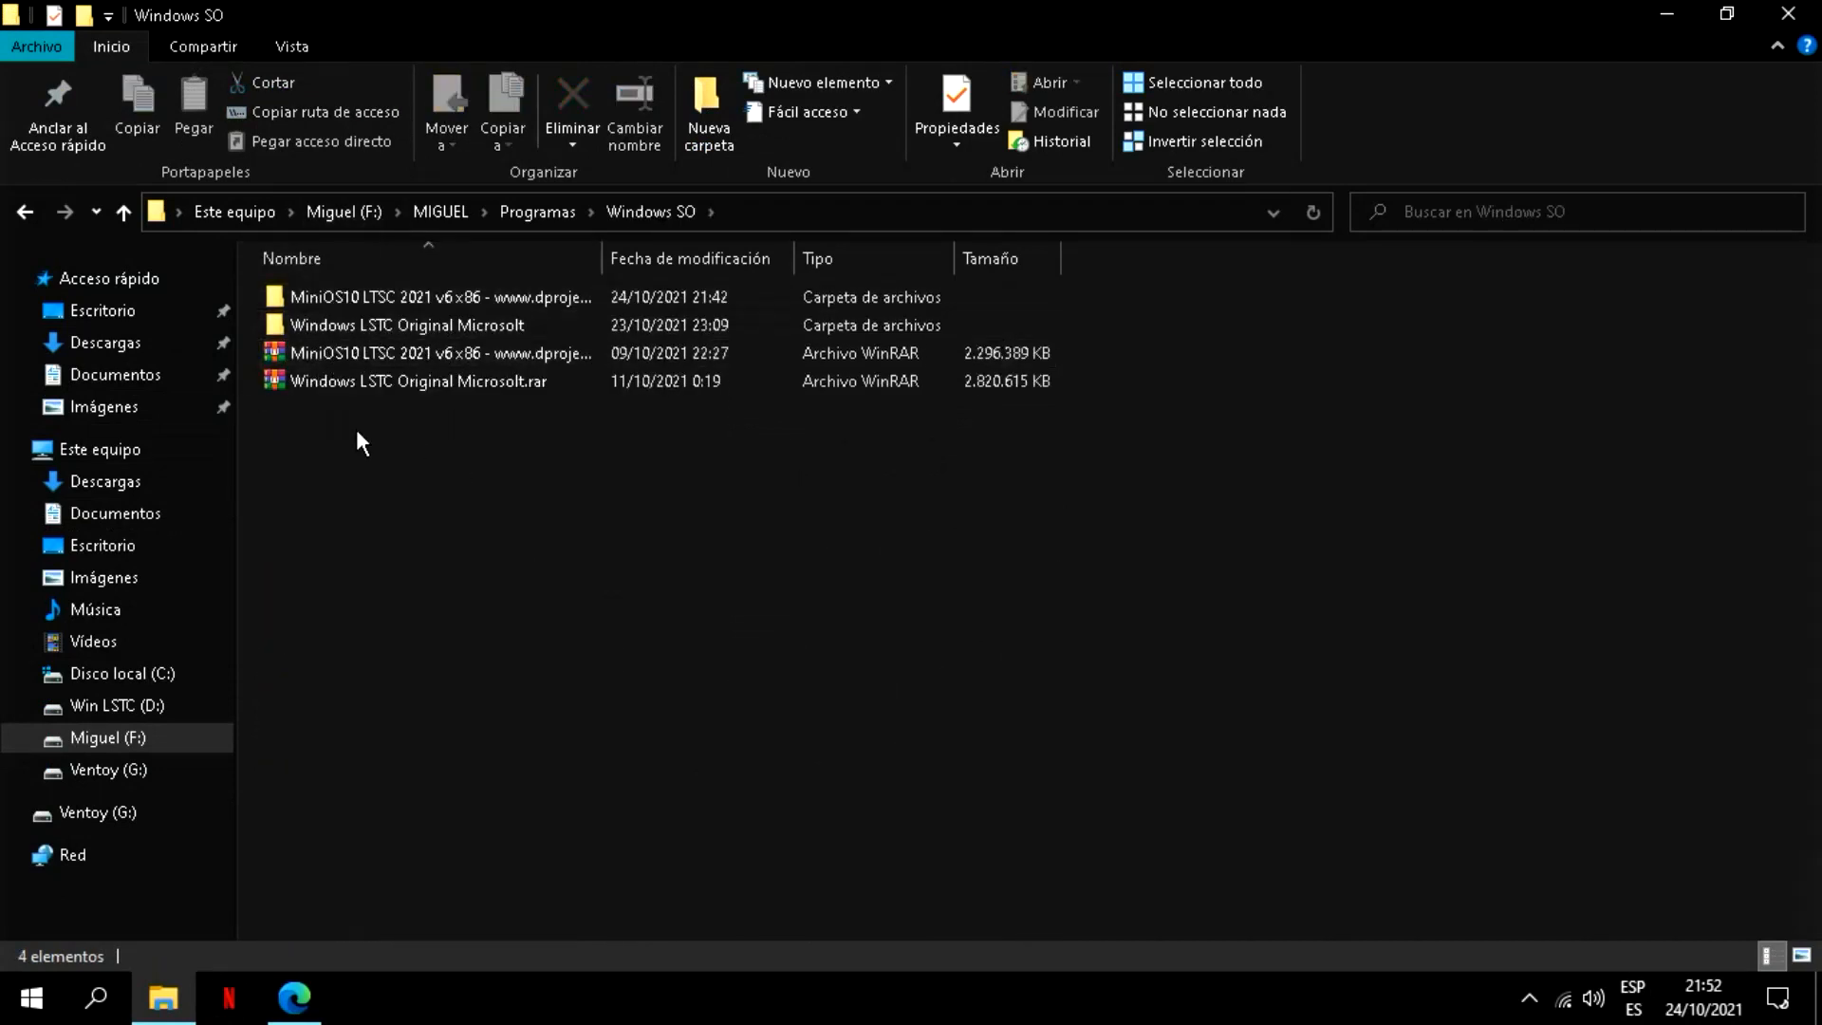
double_click(362, 309)
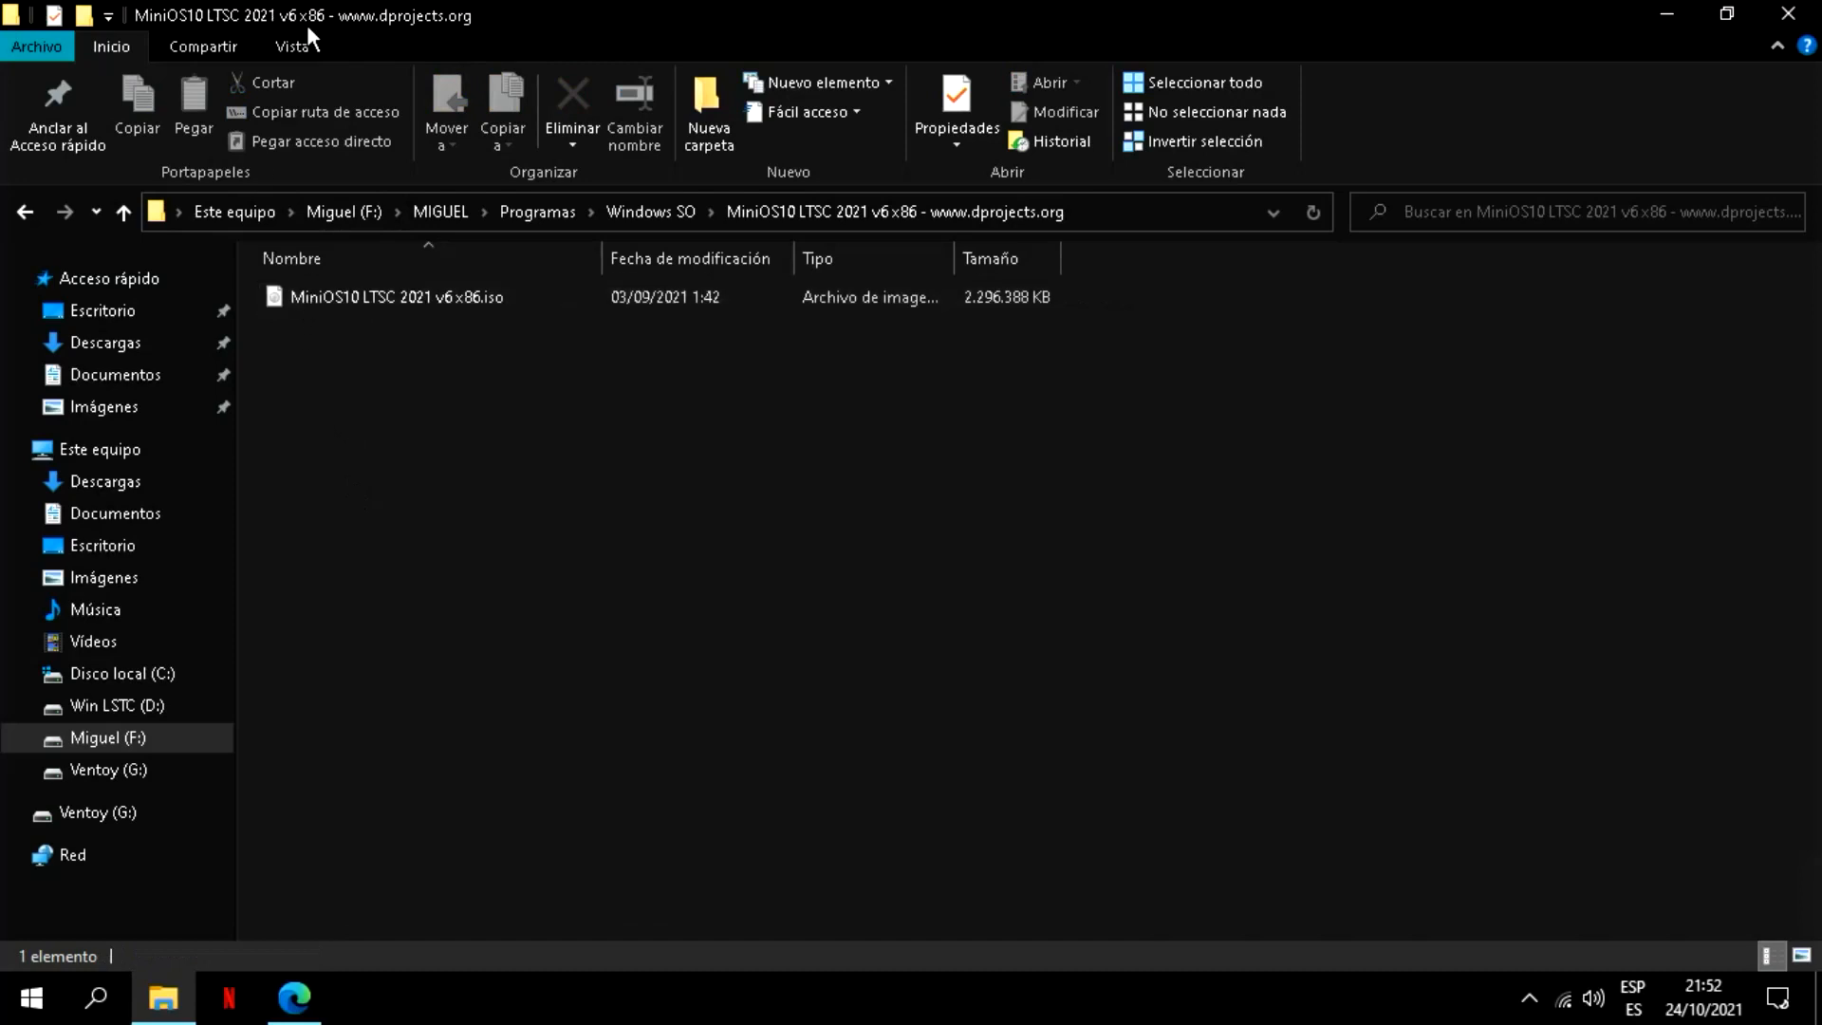
click(317, 54)
click(560, 89)
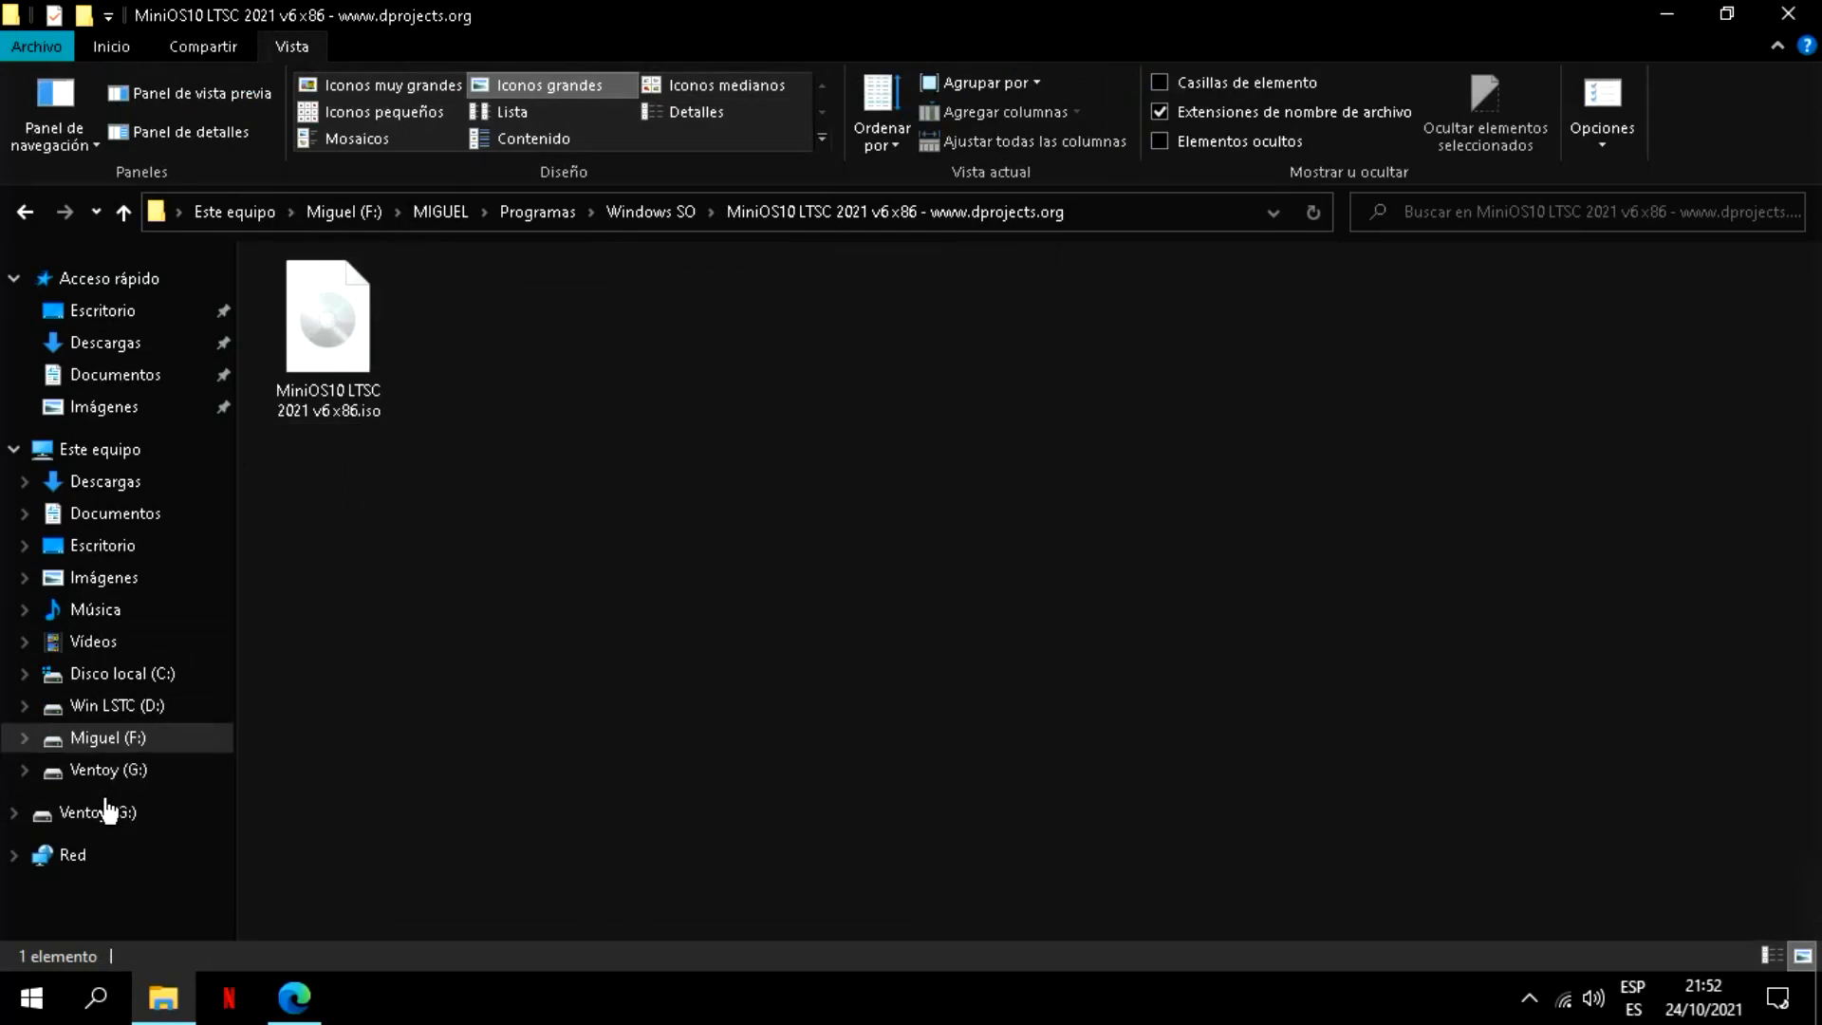
Copy MiniOS10 LTSC 2021 v6 x86.iso to the Ventoy (G:) drive and check the drive's free space in File Explorer.
drag(362, 329, 119, 808)
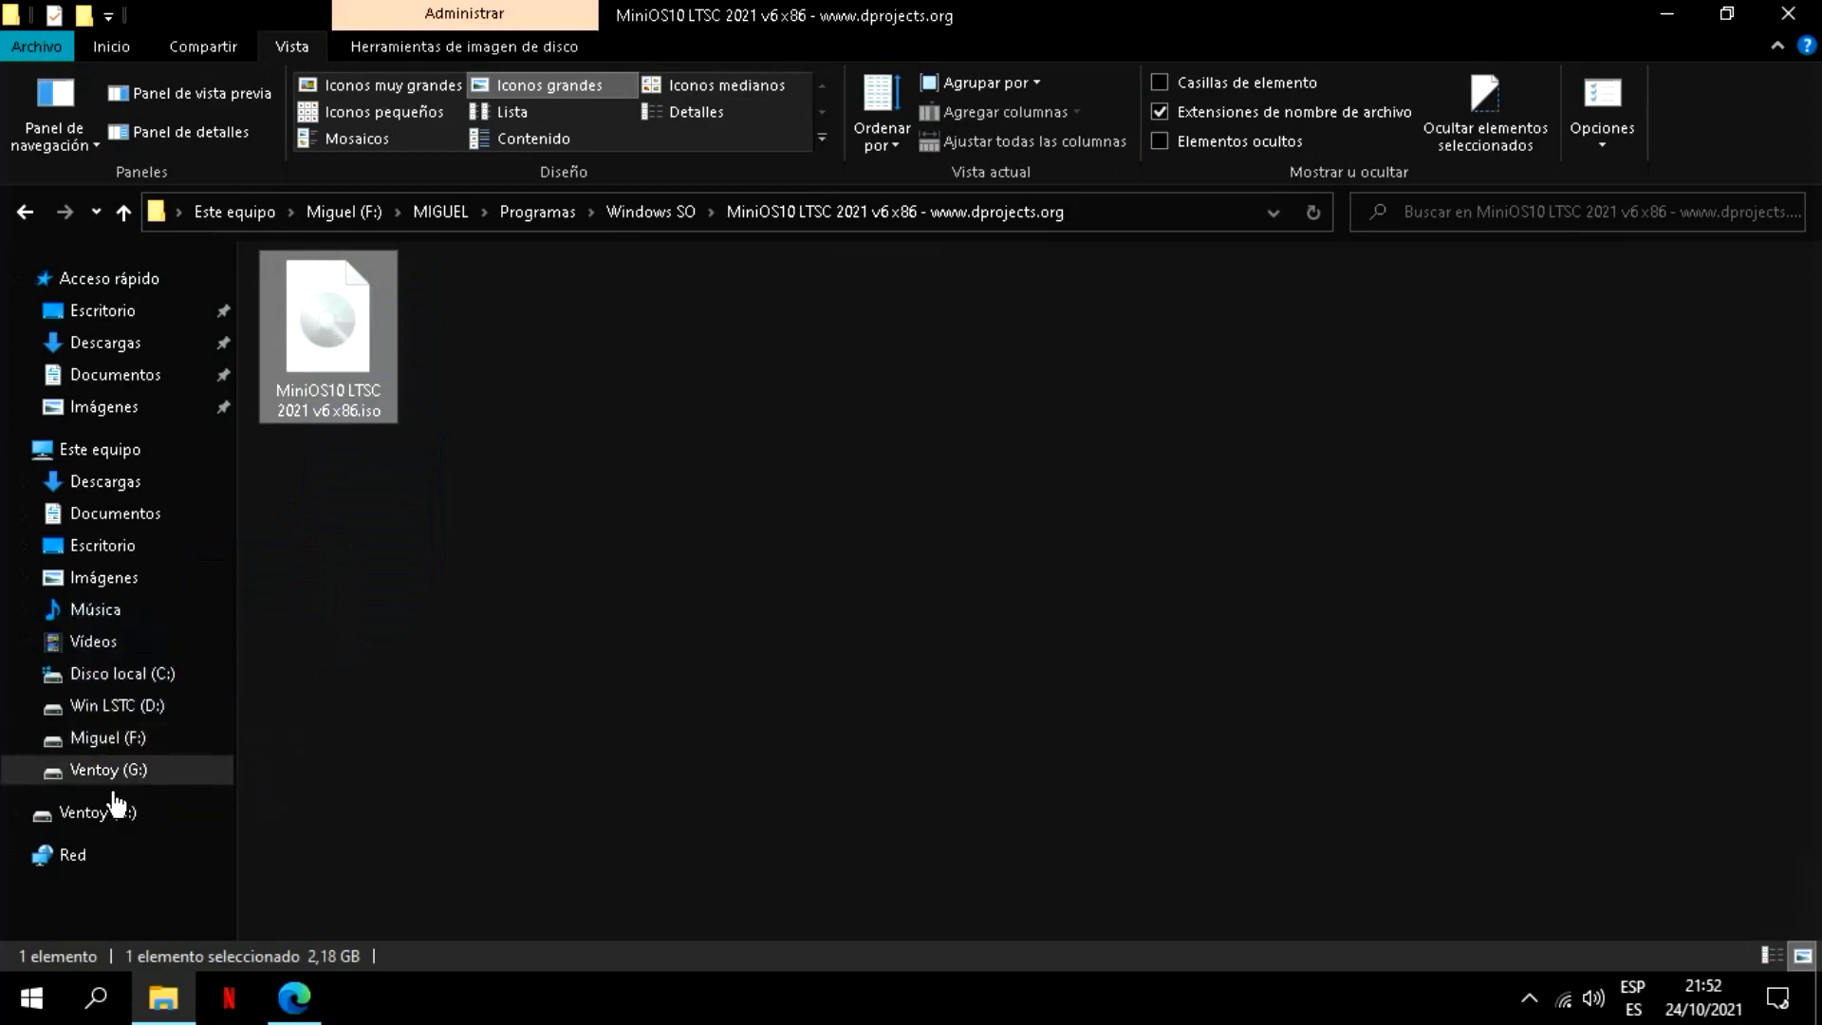
click(118, 810)
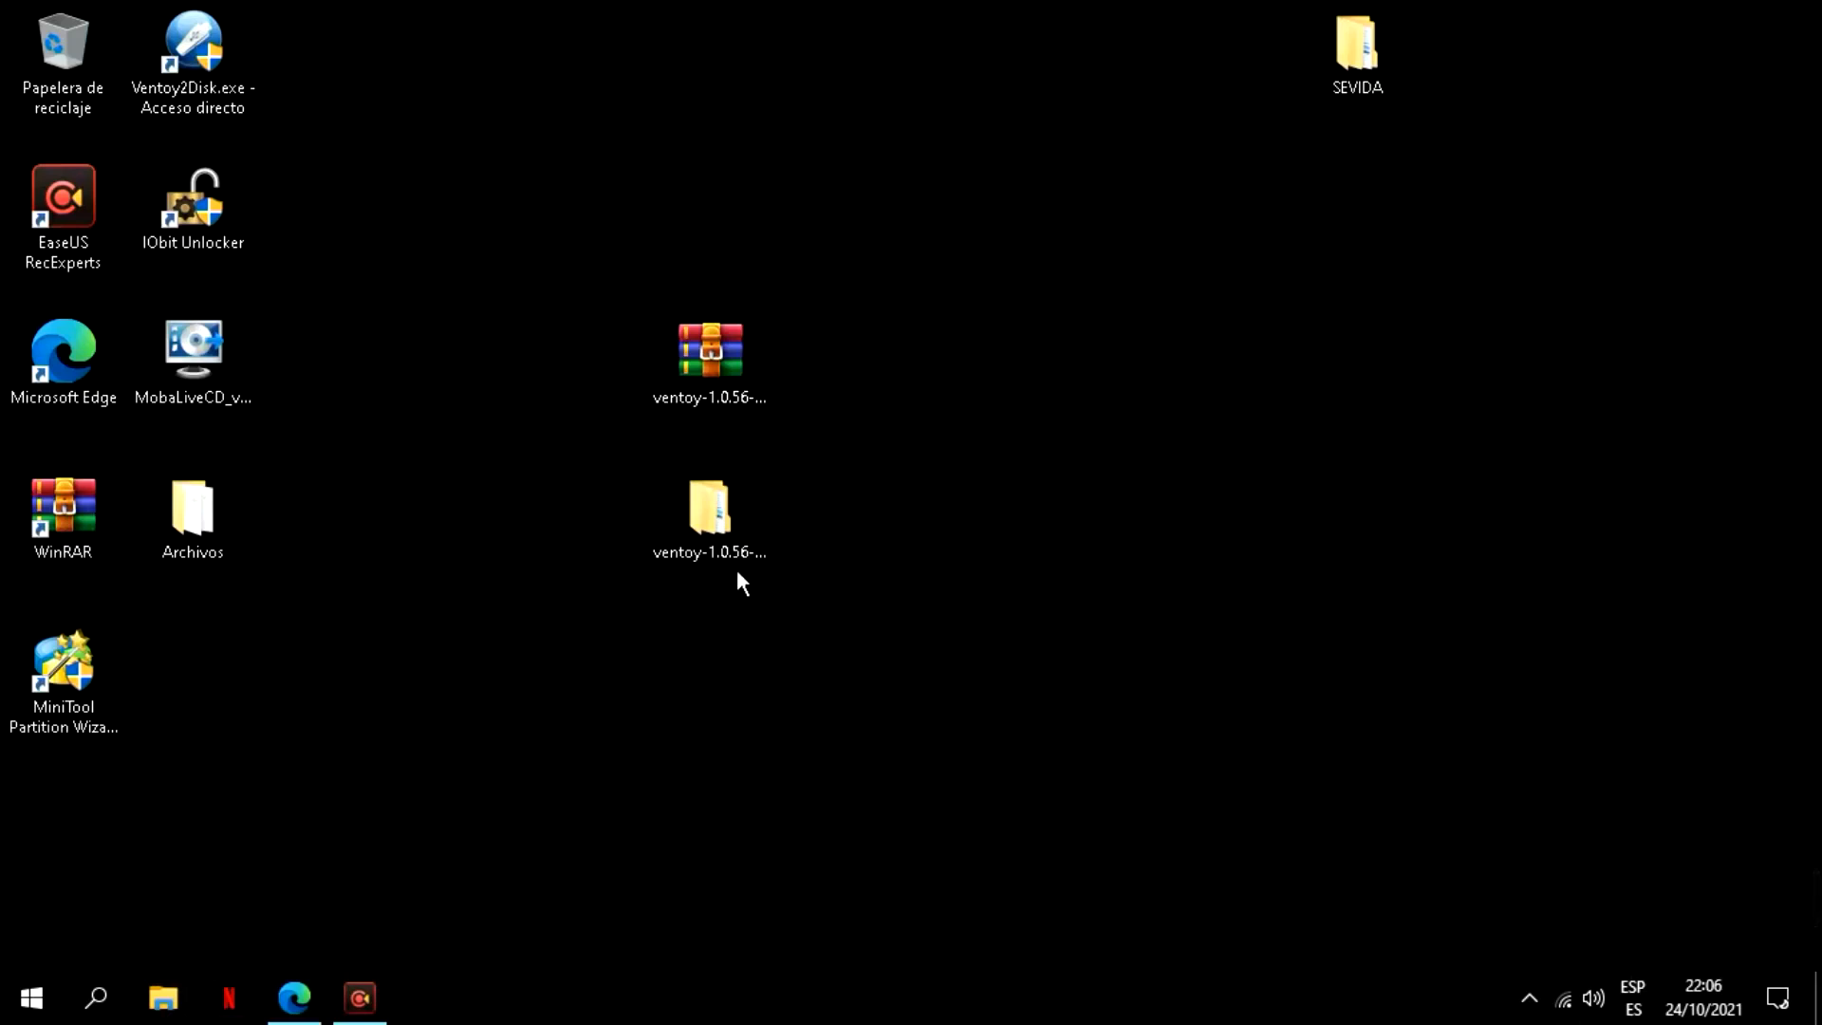
click(181, 1011)
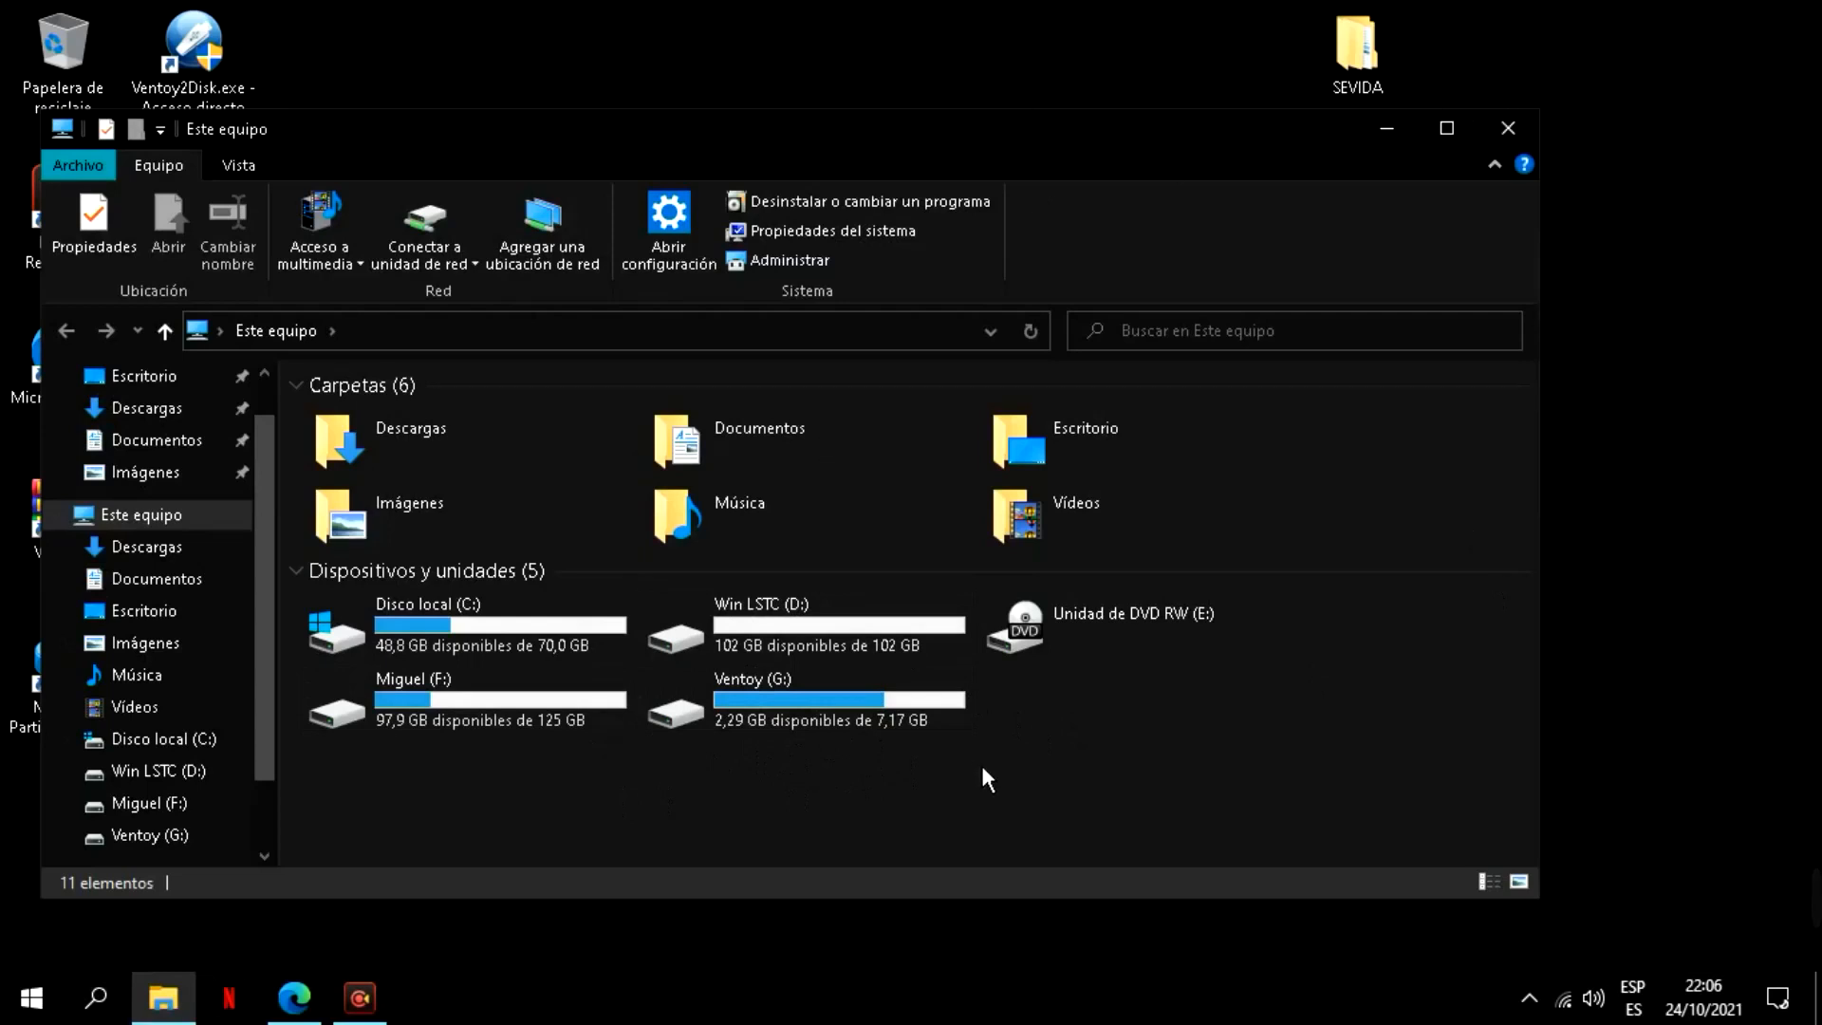
click(1510, 140)
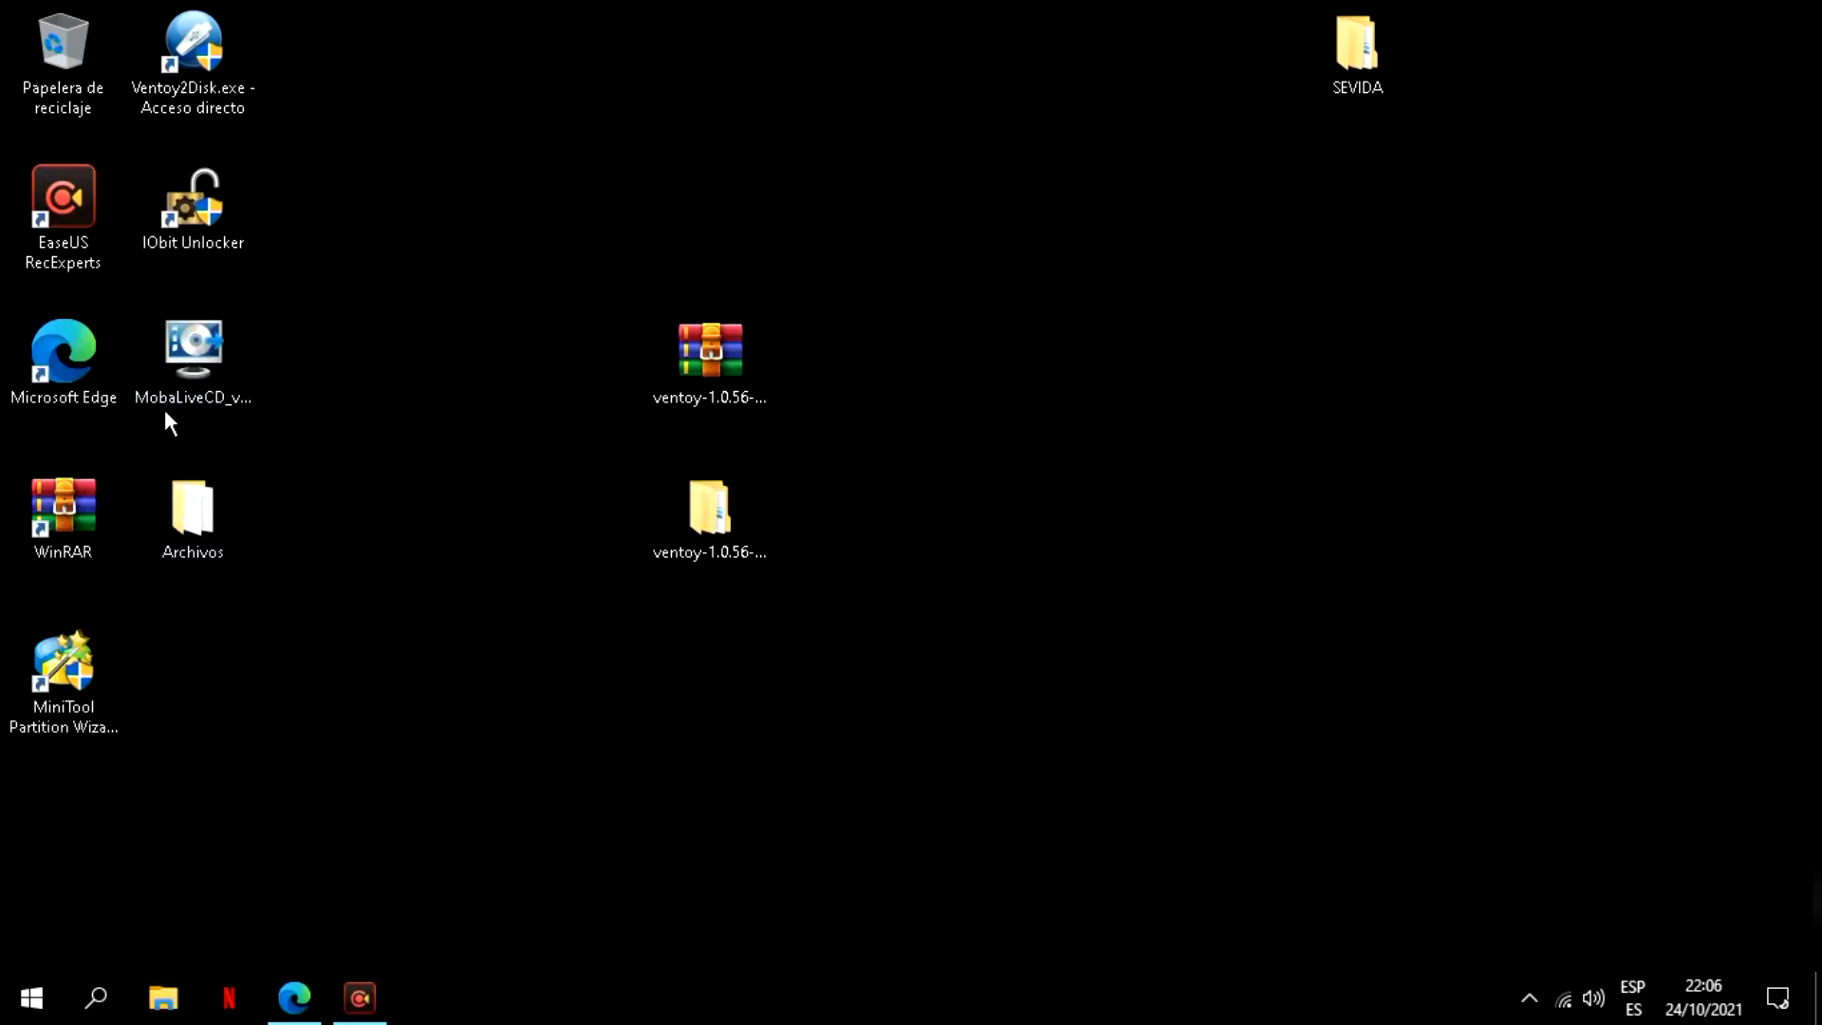
Switch to Microsoft Edge and review the MobaLiveCD description, key features and download option on the Mobatek labs page.
click(294, 997)
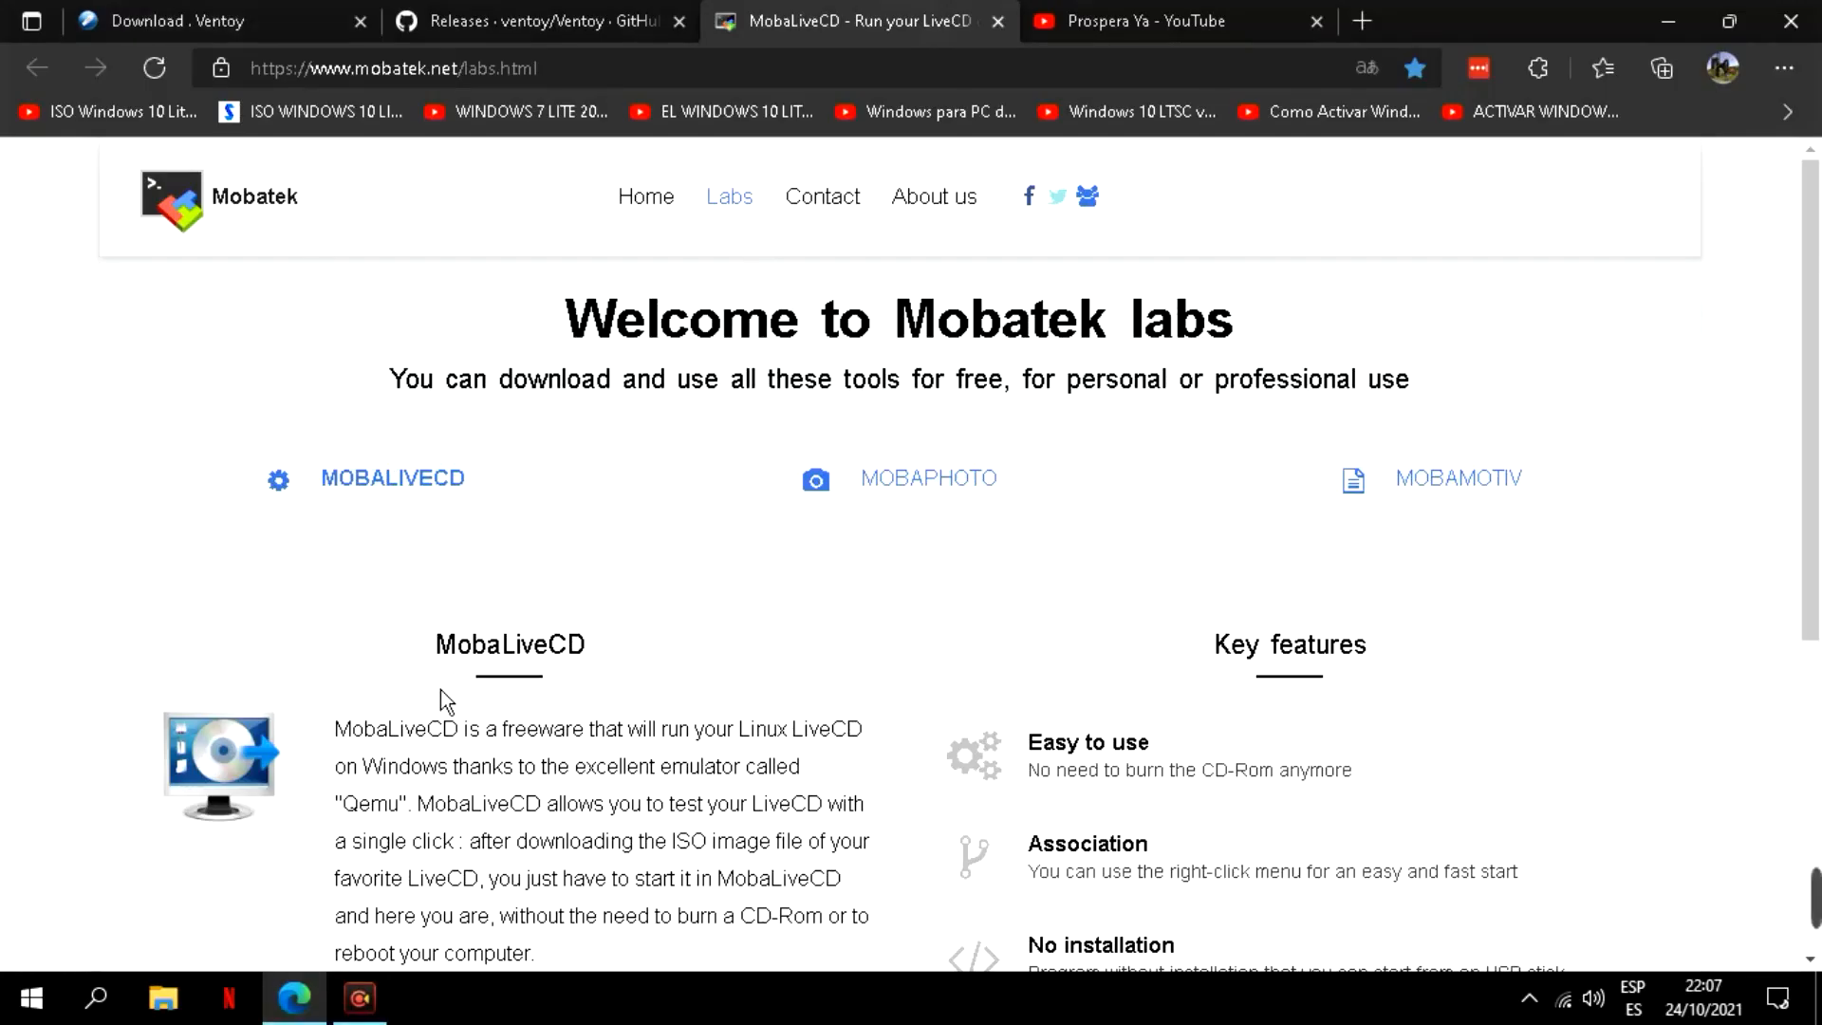
scroll(569, 616, down, 5)
scroll(627, 560, up, 3)
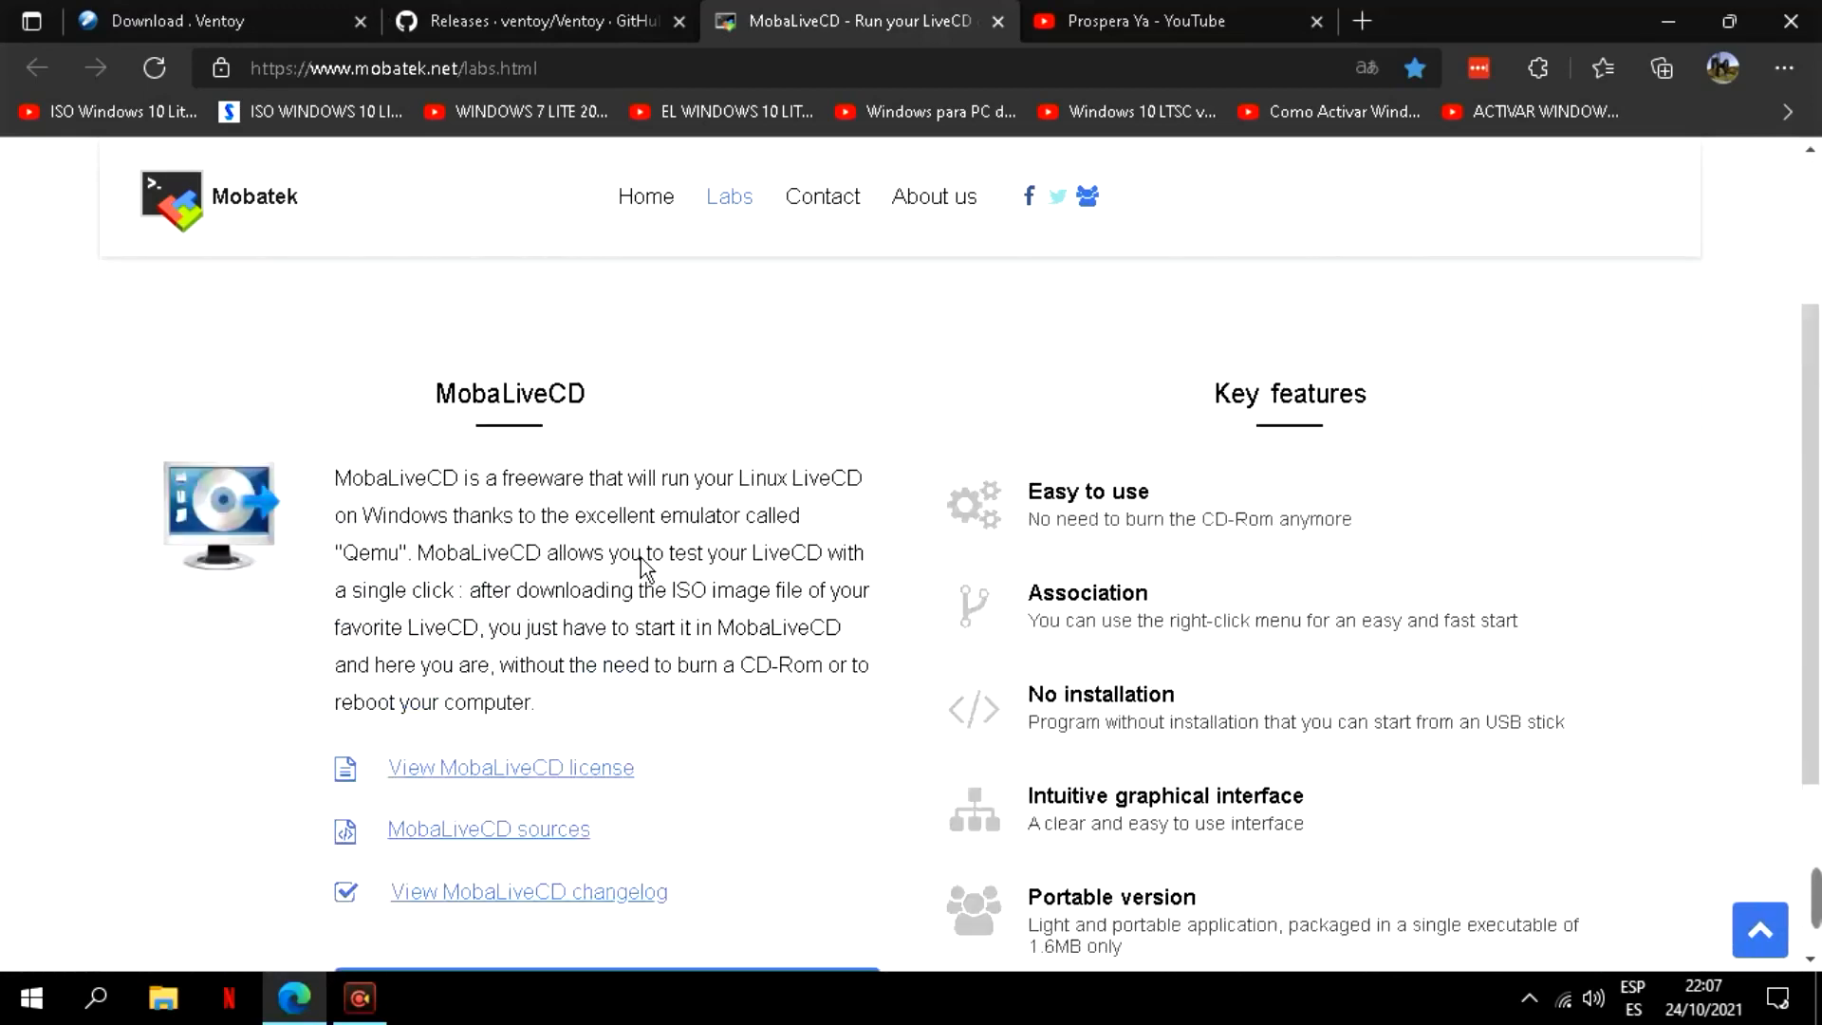
scroll(707, 526, down, 1)
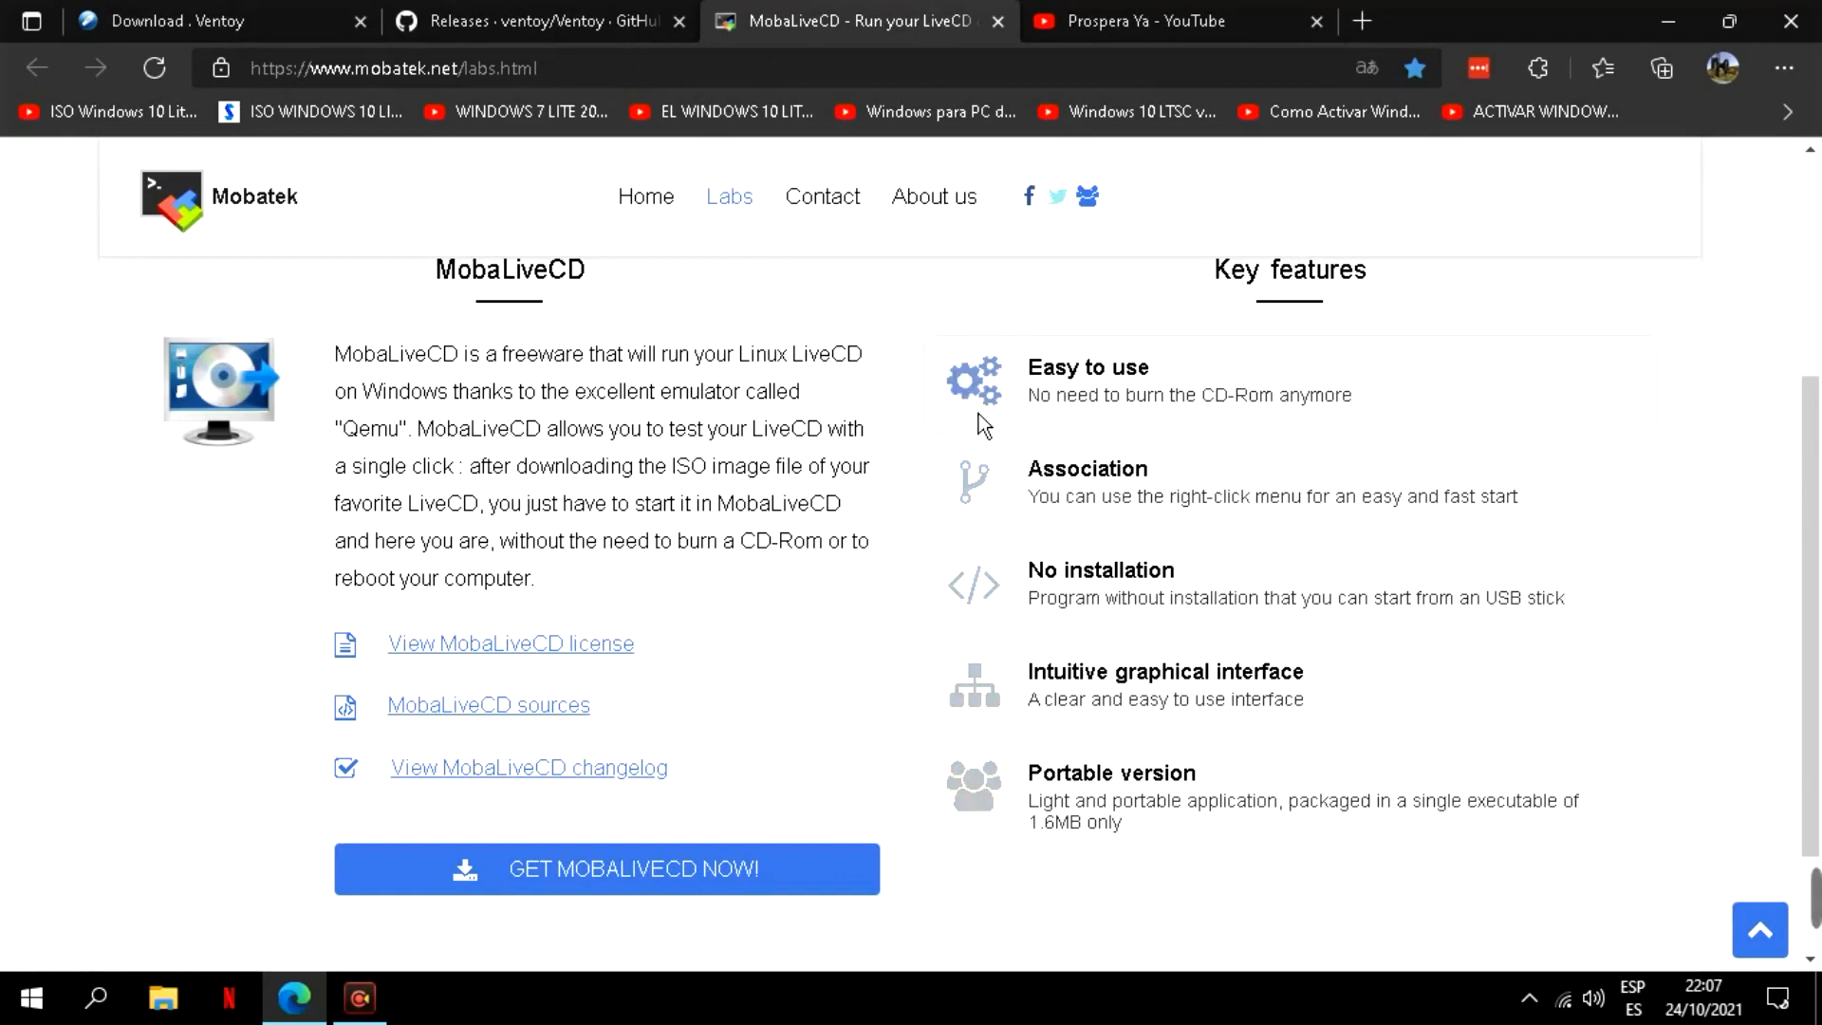
scroll(503, 809, down, 1)
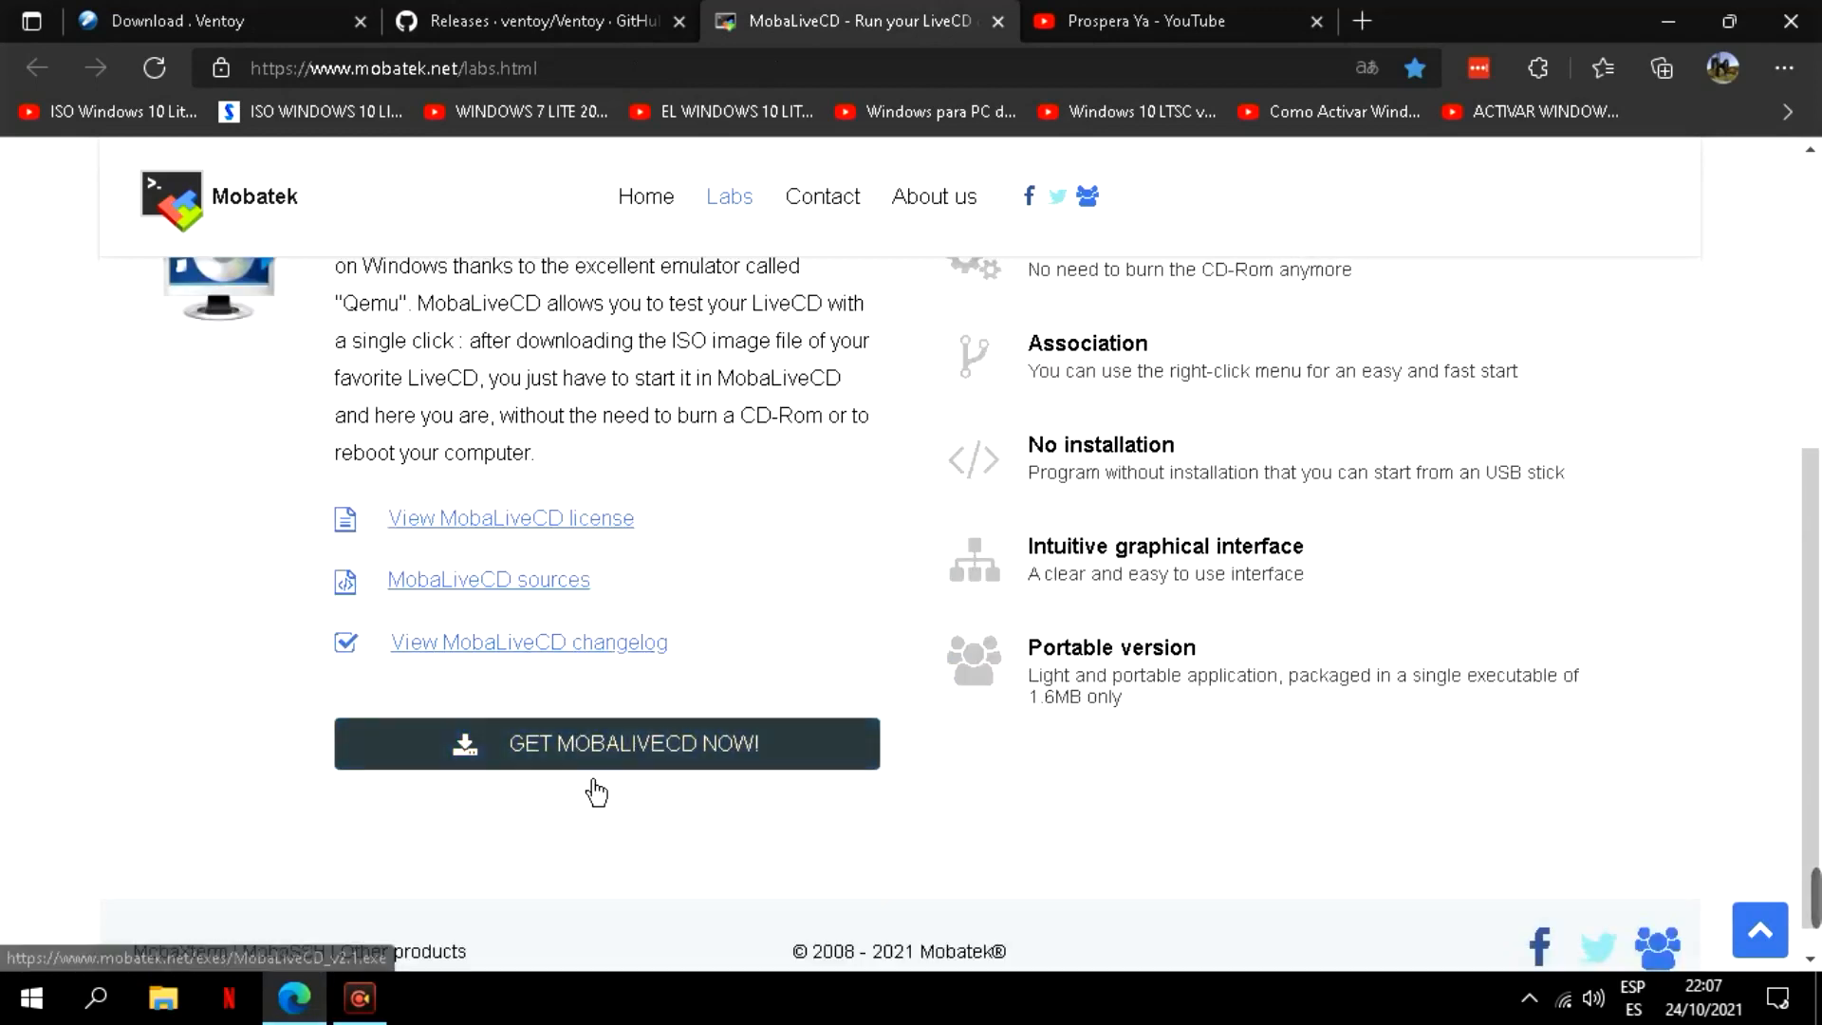
click(1676, 23)
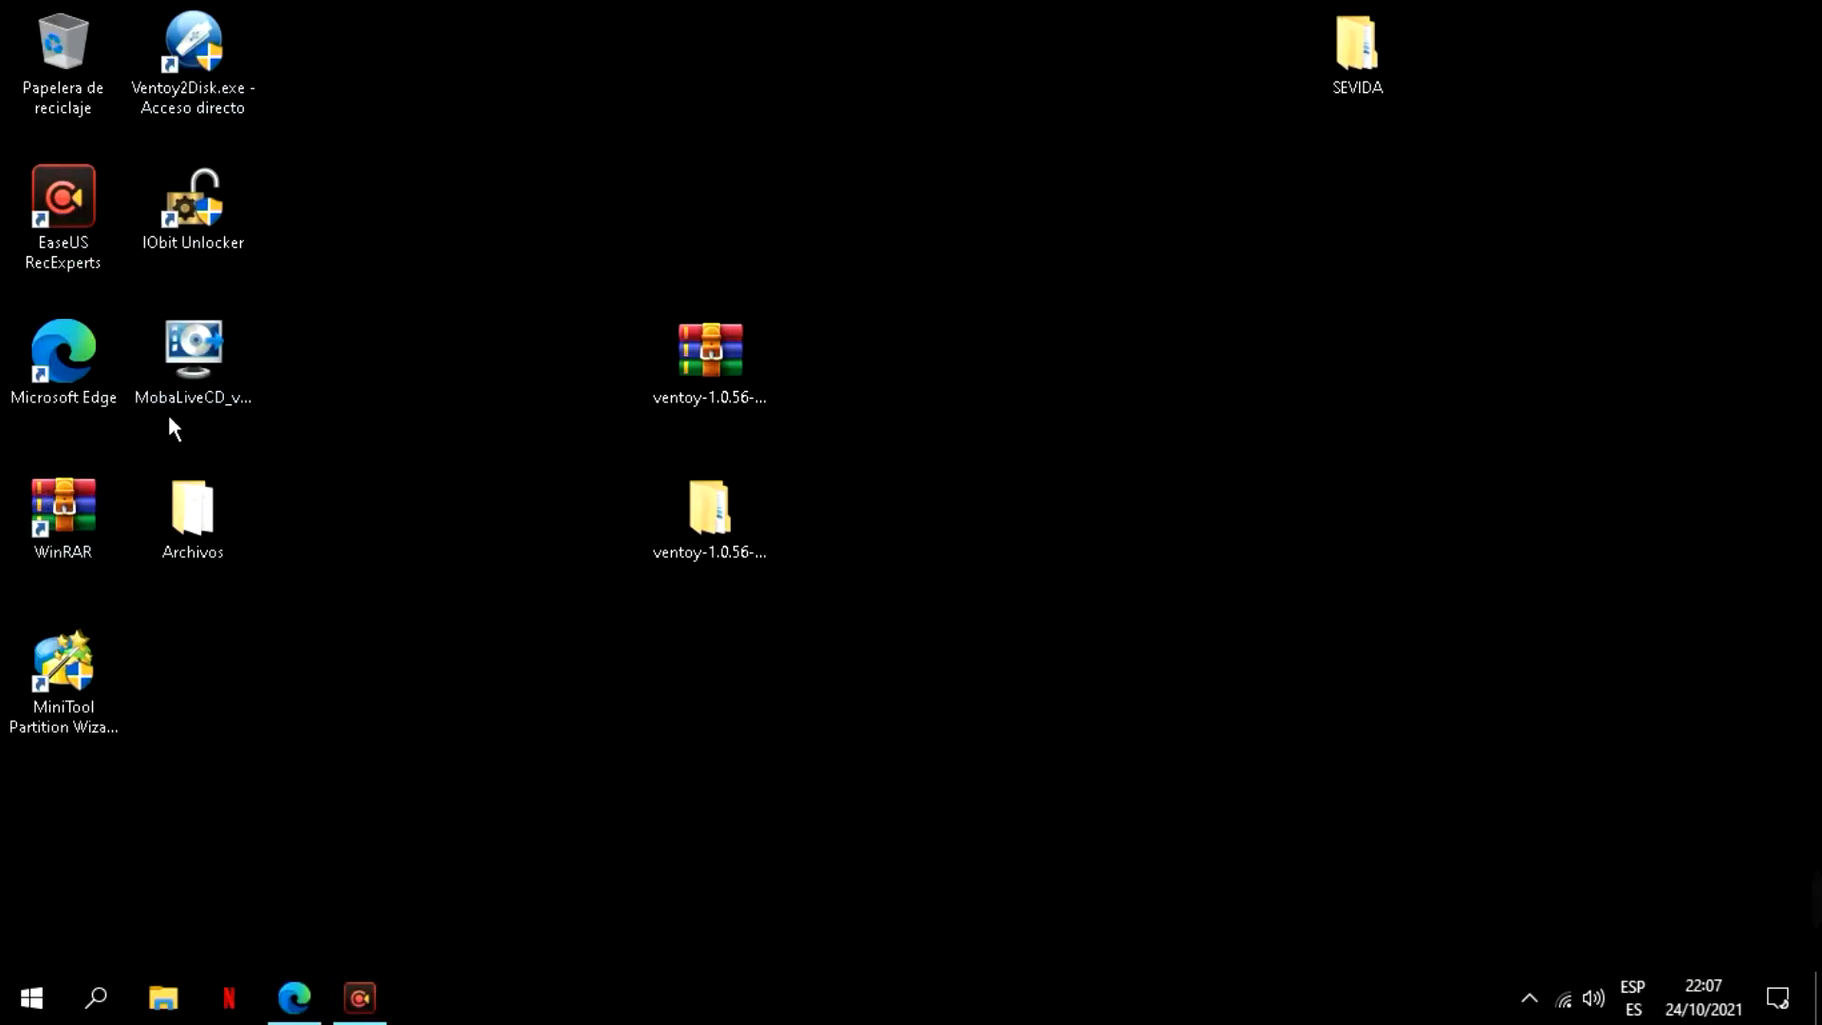
Run MobaLiveCD from the desktop as administrator and boot USB drive g: without creating a hard disk image.
right_click(156, 362)
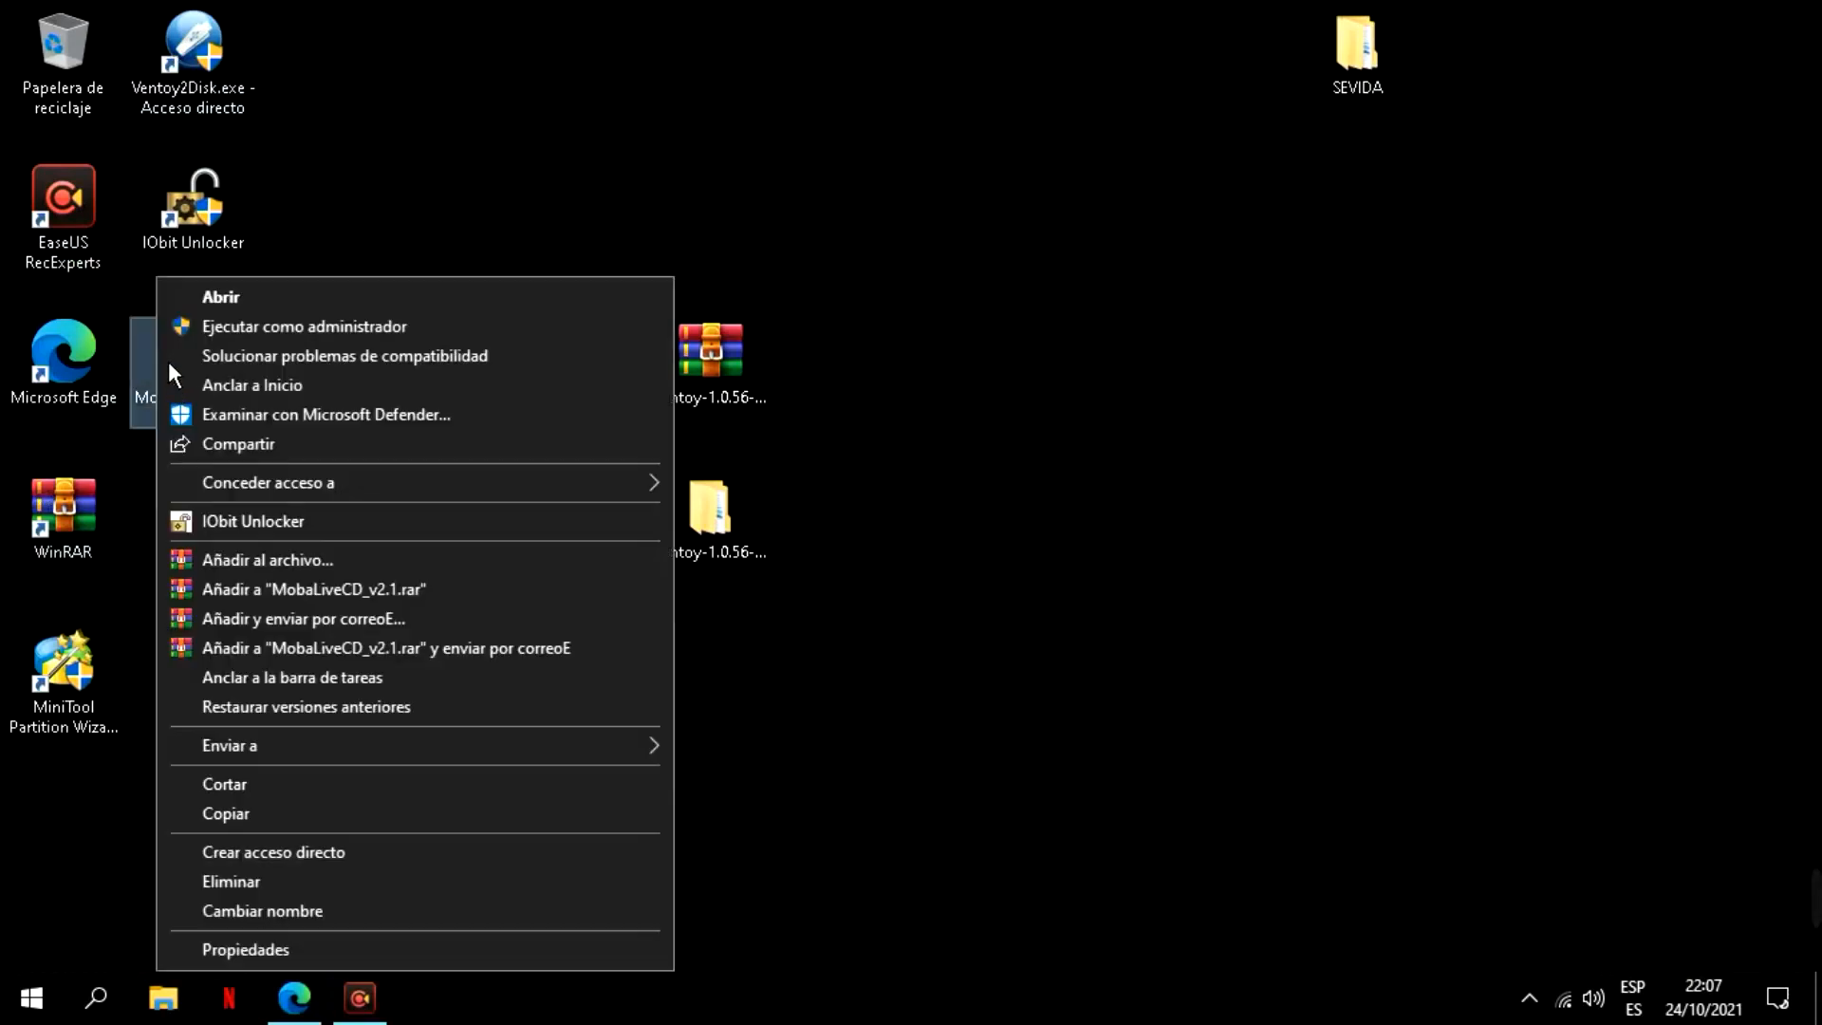
click(270, 328)
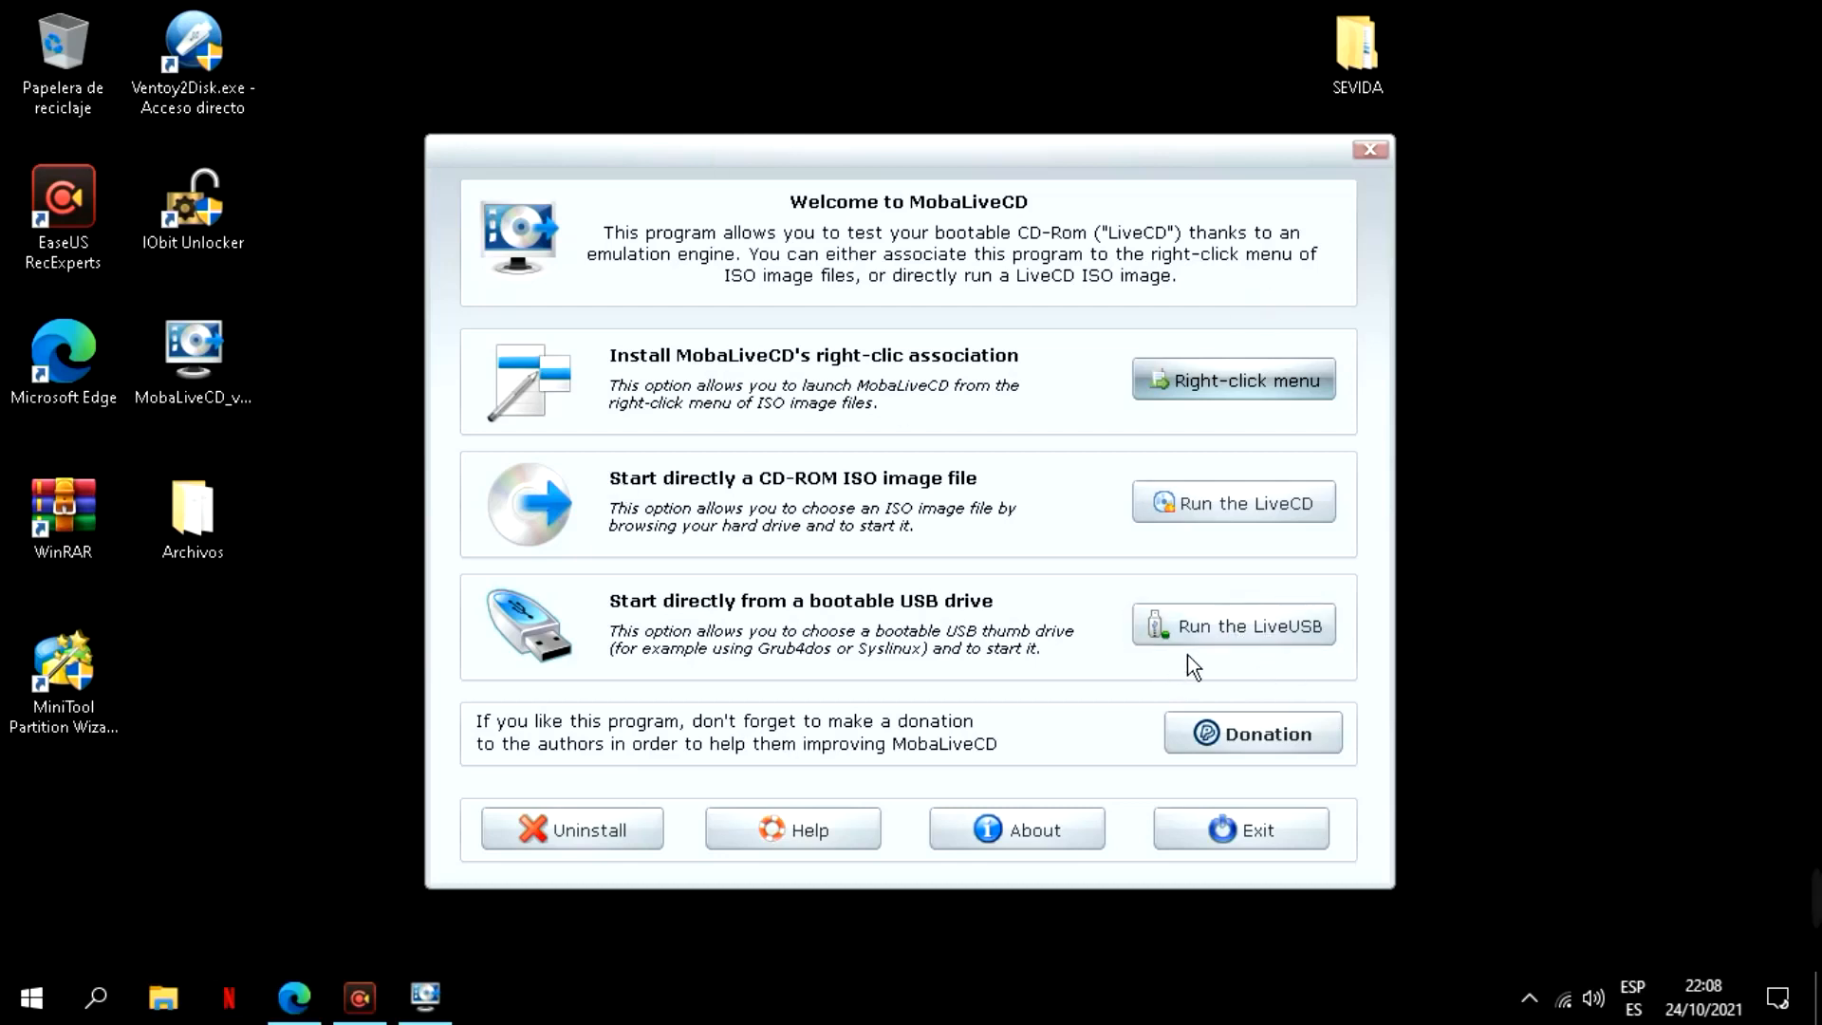
click(1240, 626)
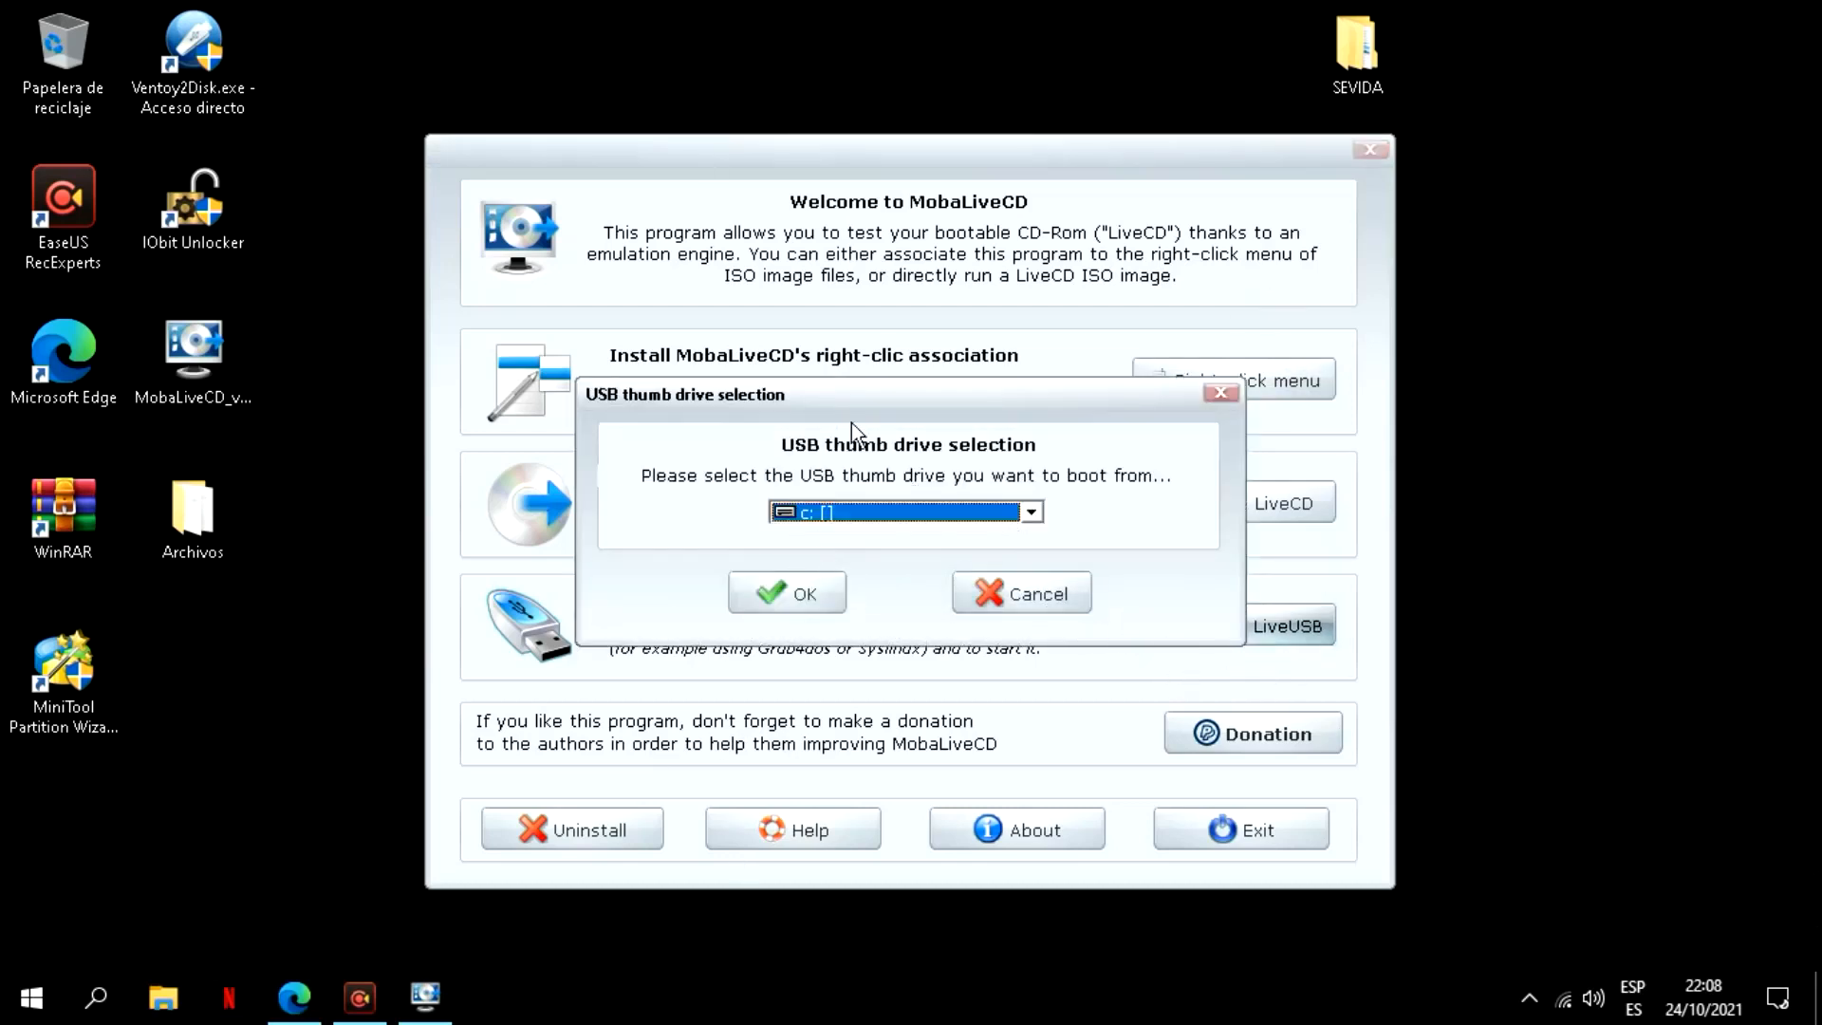
click(1047, 520)
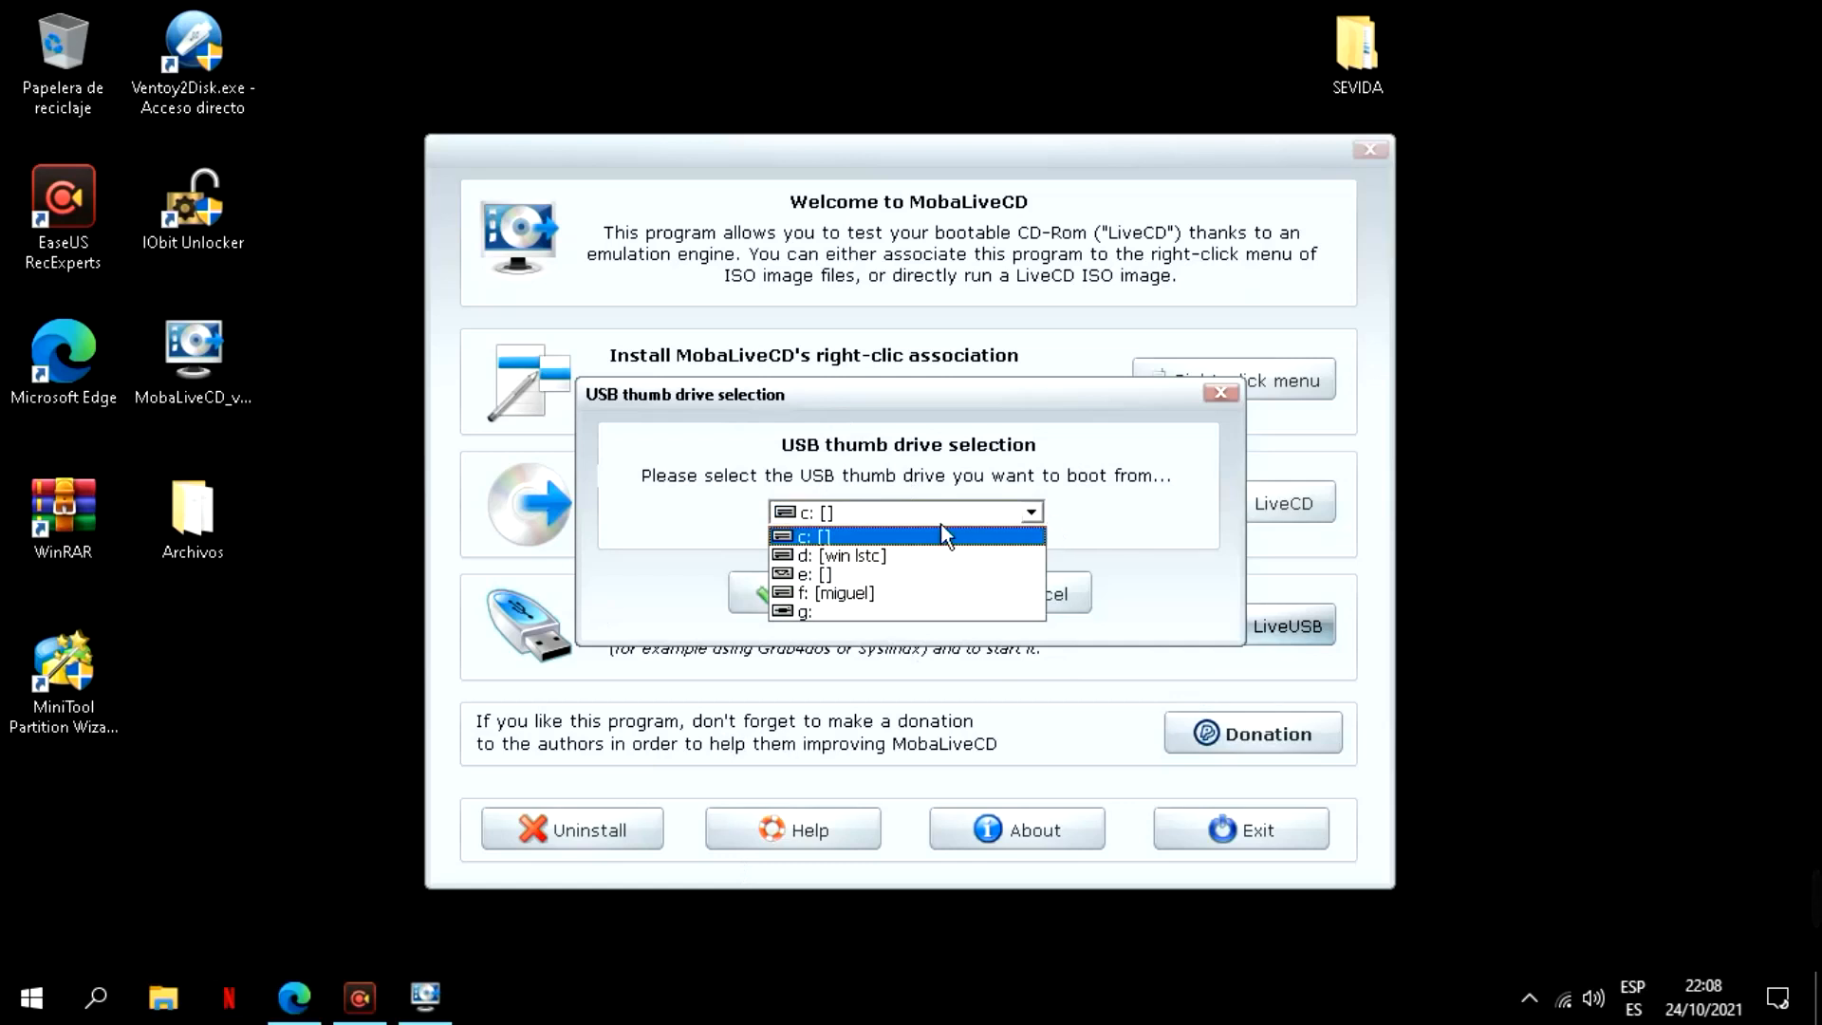
click(806, 621)
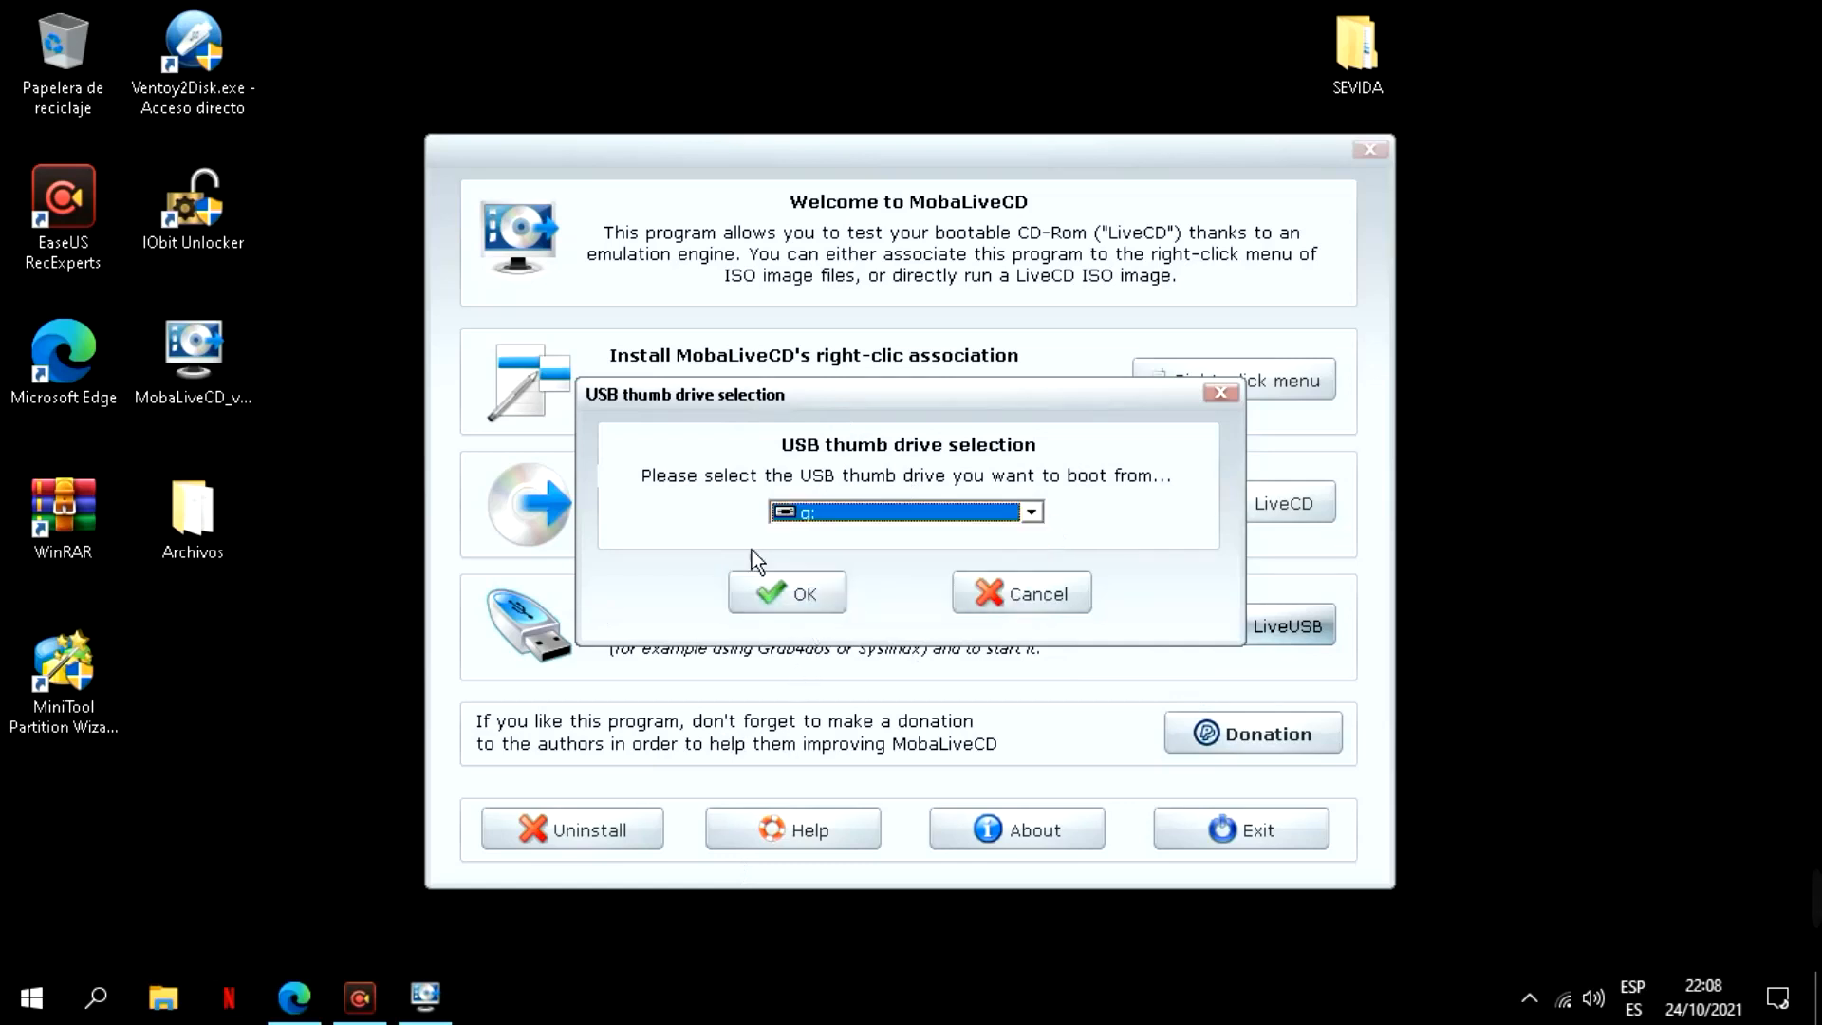
click(795, 607)
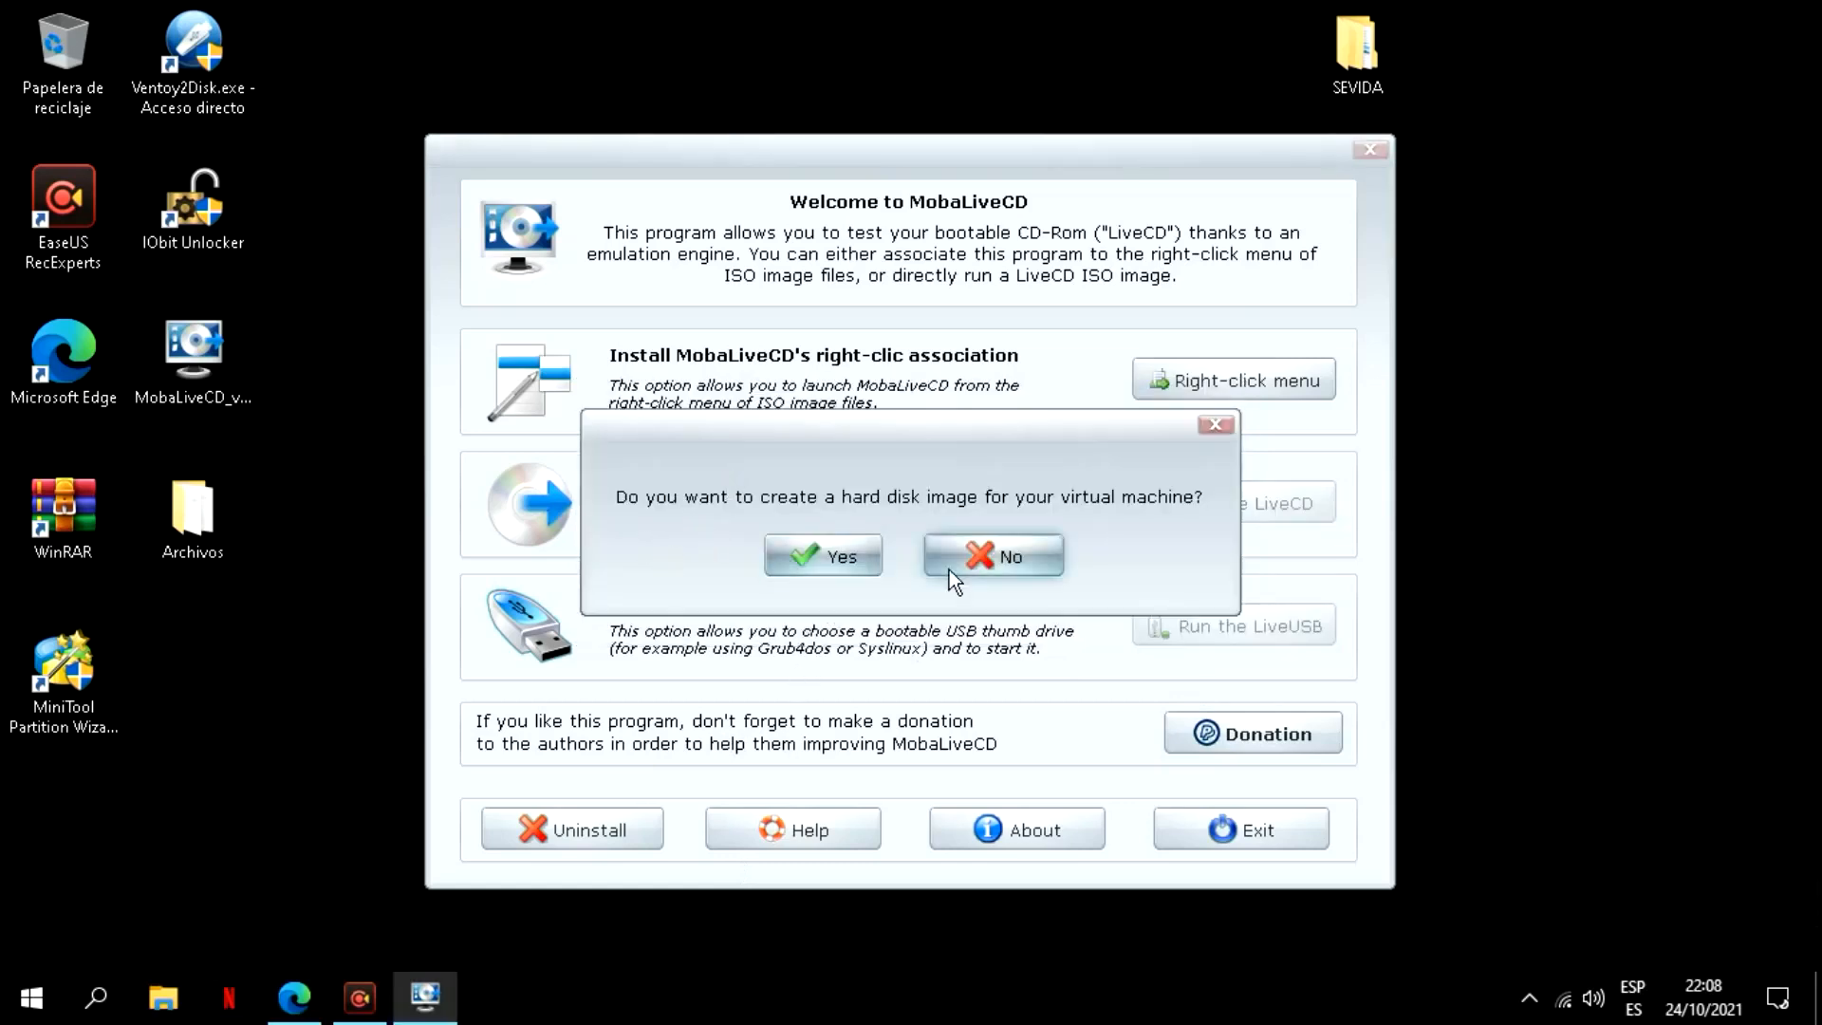
click(992, 566)
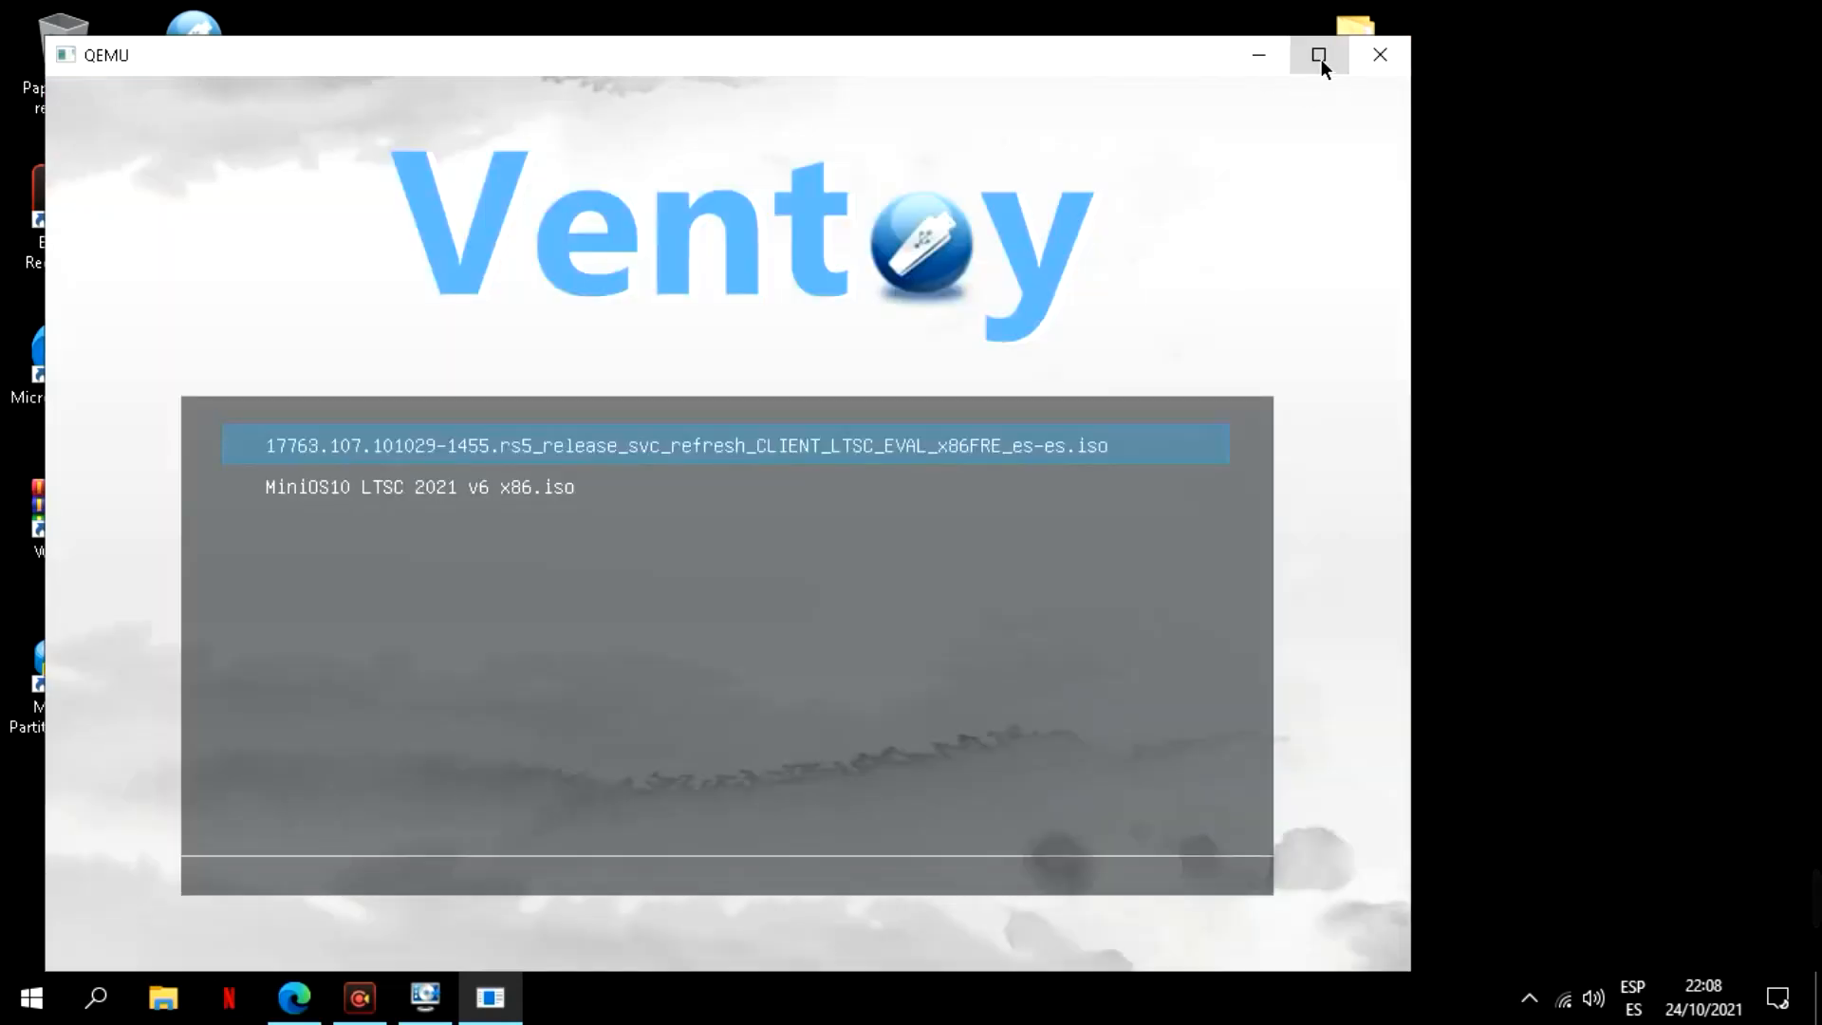
Maximize the QEMU window to examine the Ventoy boot menu and close the emulator.
click(1319, 55)
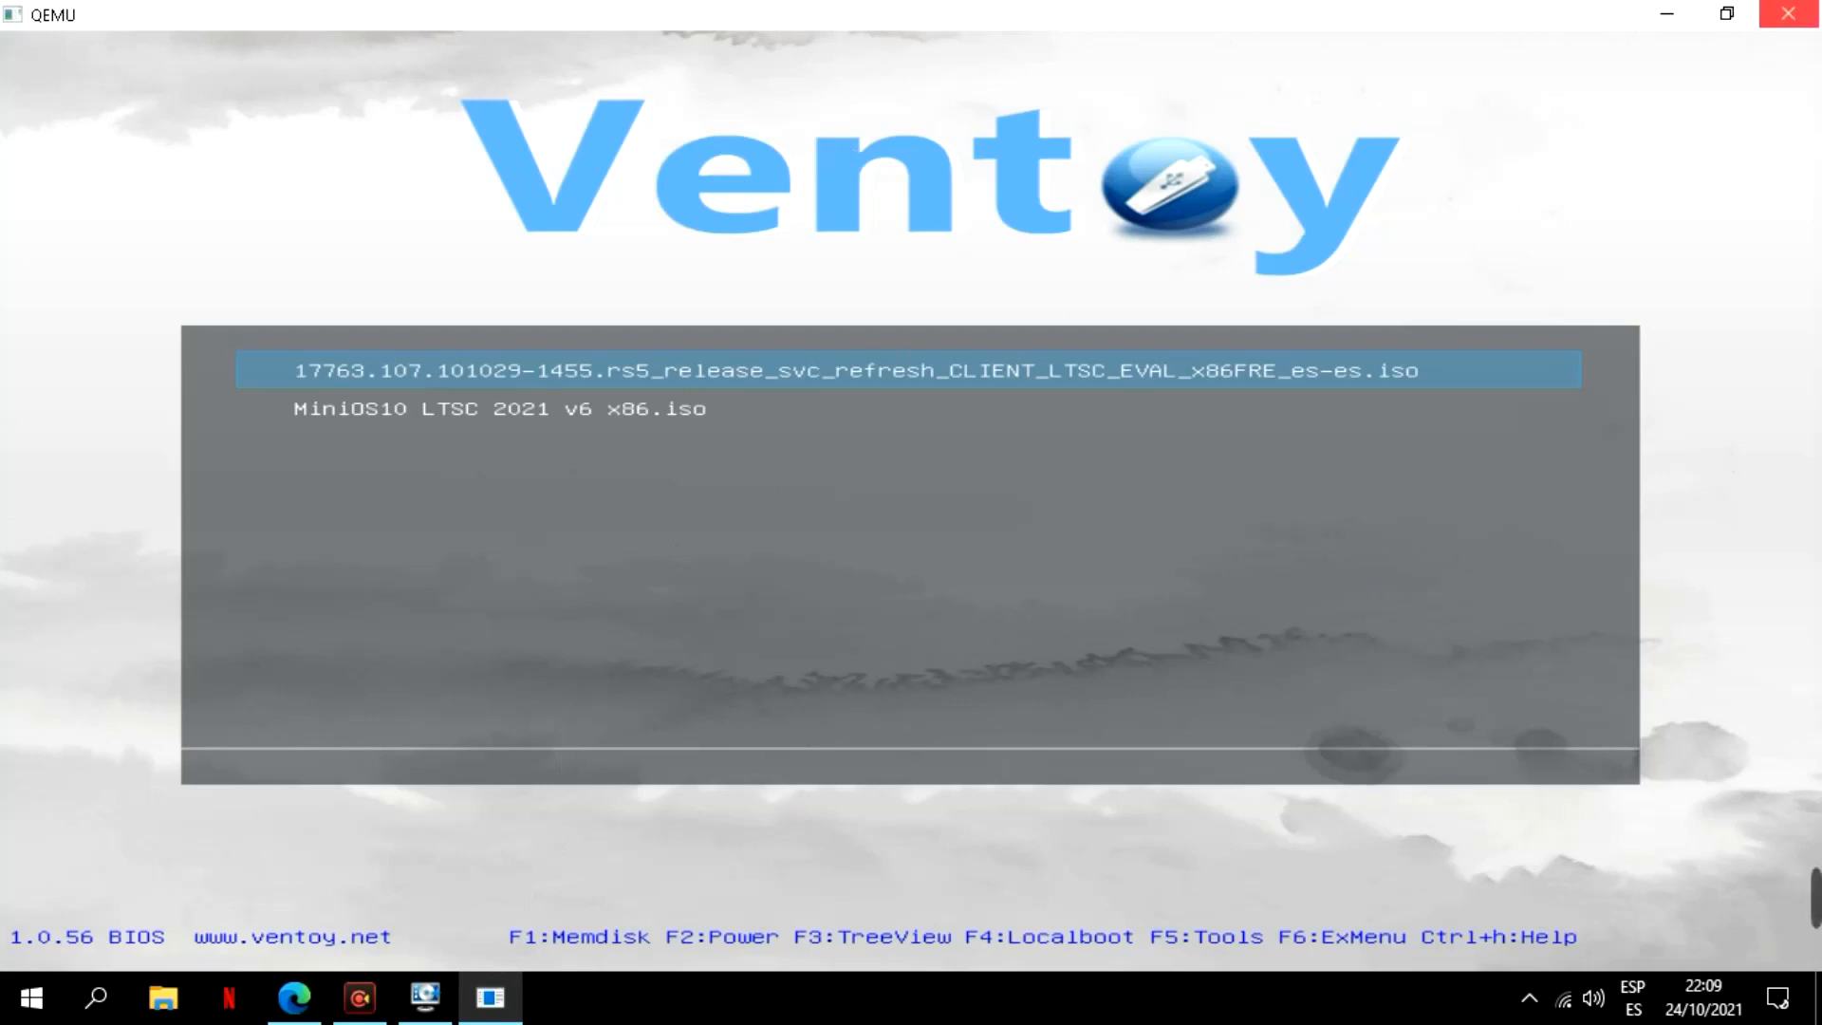
click(1788, 13)
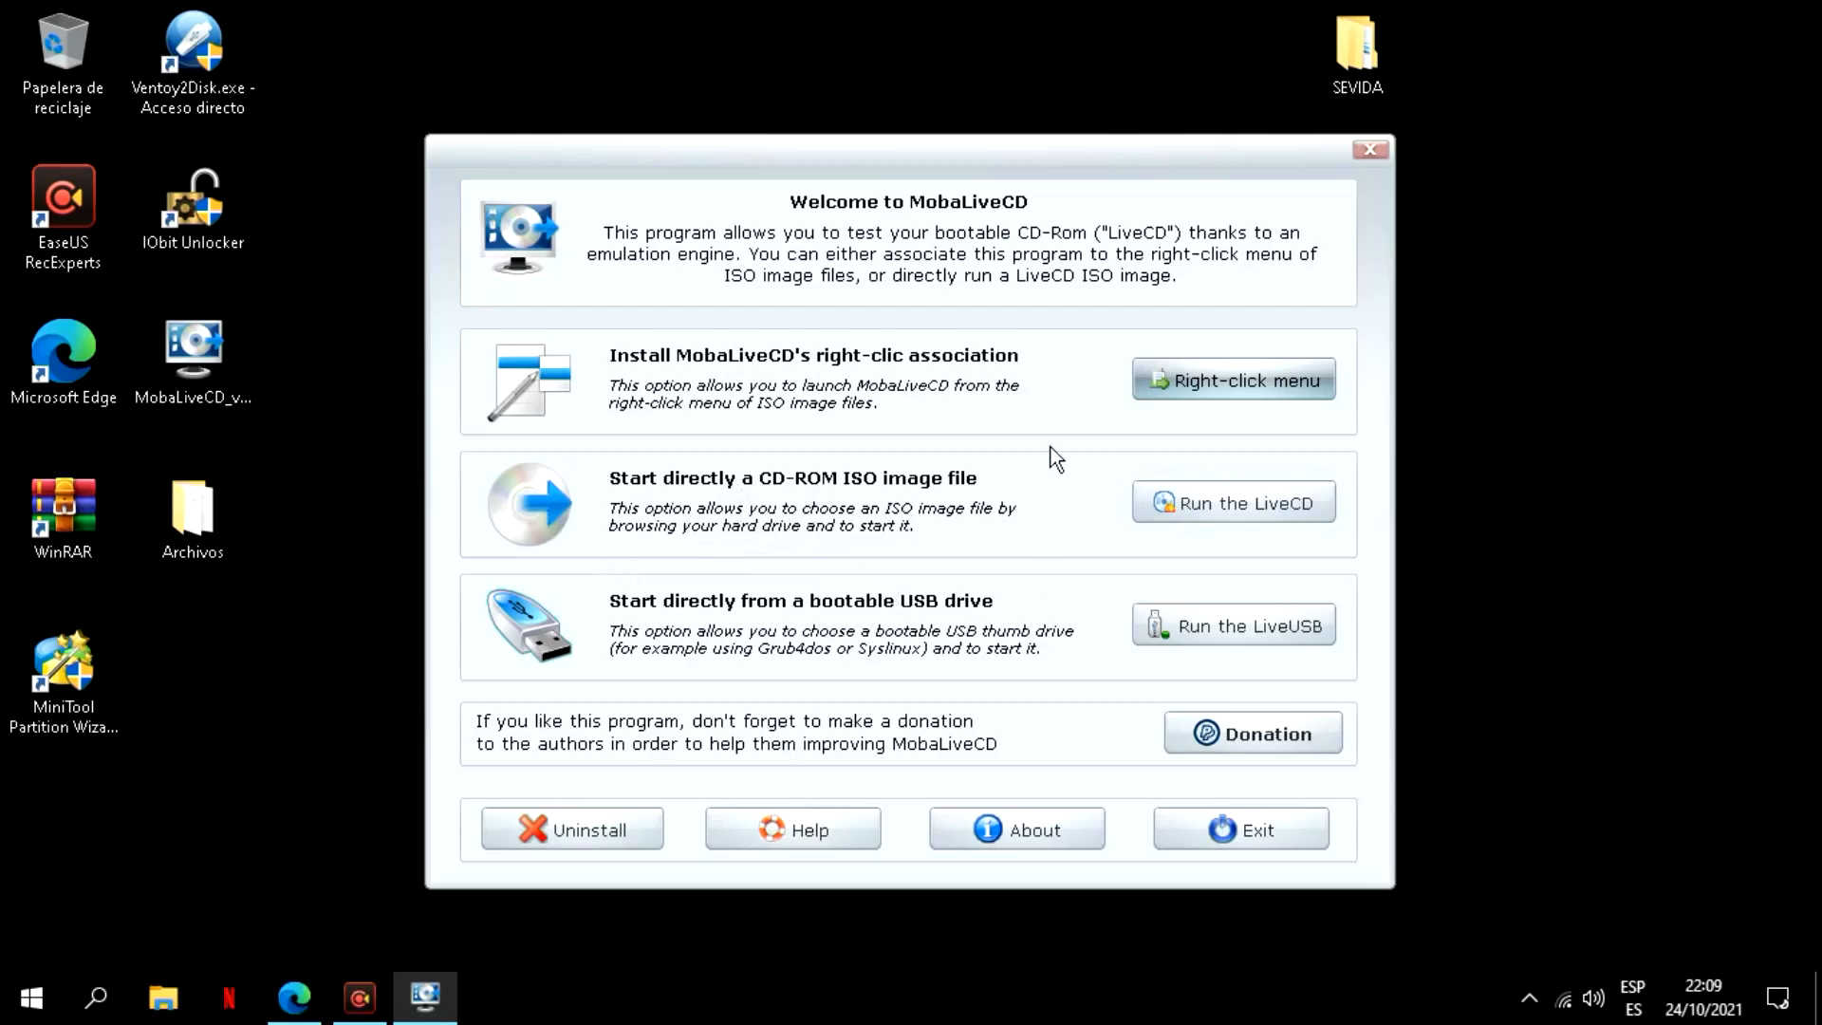
Look over the Mobatek labs page in Microsoft Edge once more and close MobaLiveCD.
click(294, 997)
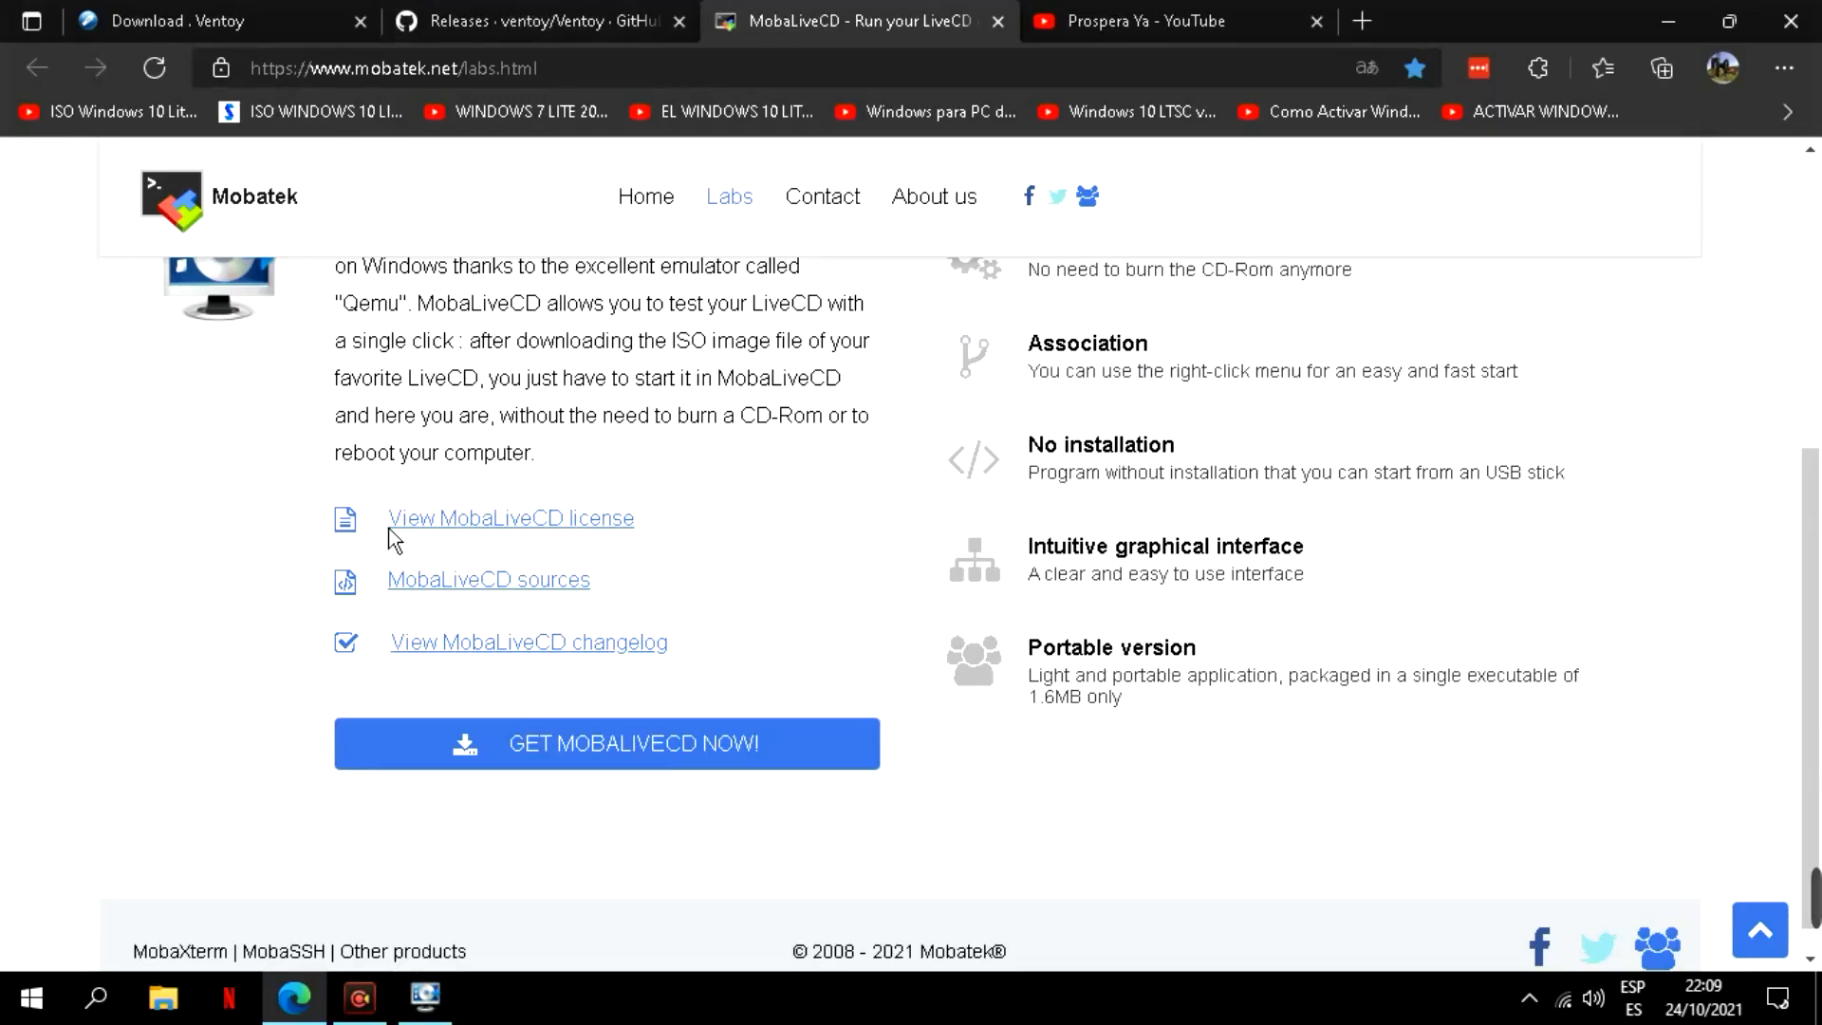
scroll(1205, 541, up, 1)
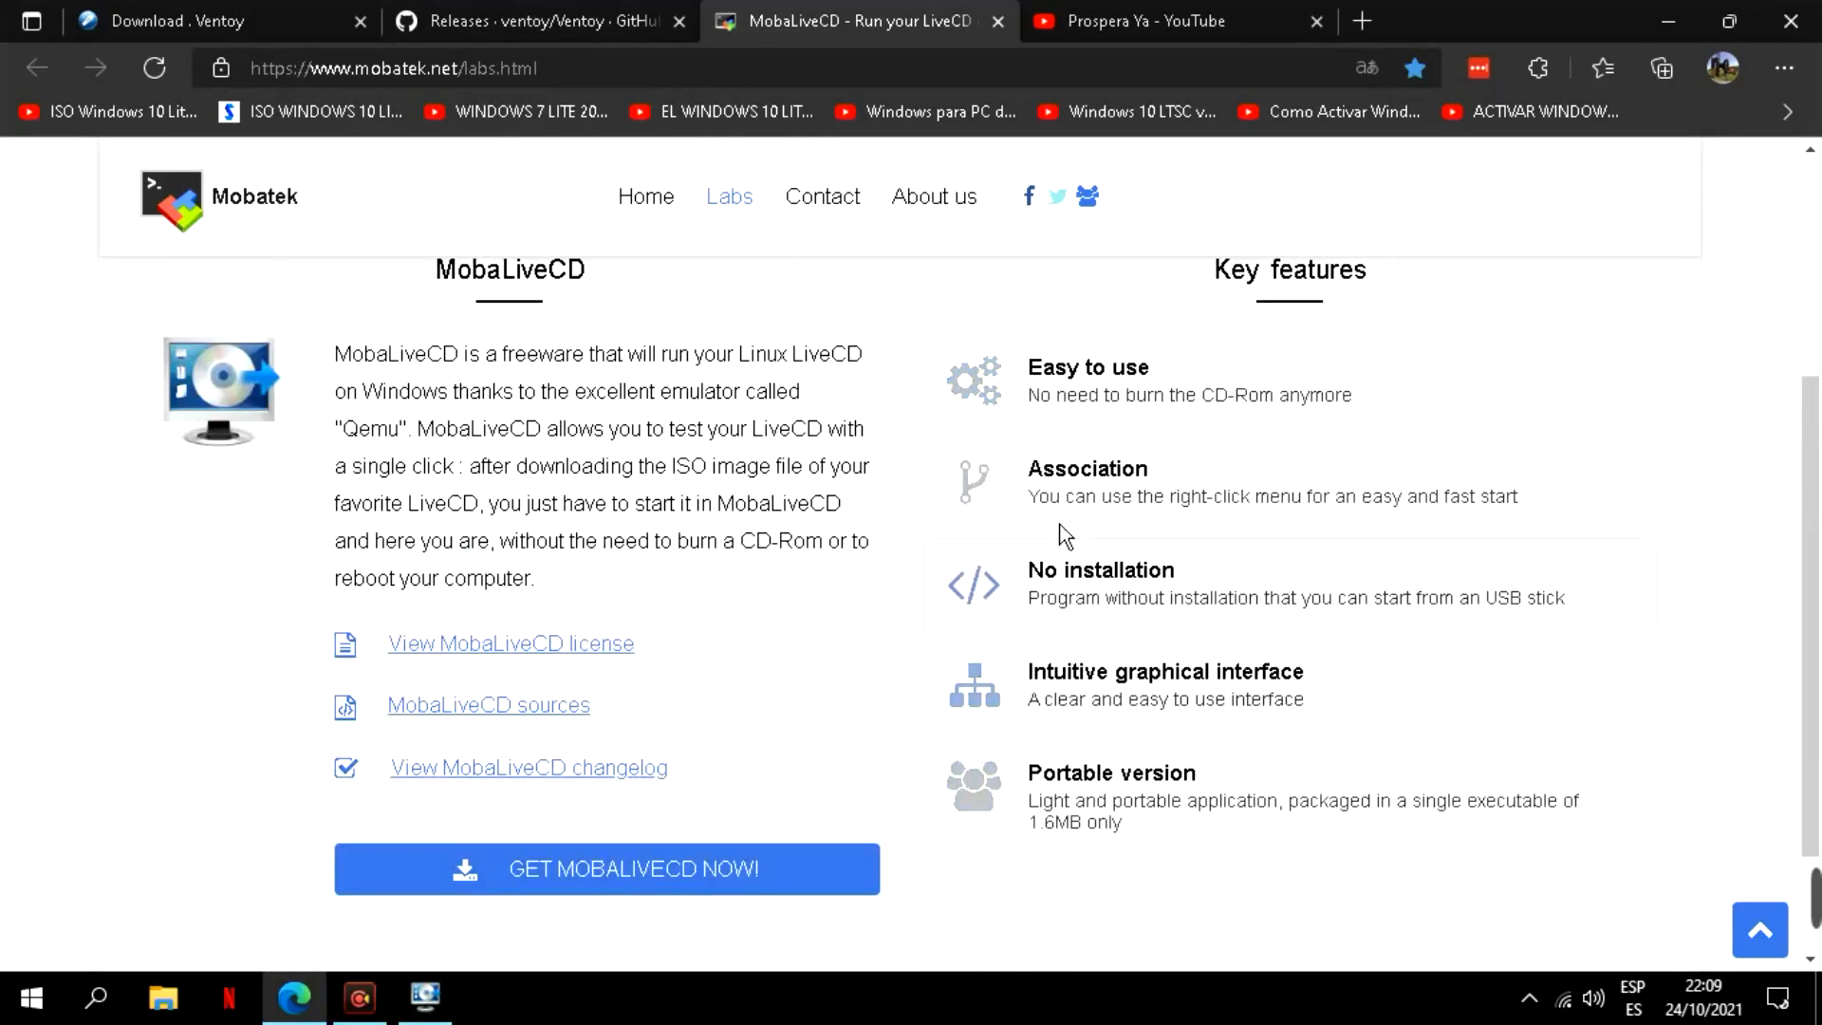
scroll(1186, 622, up, 3)
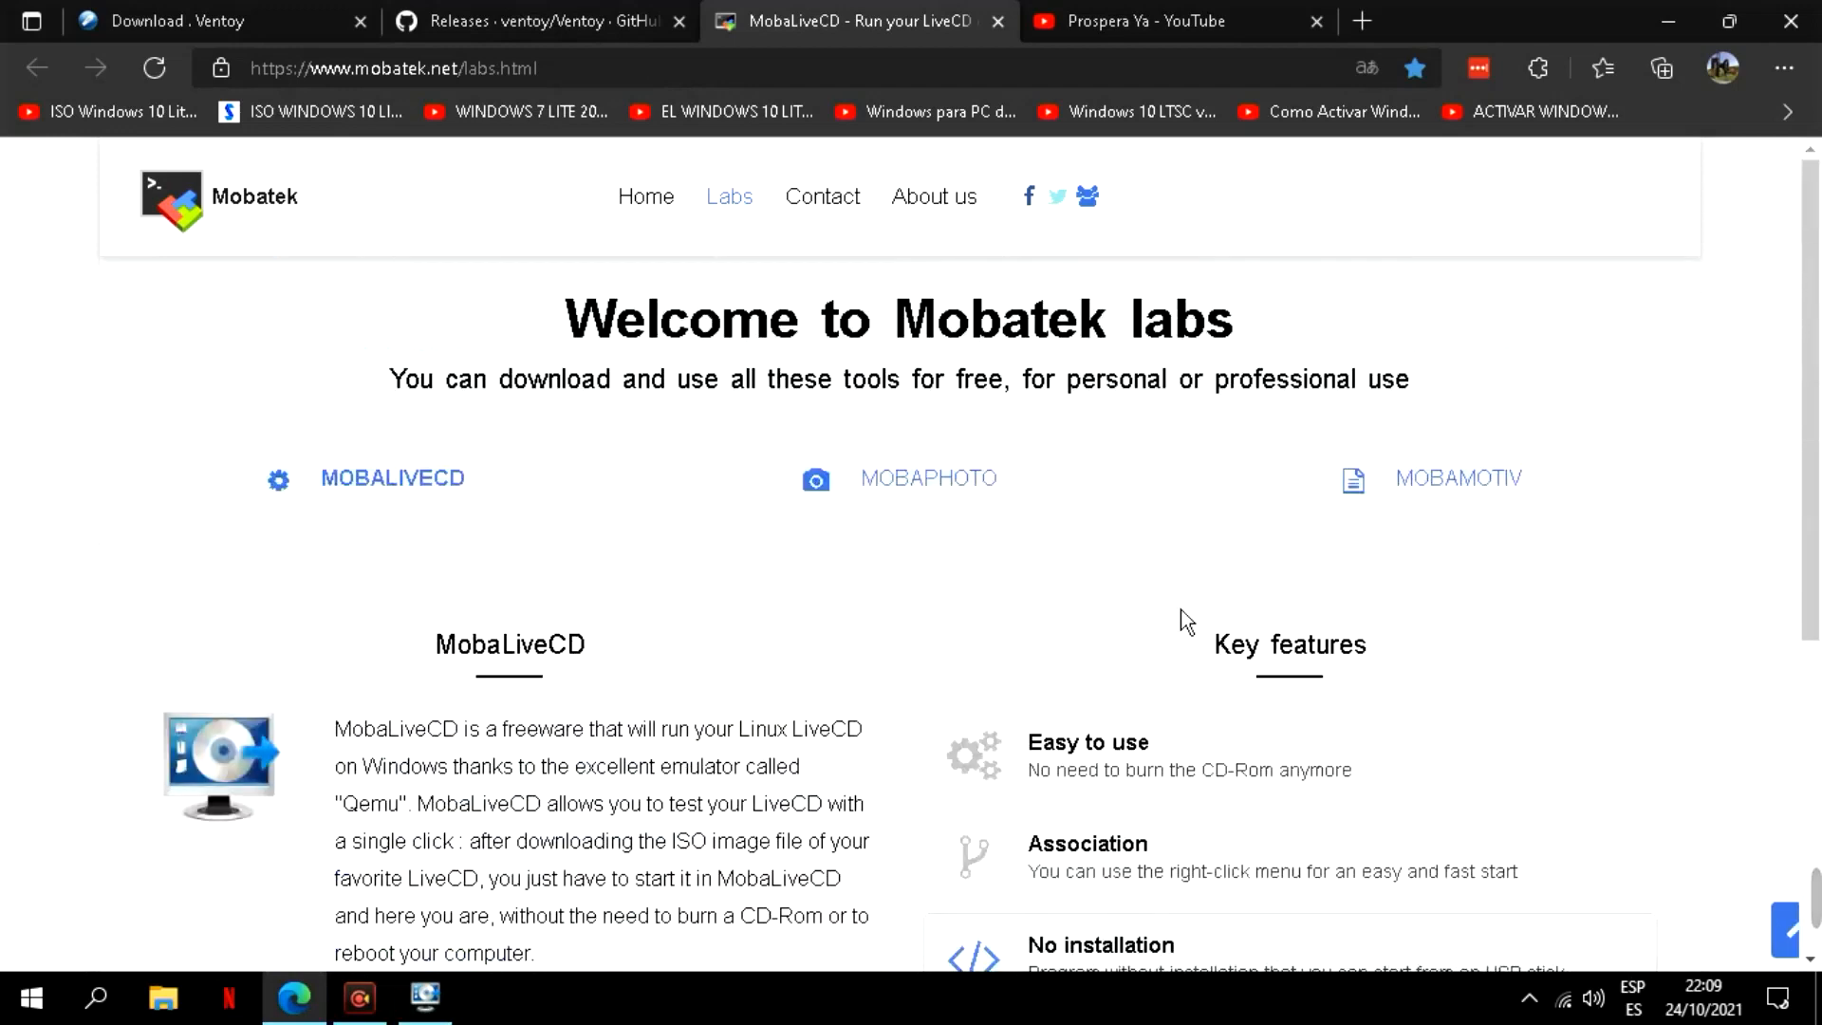
scroll(1181, 617, down, 3)
scroll(1180, 604, up, 3)
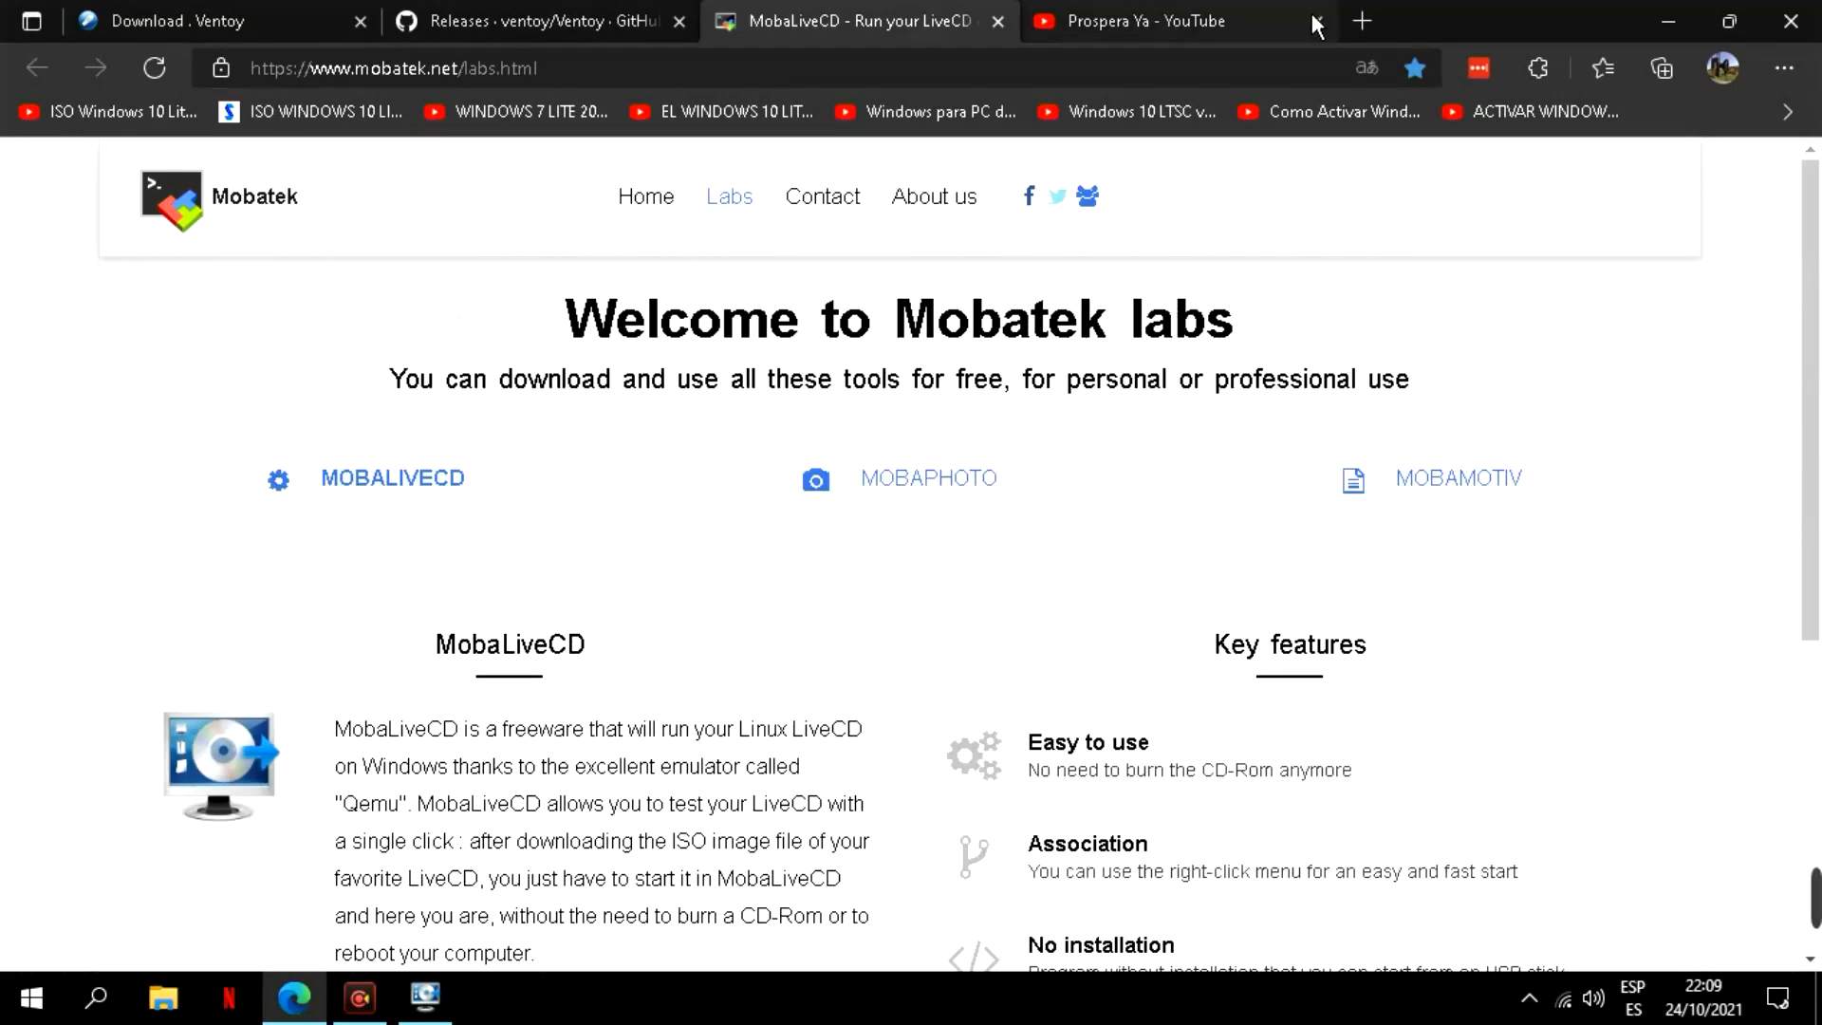
click(1676, 38)
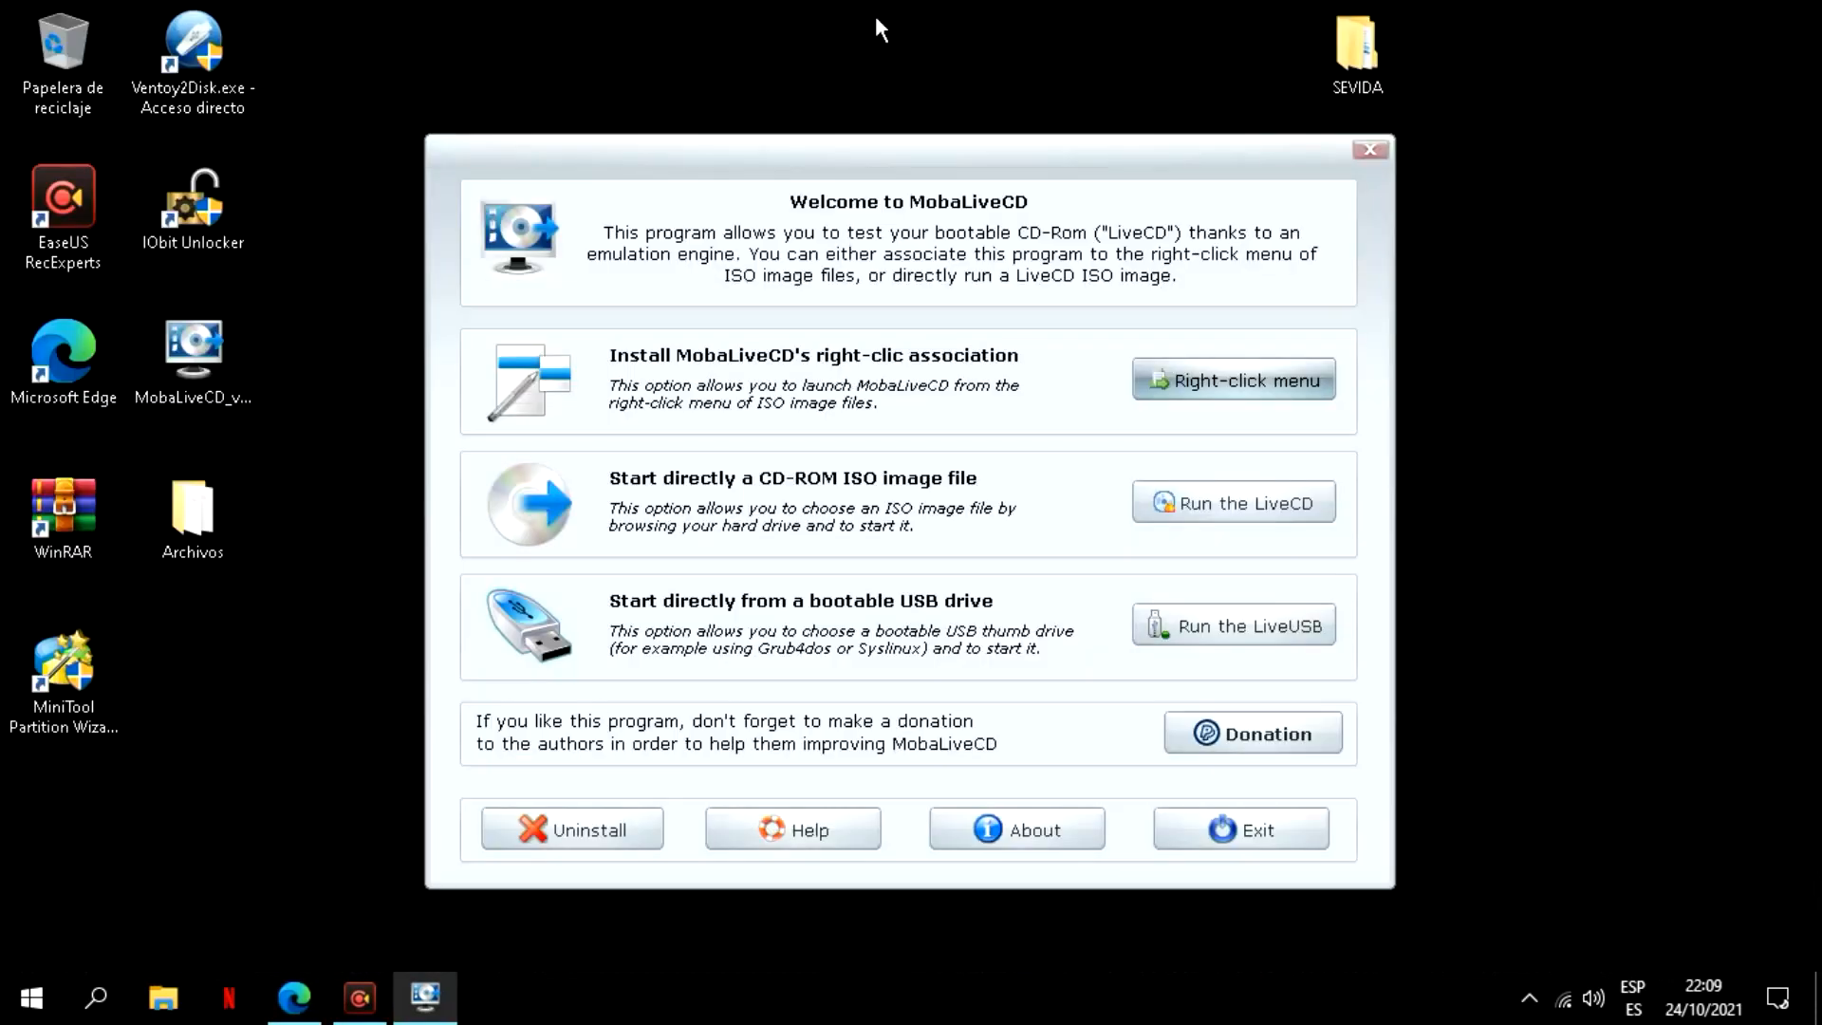
click(1372, 150)
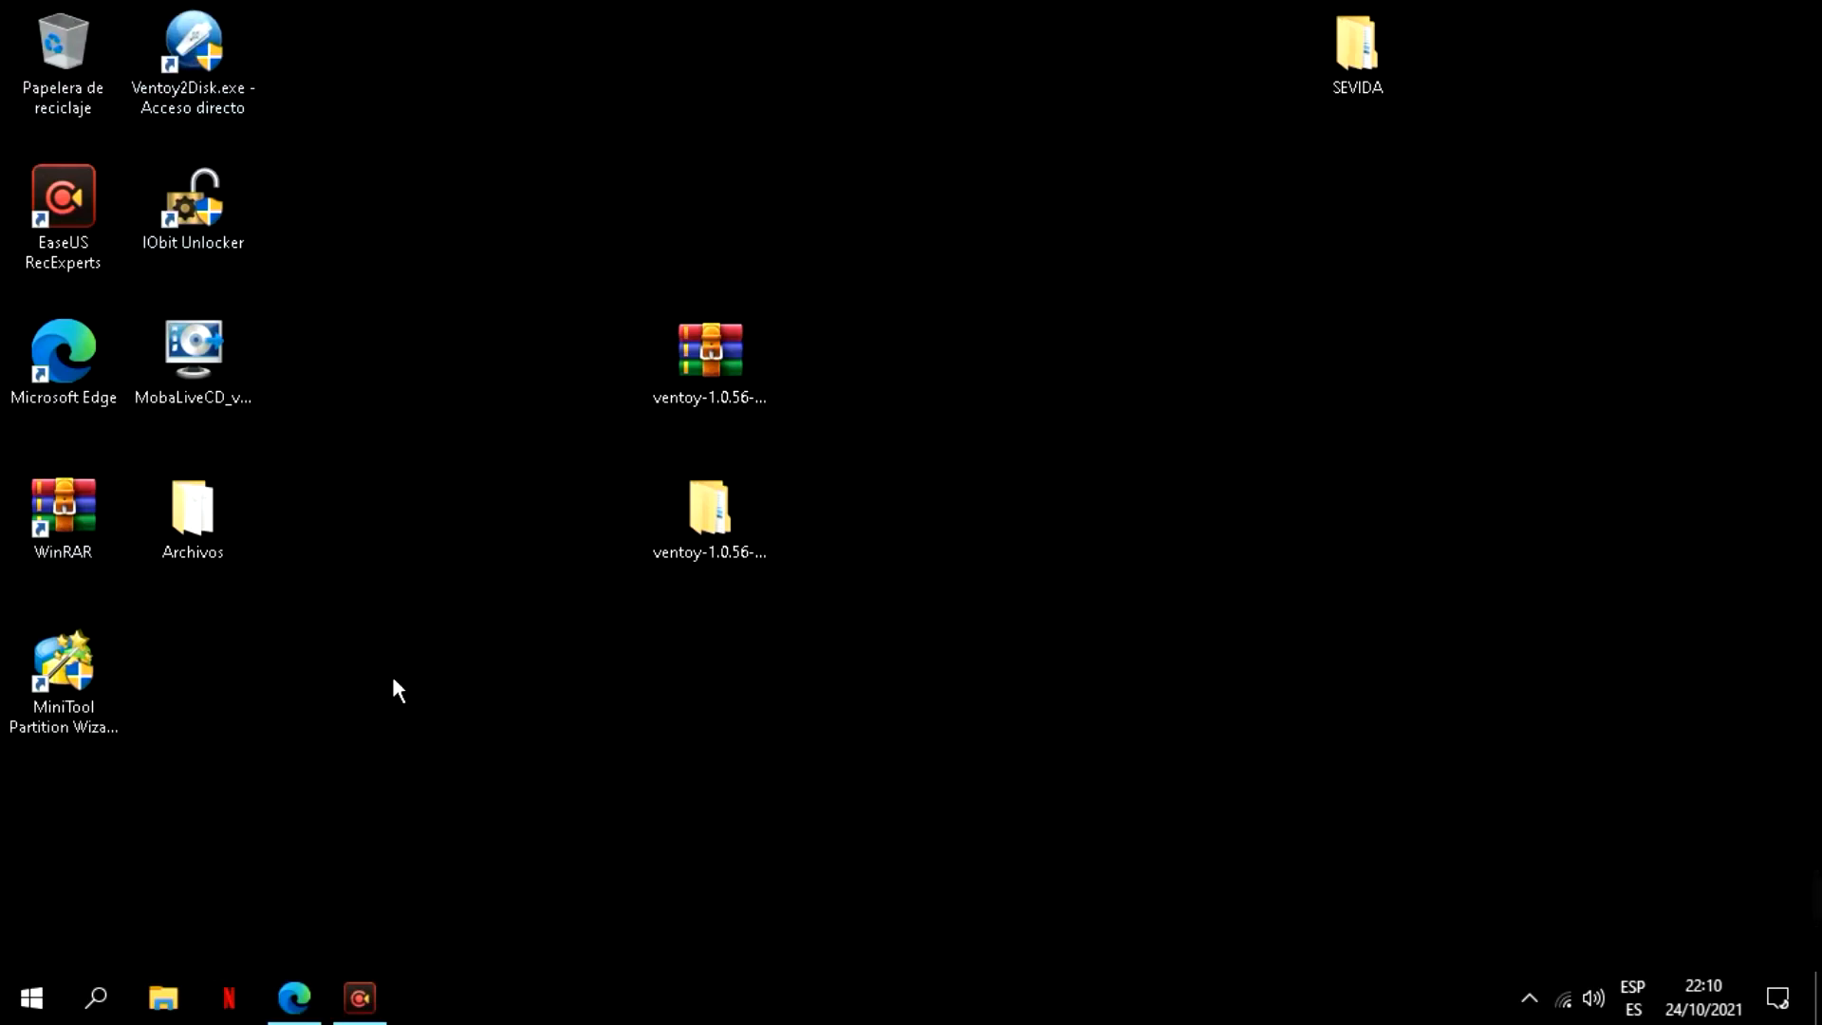
Open the 17763.107.101029-1455 LTSC folder on drive F: under Programas > Windows SO > Windows LSTC Original Microsolt > Abrir y extraer.
click(163, 996)
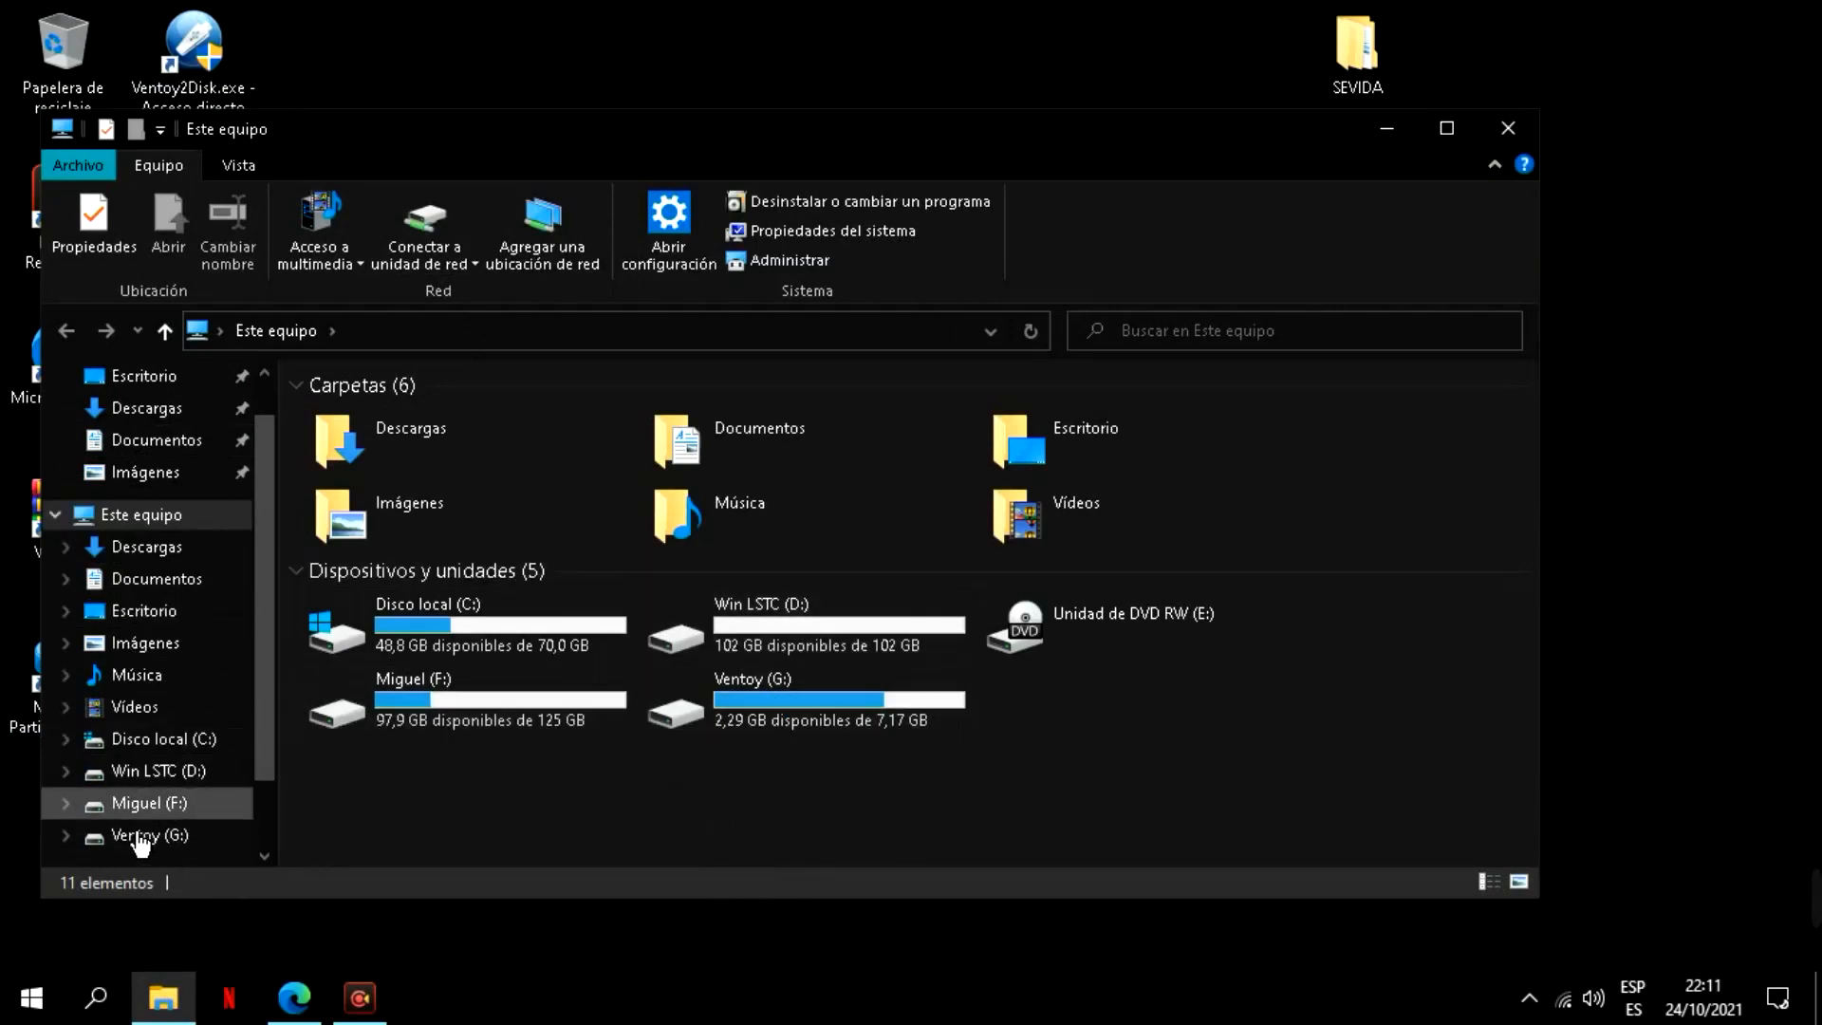
click(152, 803)
double_click(350, 423)
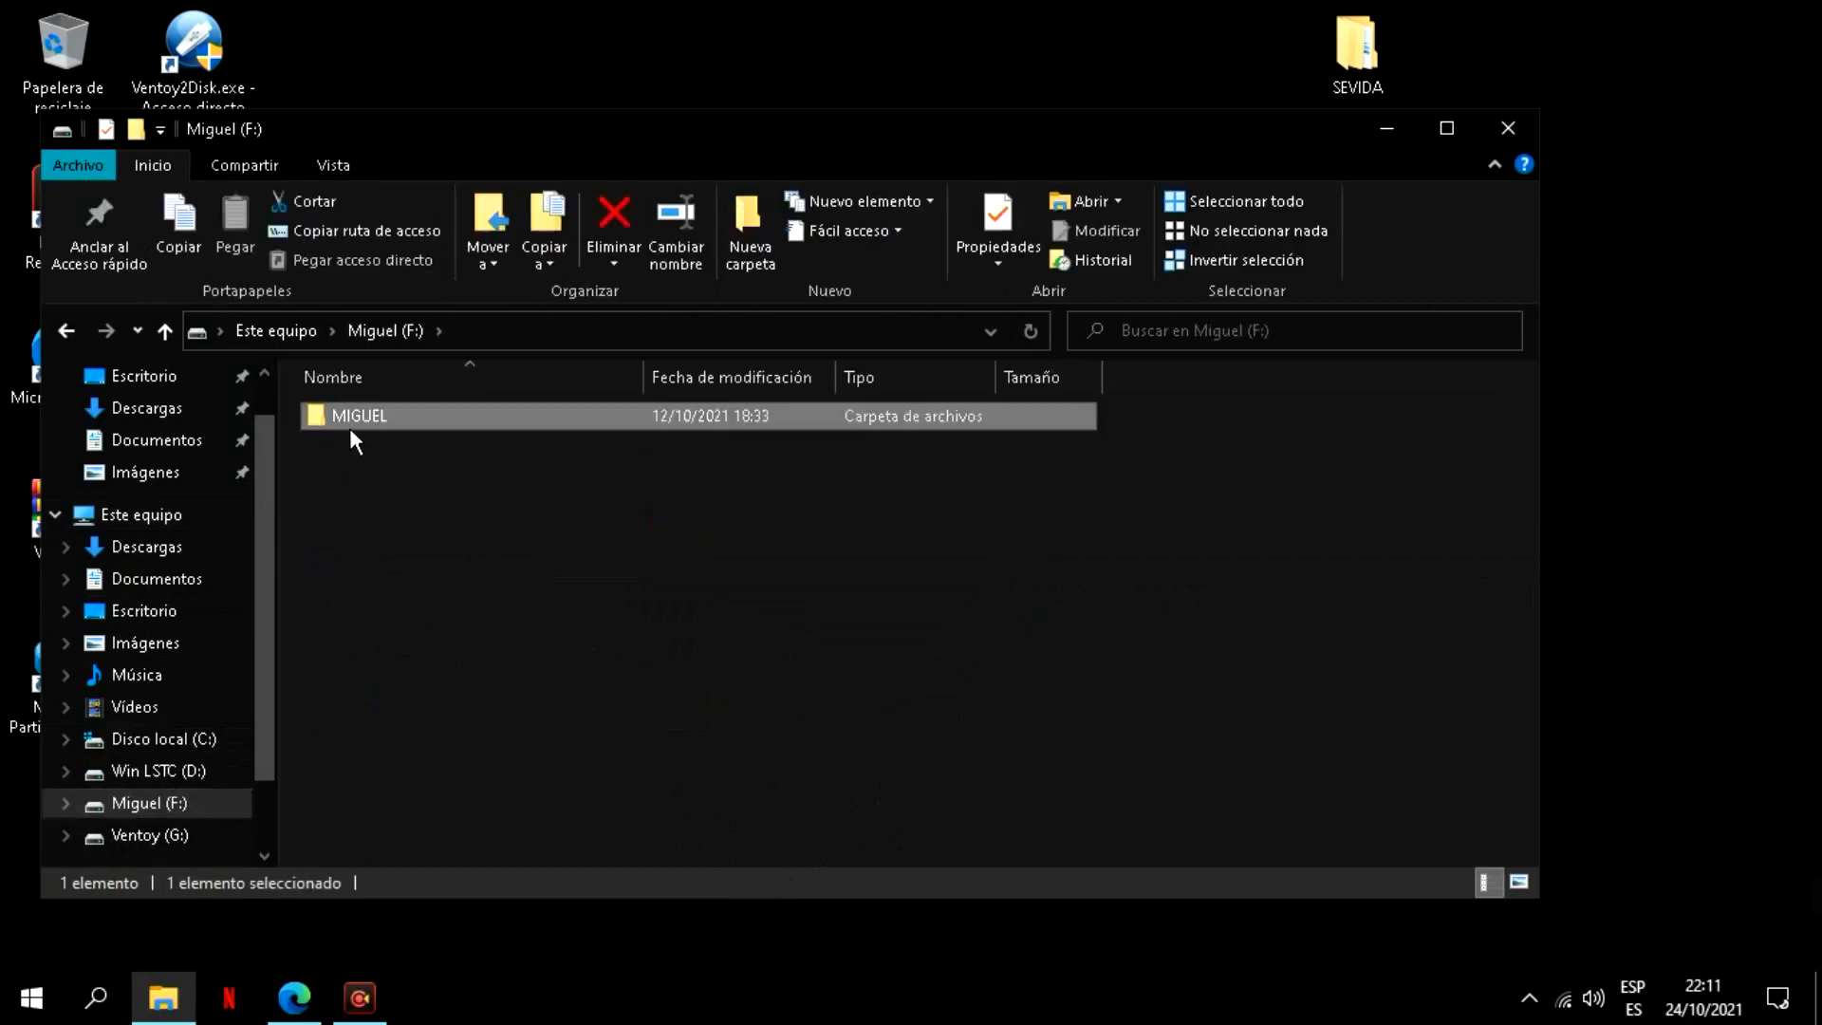
double_click(400, 837)
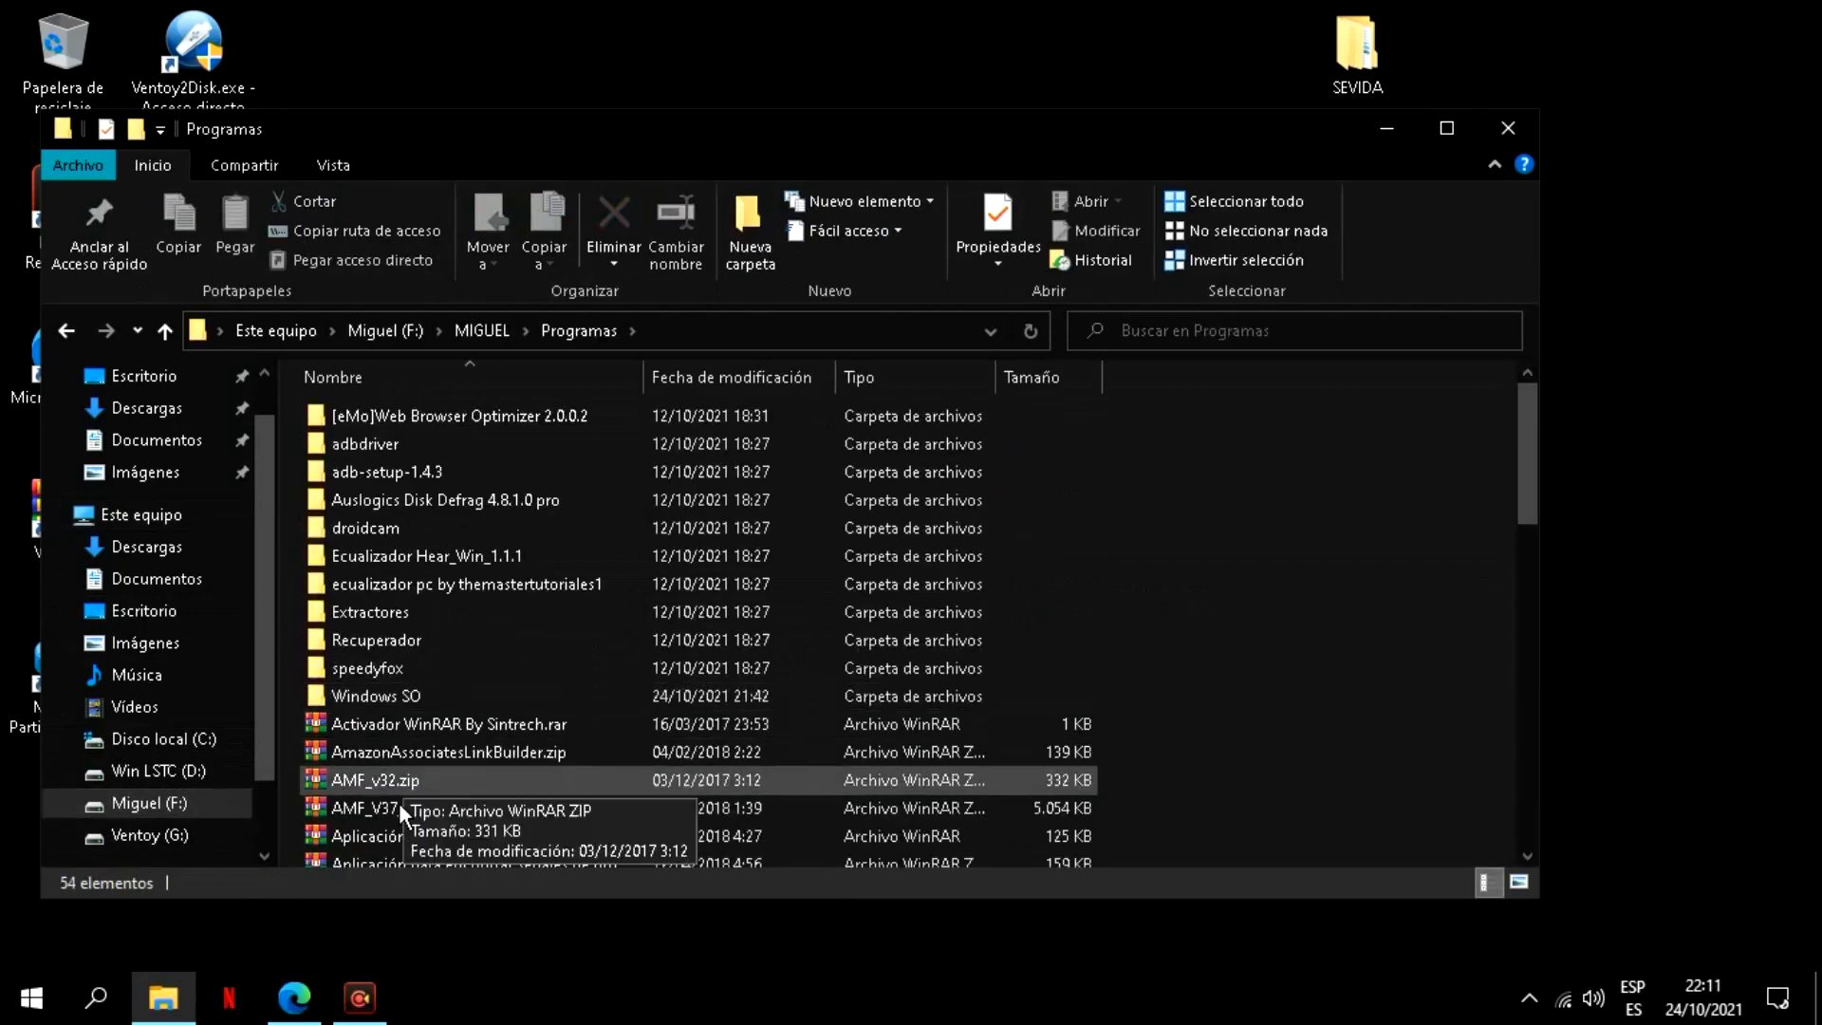
double_click(397, 704)
double_click(437, 456)
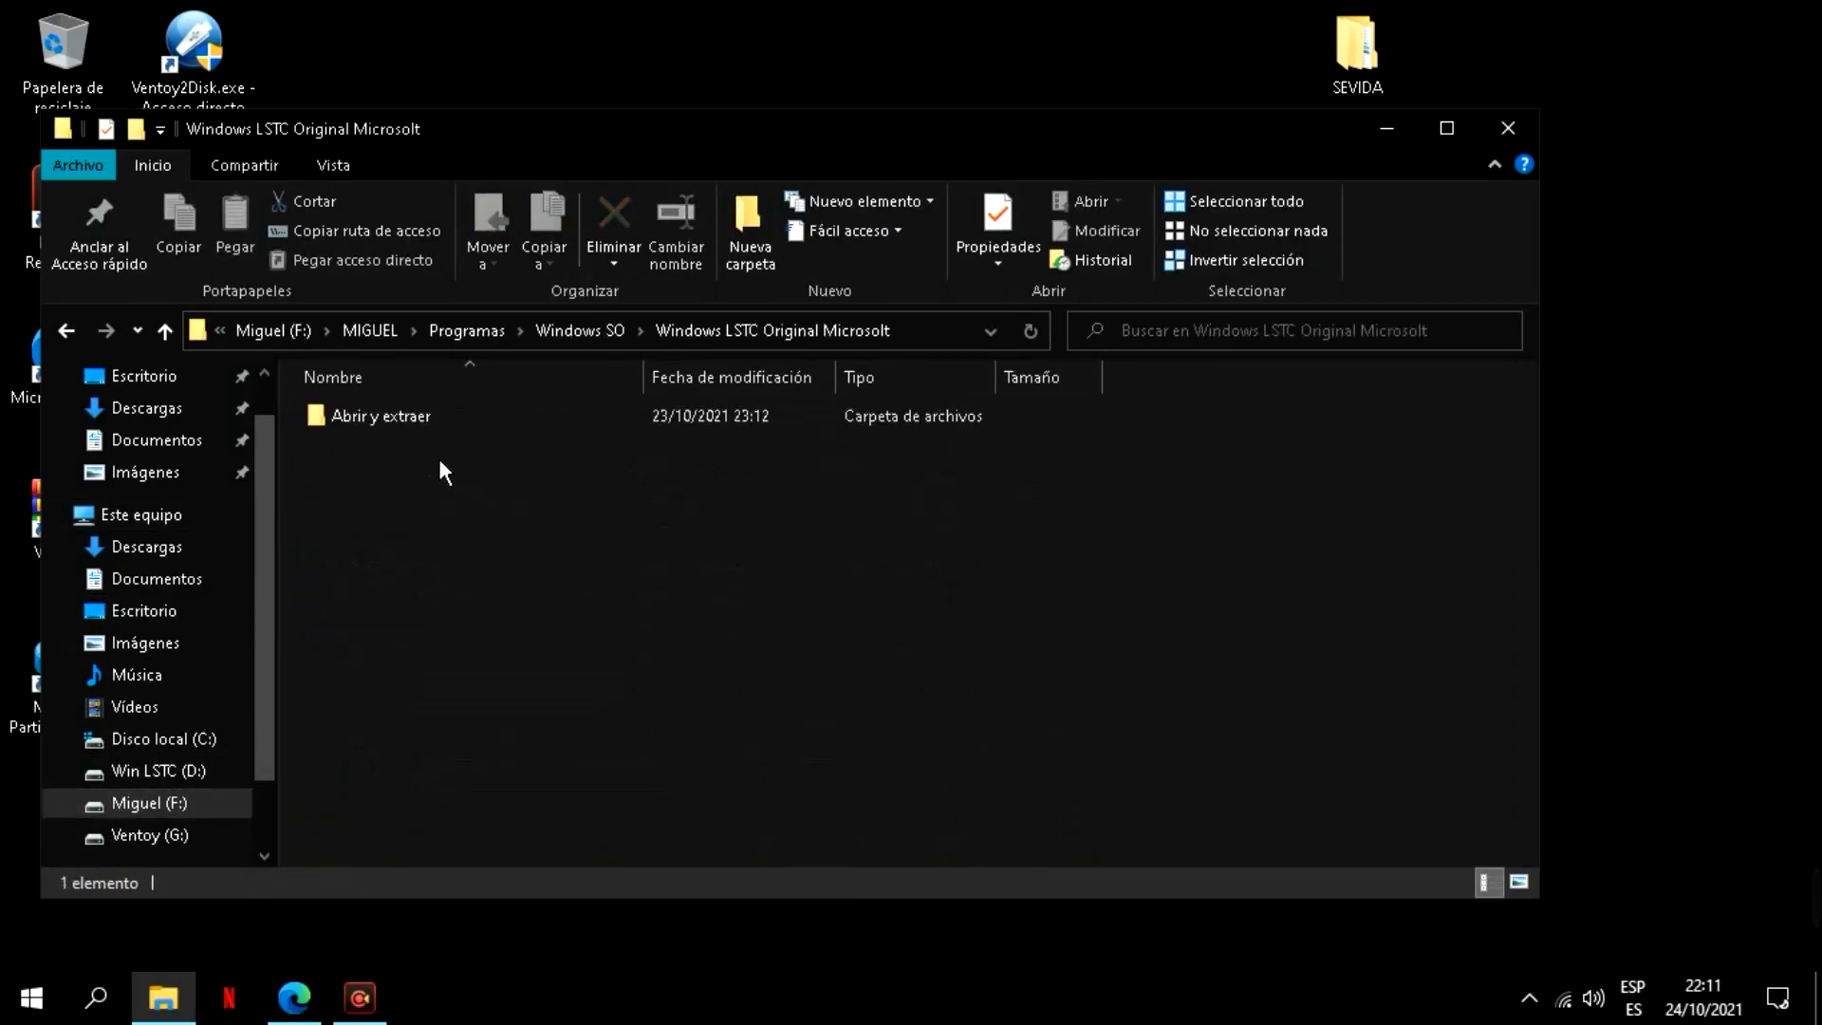
double_click(401, 429)
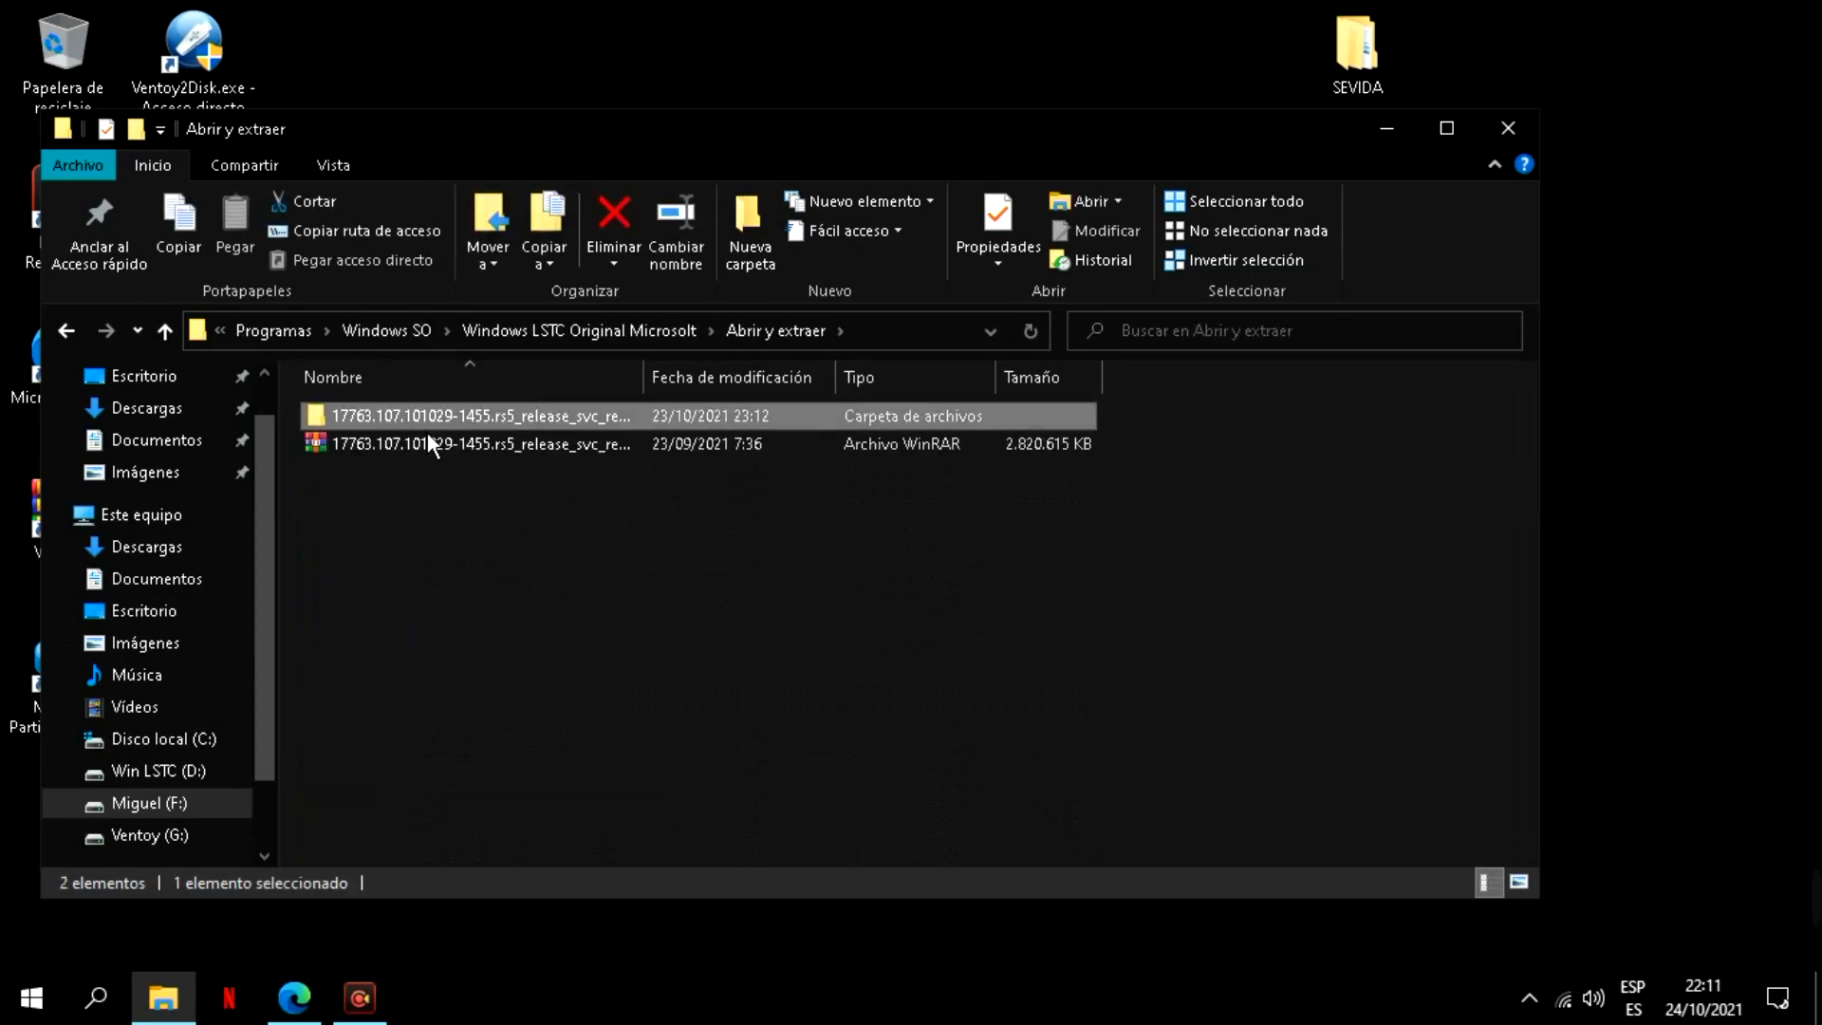
double_click(427, 427)
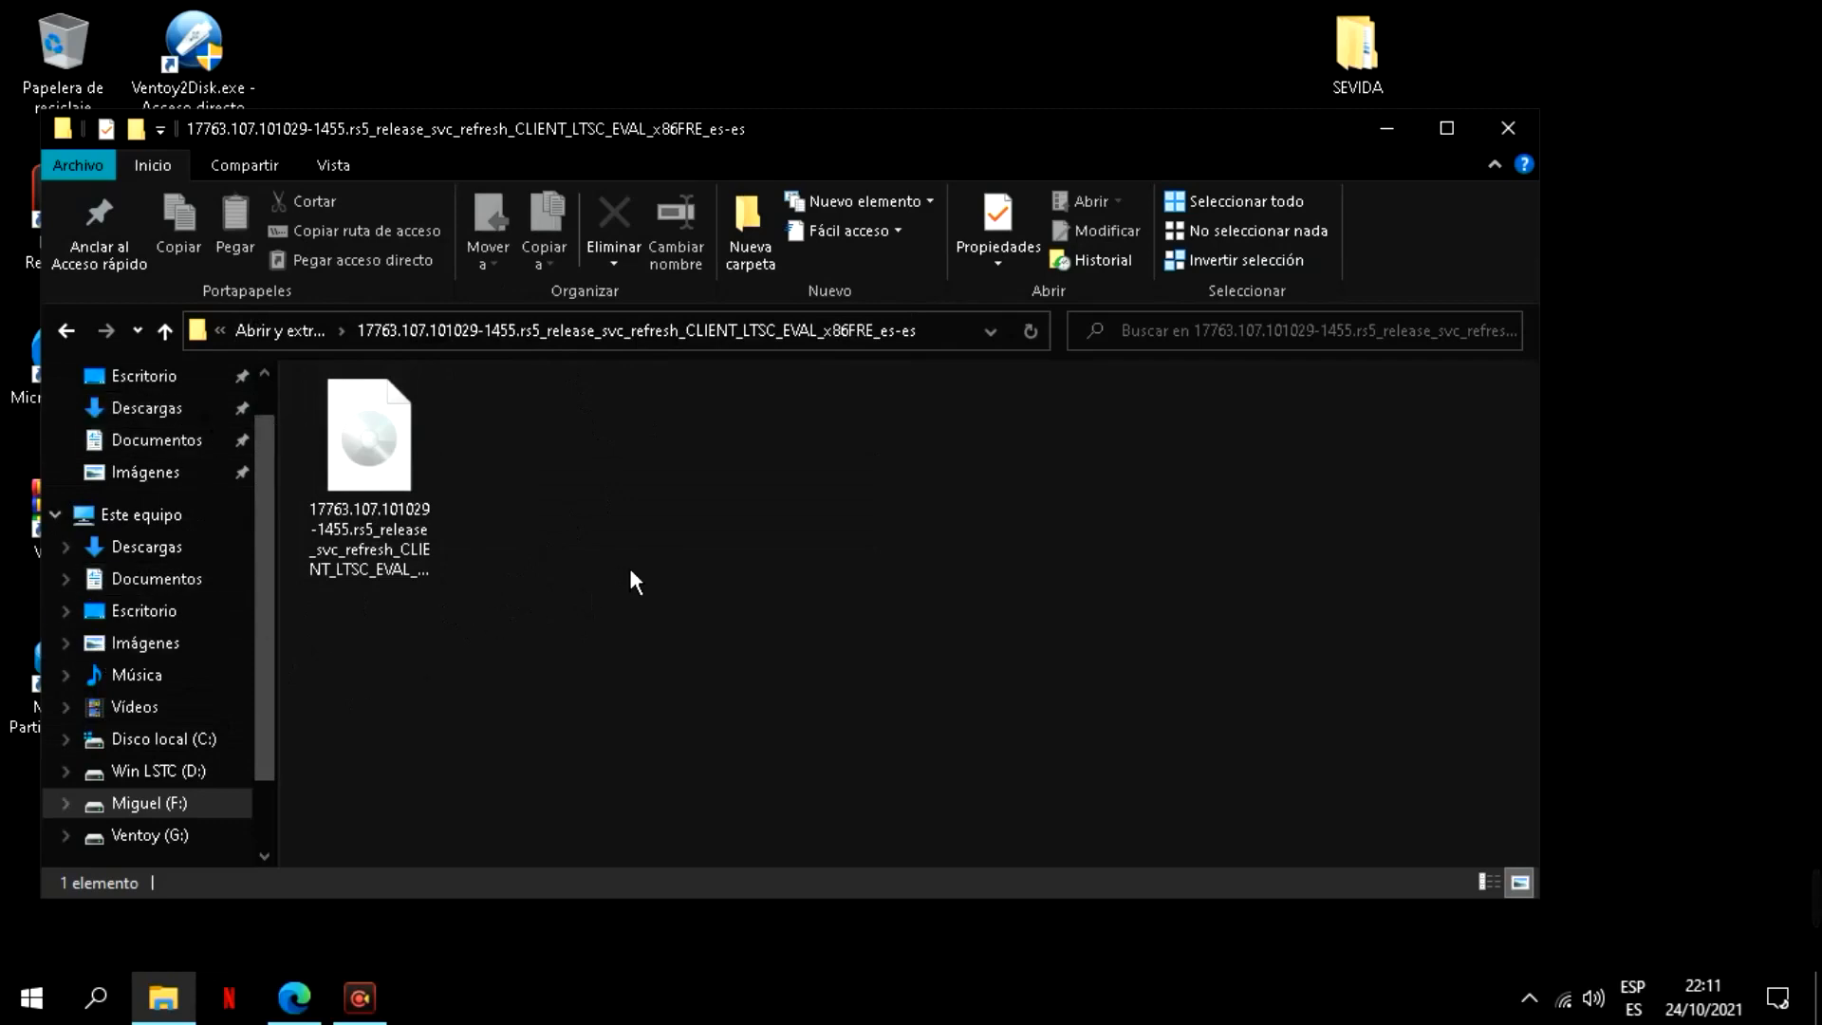
Copy the 17763.107.101029-1455 ISO, view the paste options on Ventoy (G:) without pasting, and close File Explorer.
right_click(393, 474)
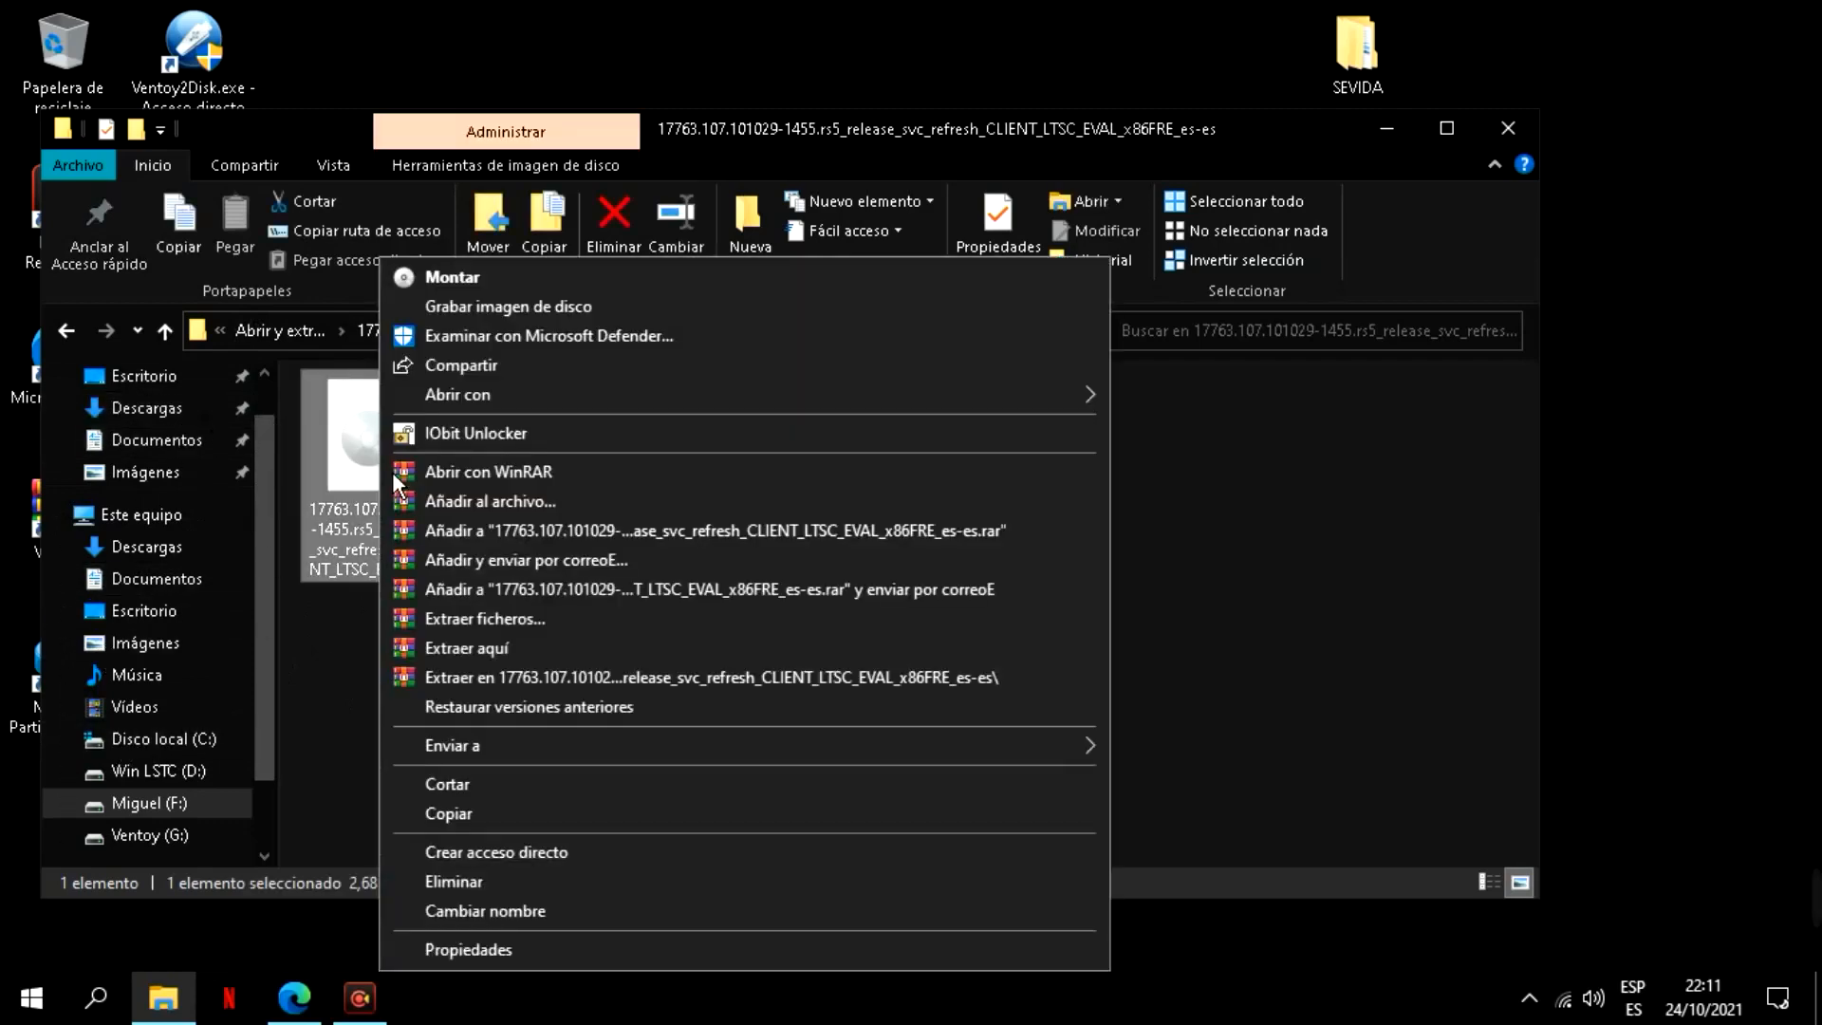
click(465, 824)
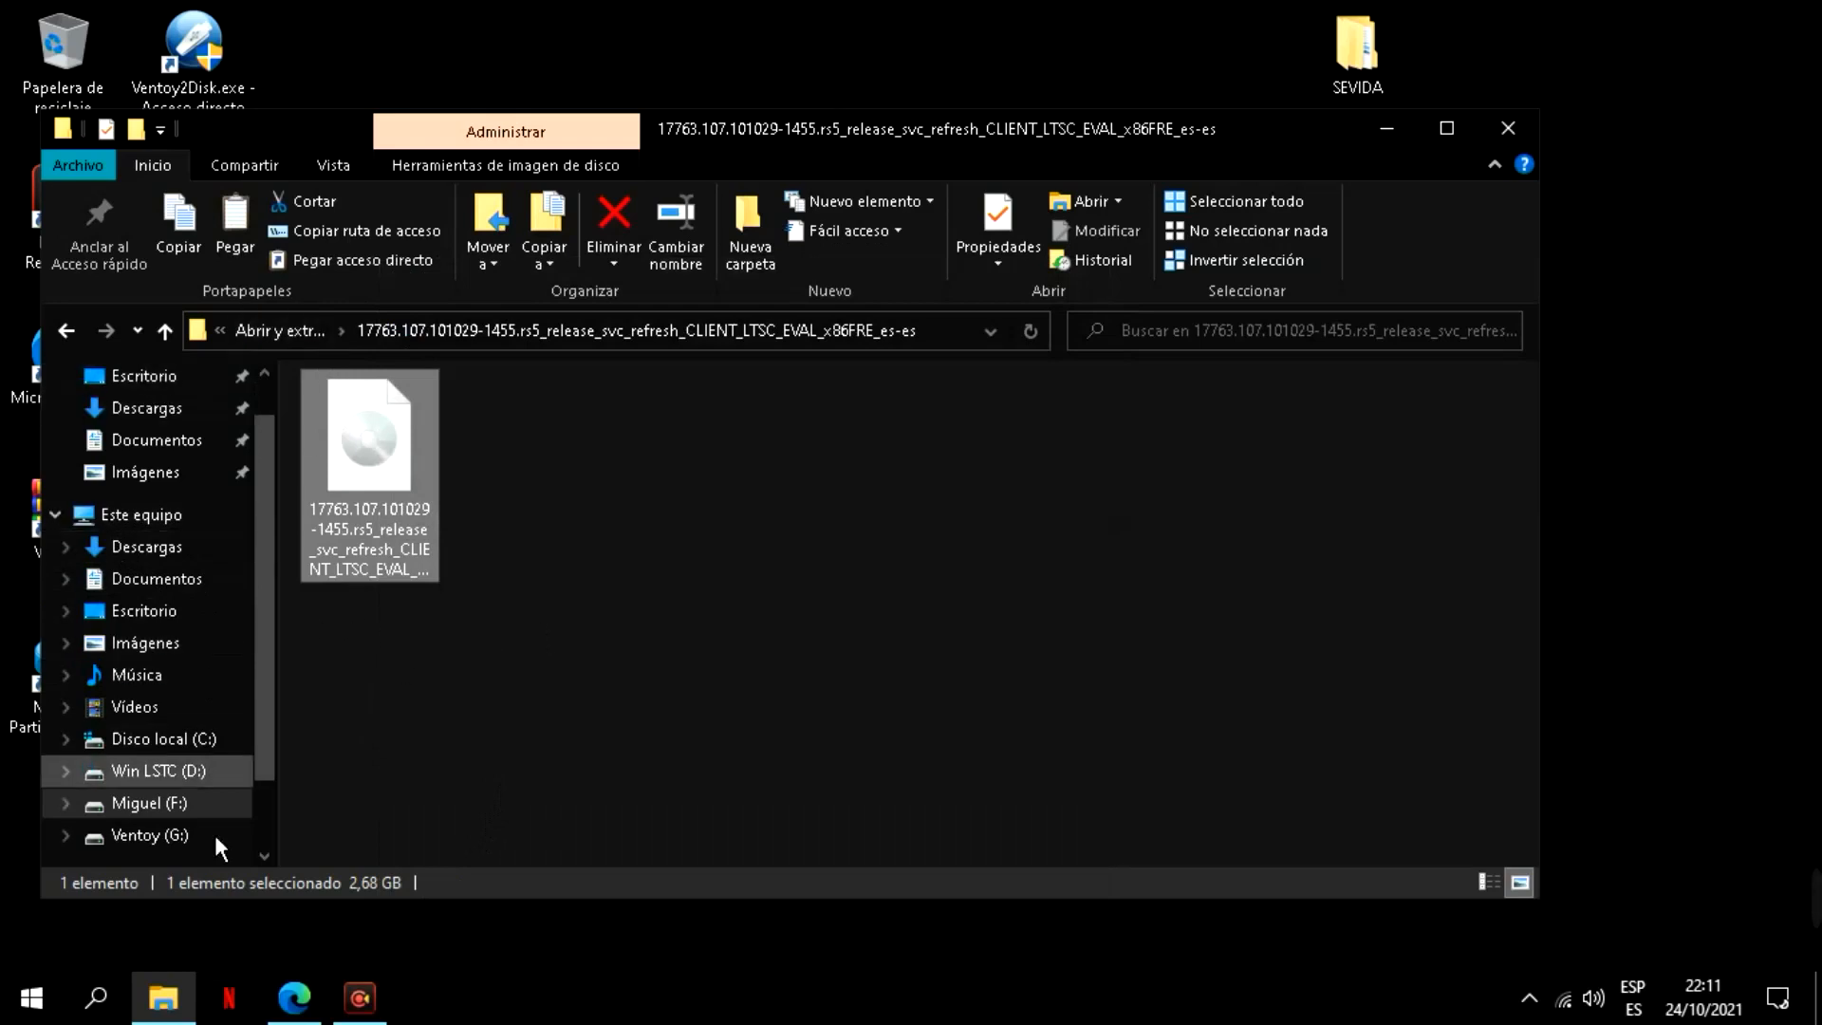
click(142, 835)
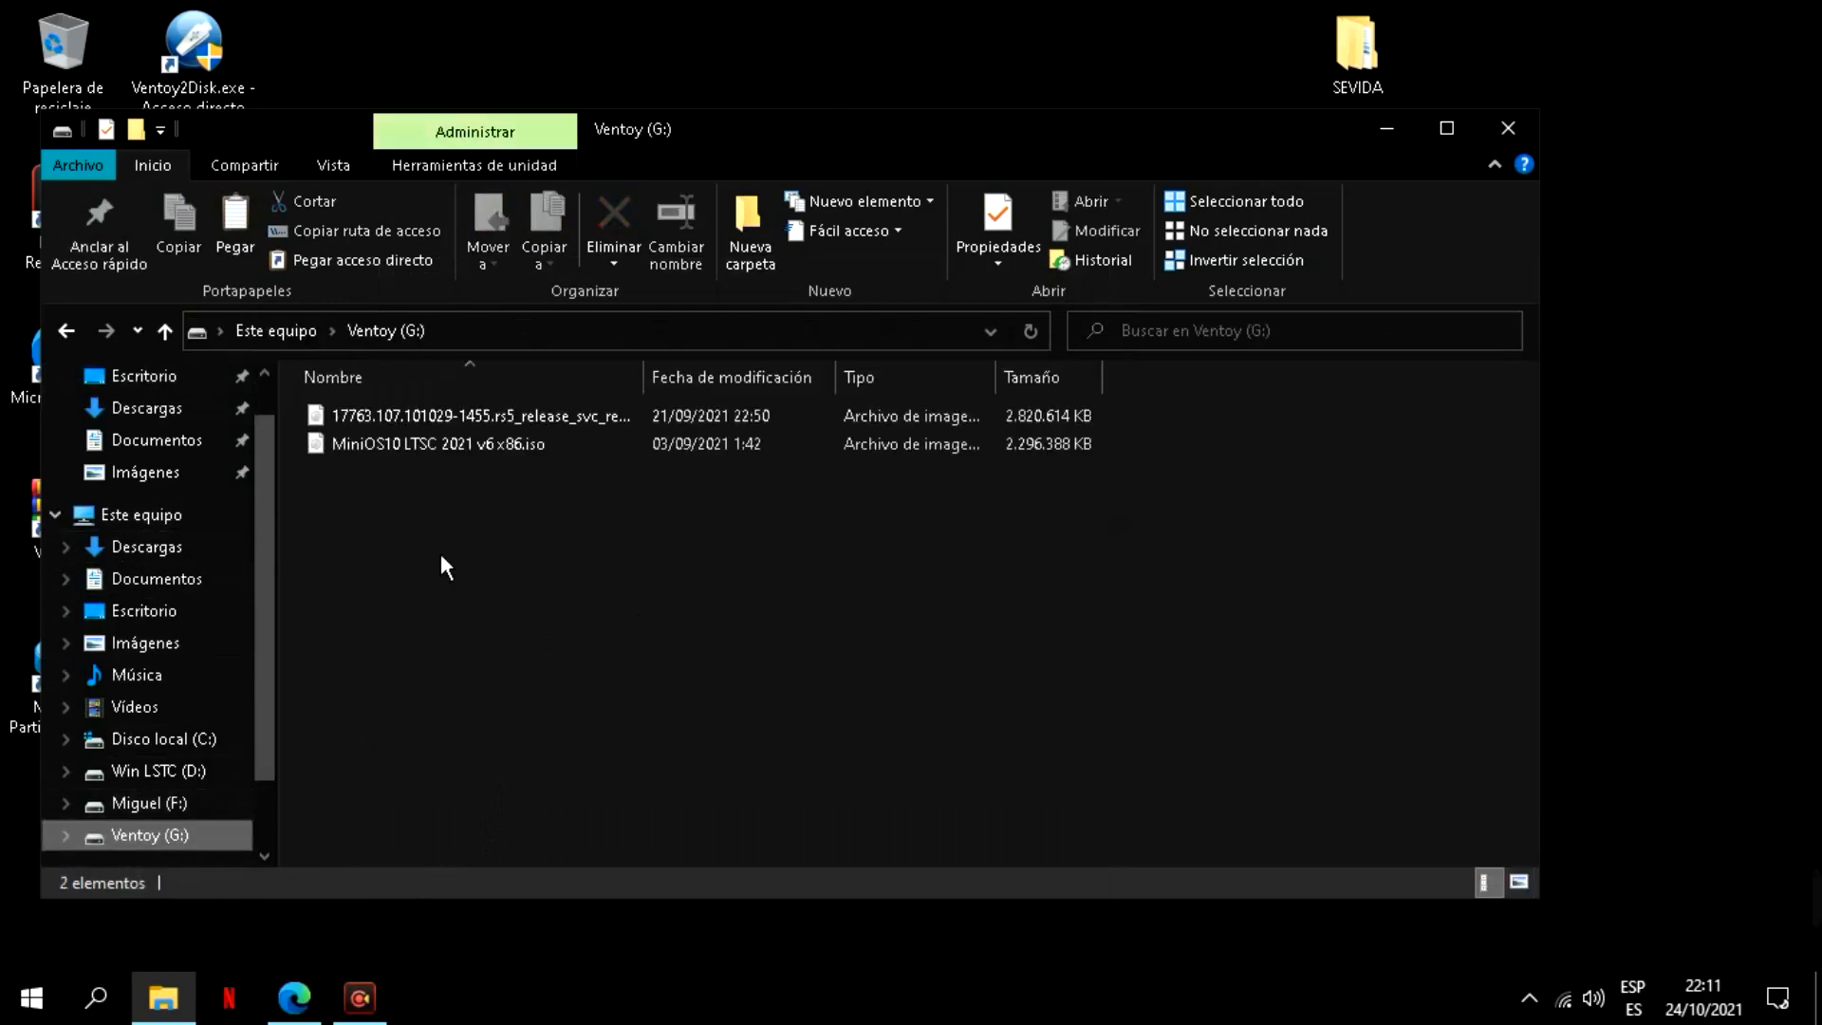
right_click(446, 526)
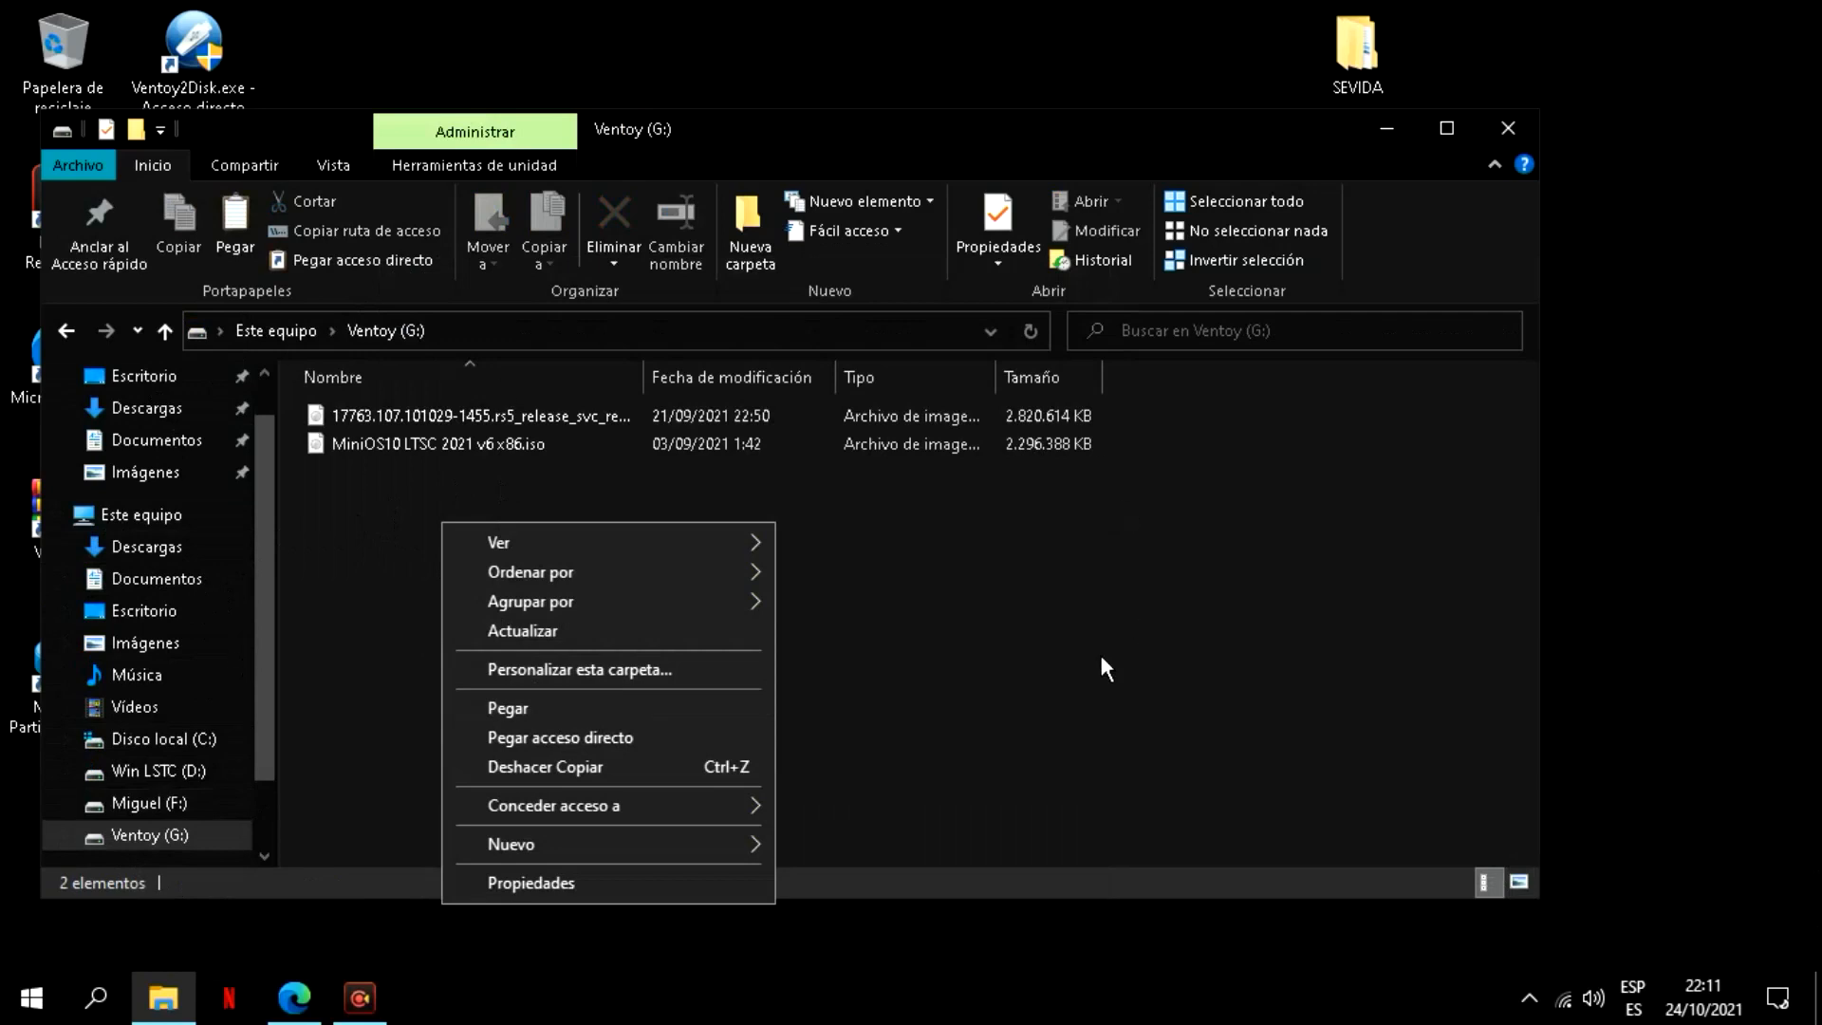
click(1285, 708)
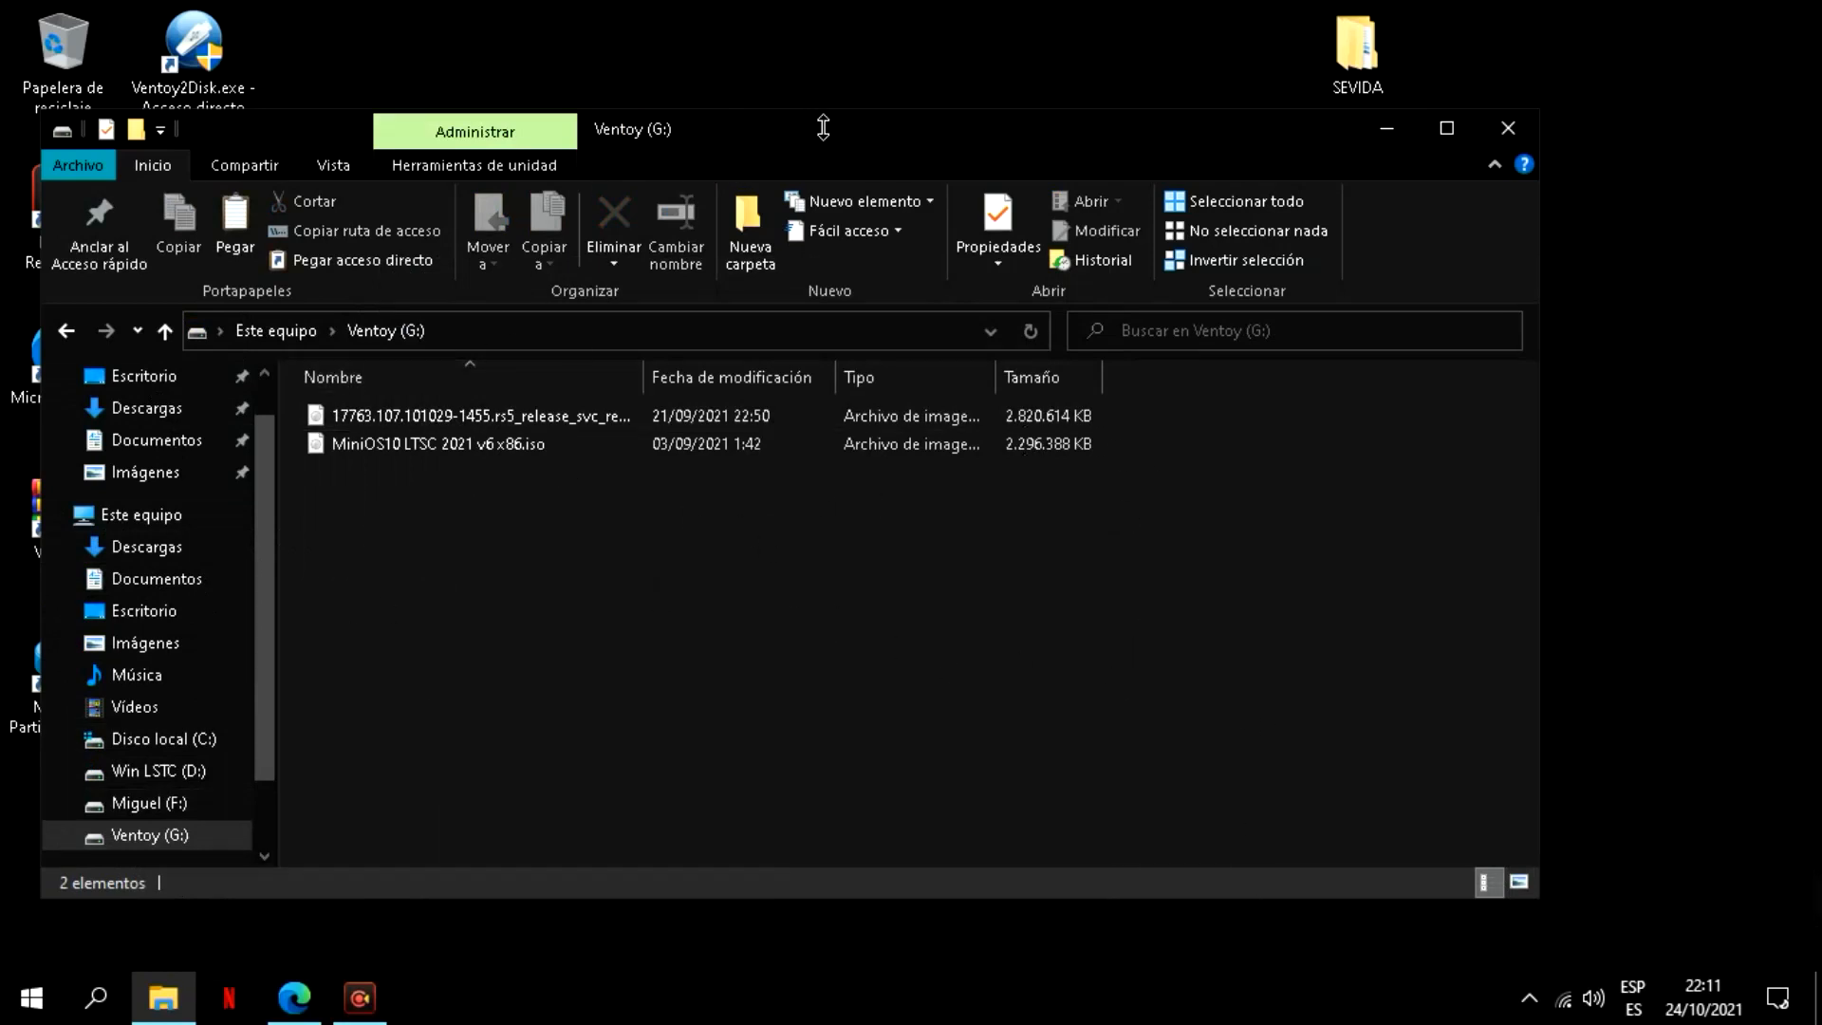
click(1504, 128)
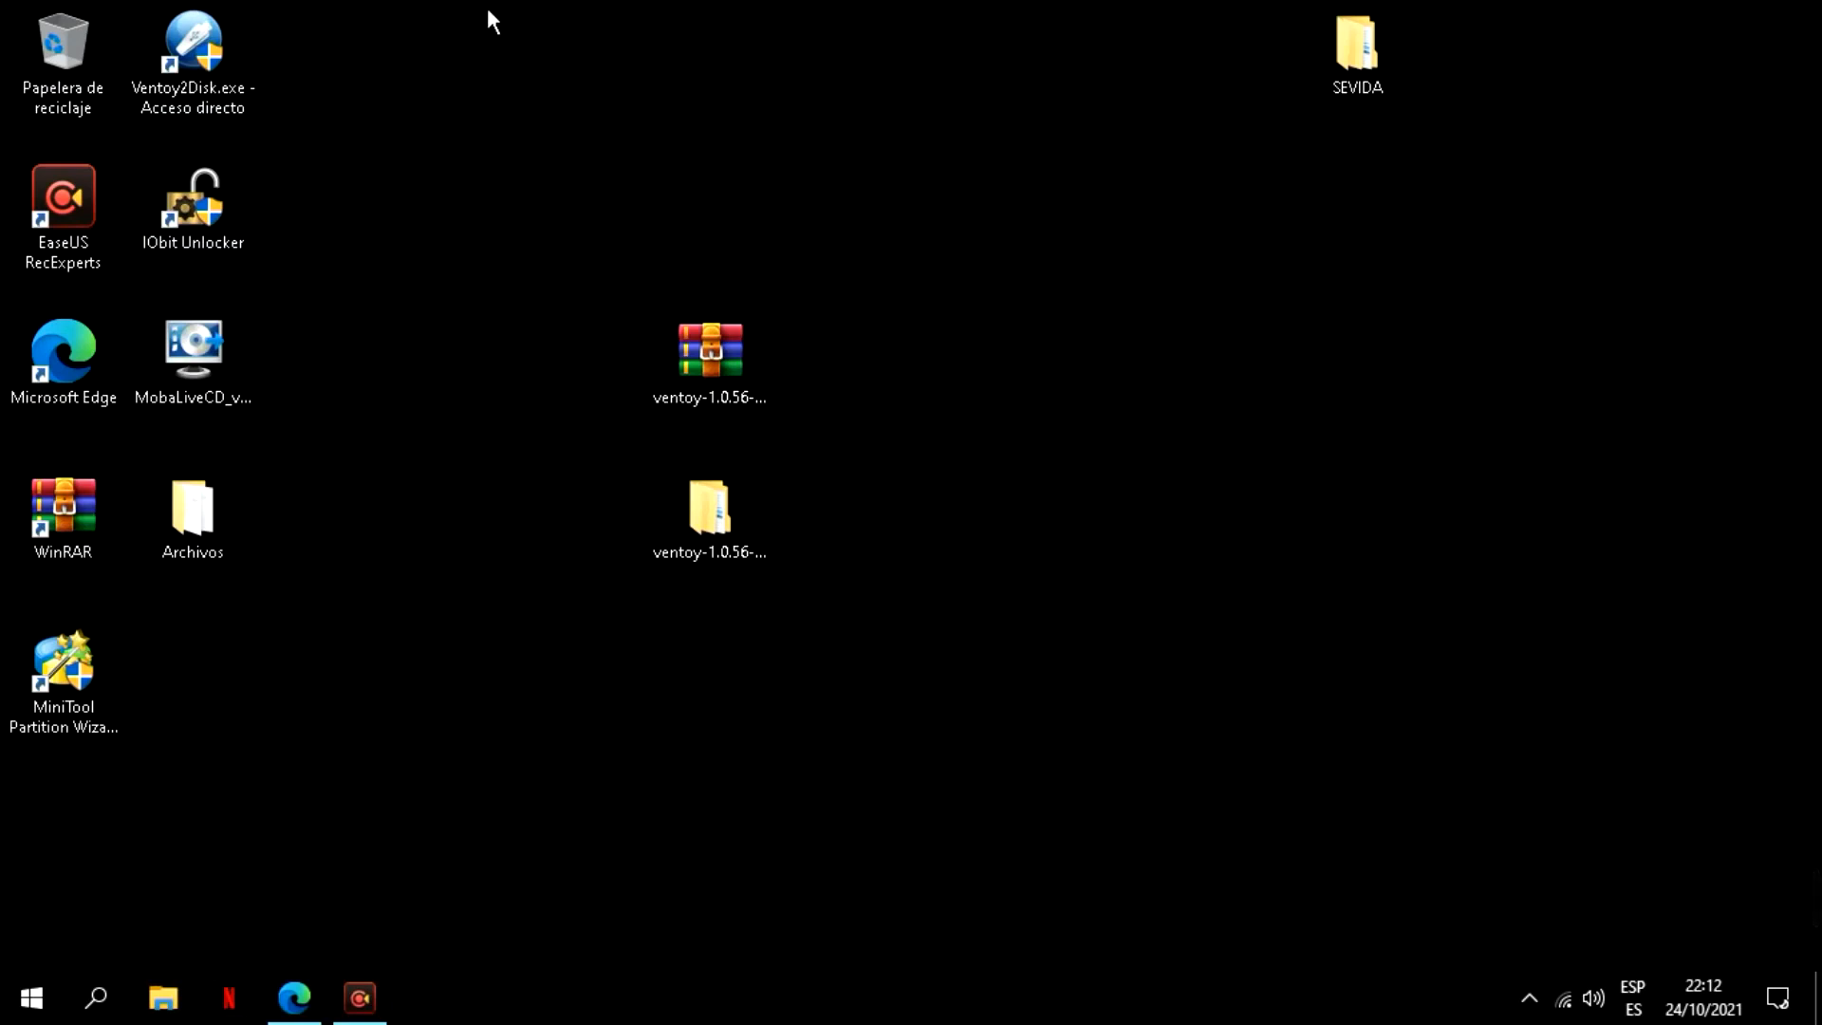
Switch to Microsoft Edge and close the MobaLiveCD page.
click(296, 1004)
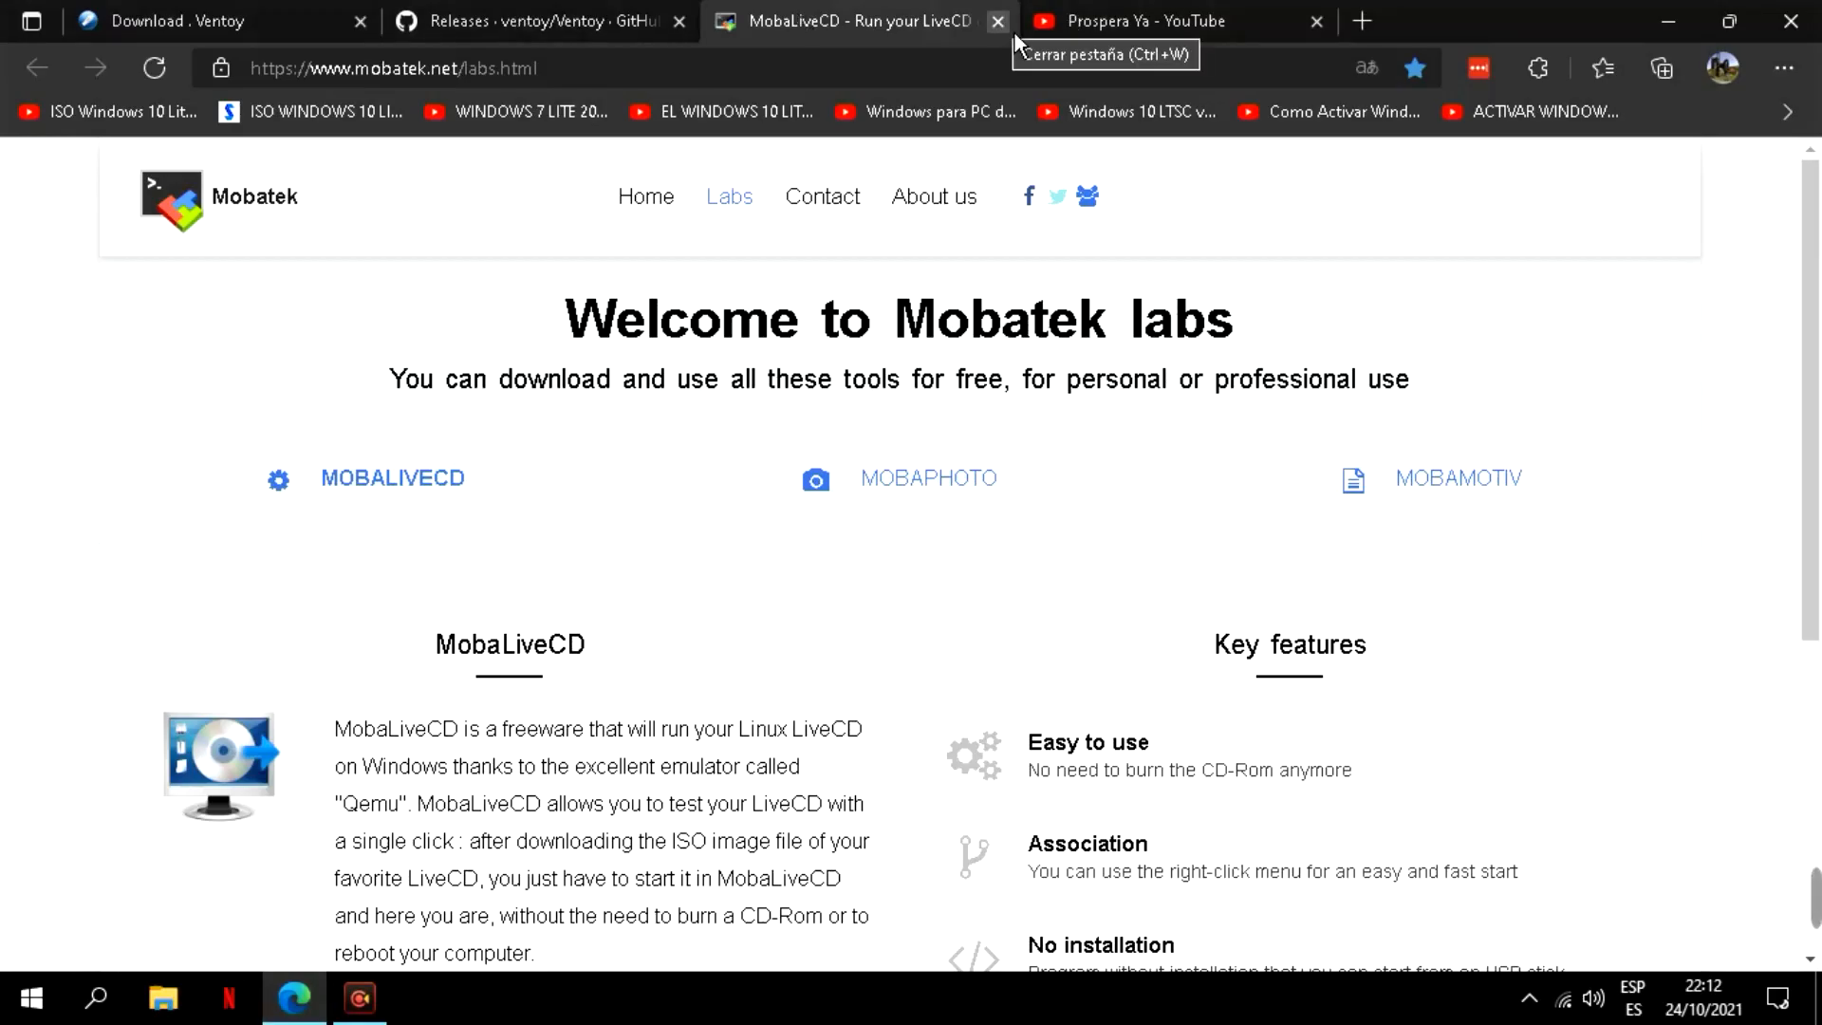
click(998, 21)
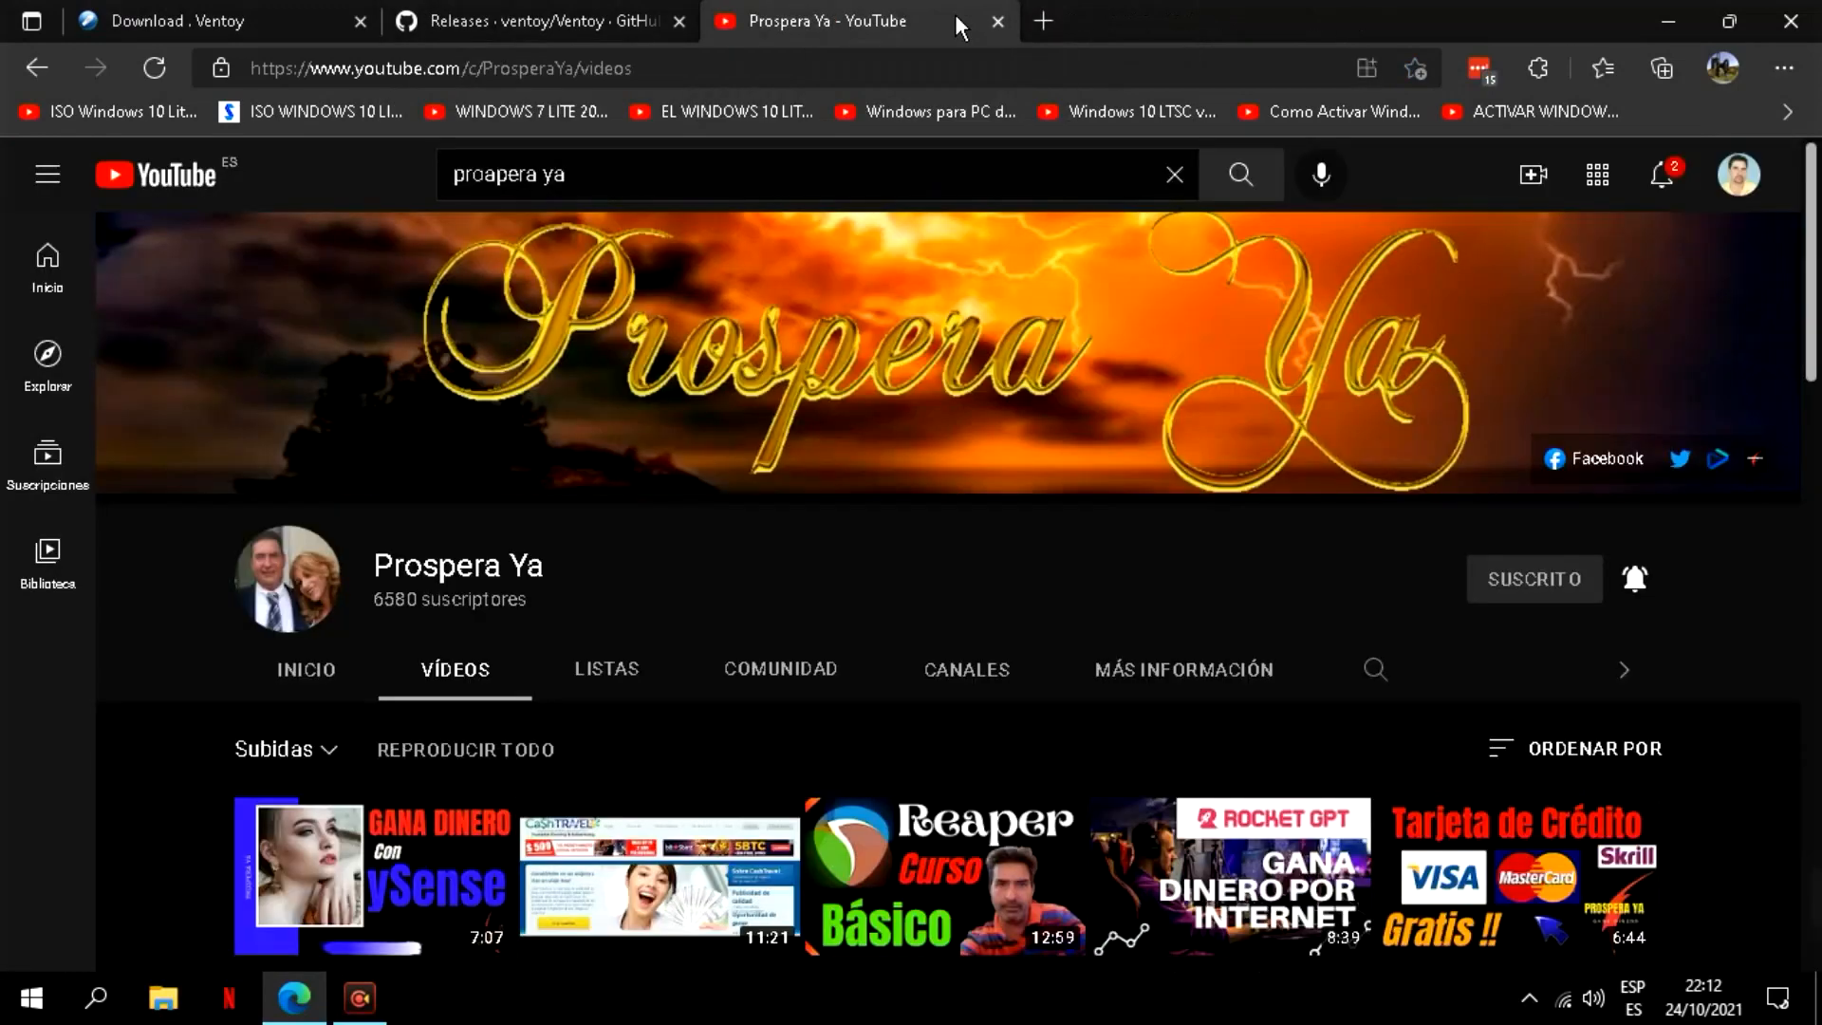